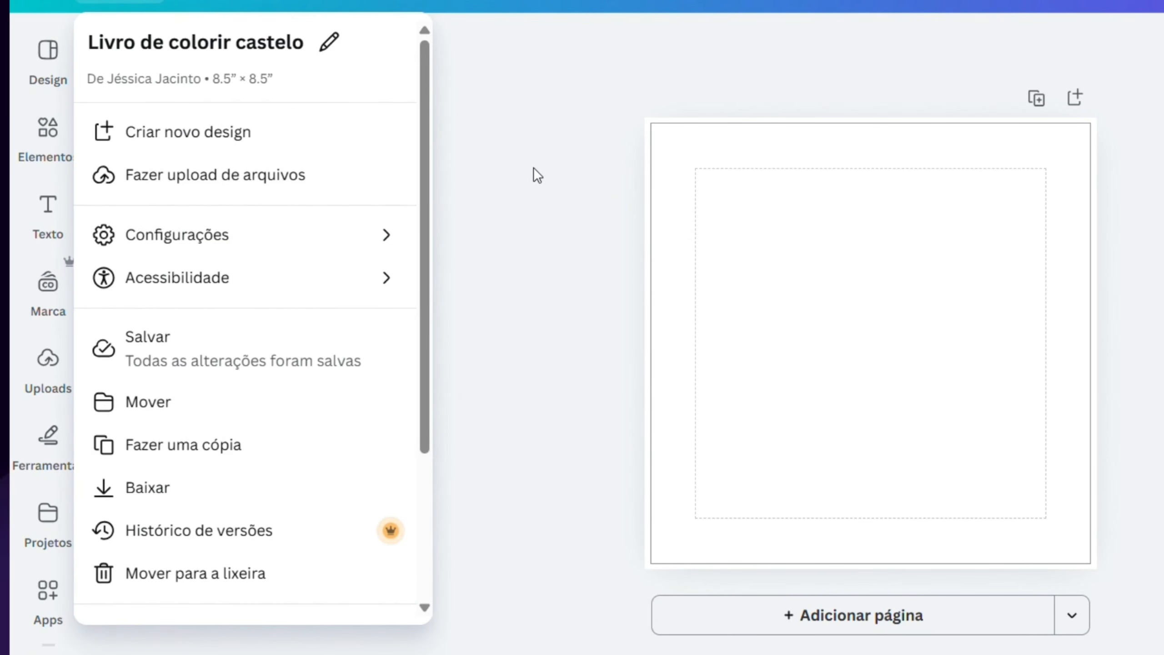
Review the castle image's editing options, including the Magic Studio tools, filters and effects
mouse_move(402, 238)
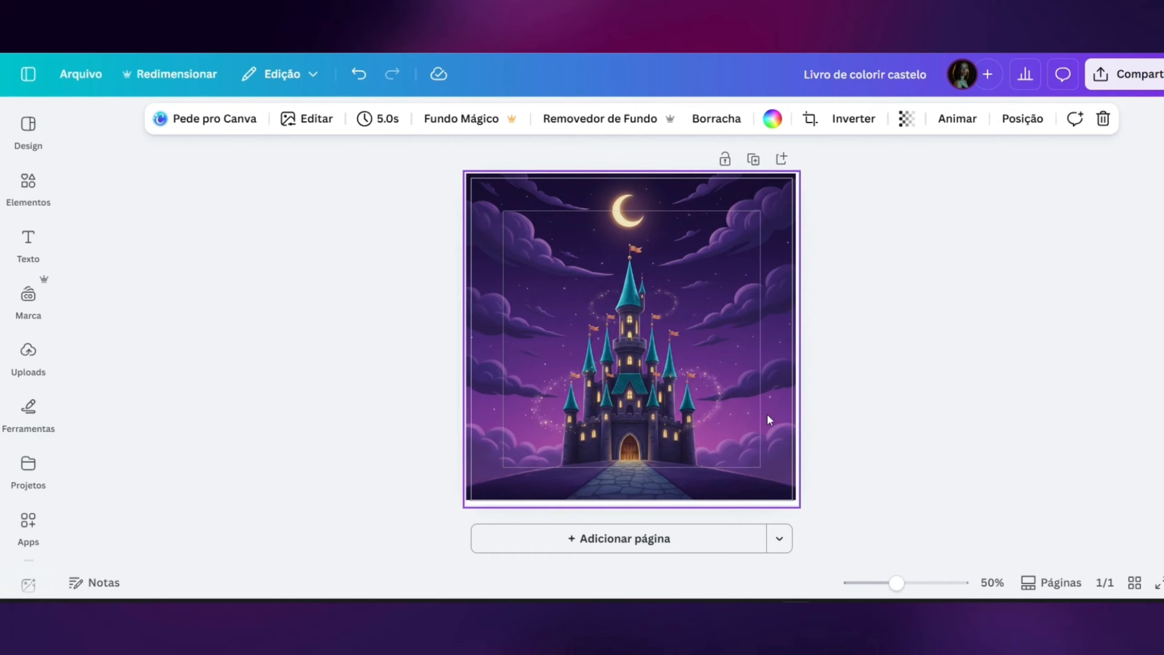
click(310, 129)
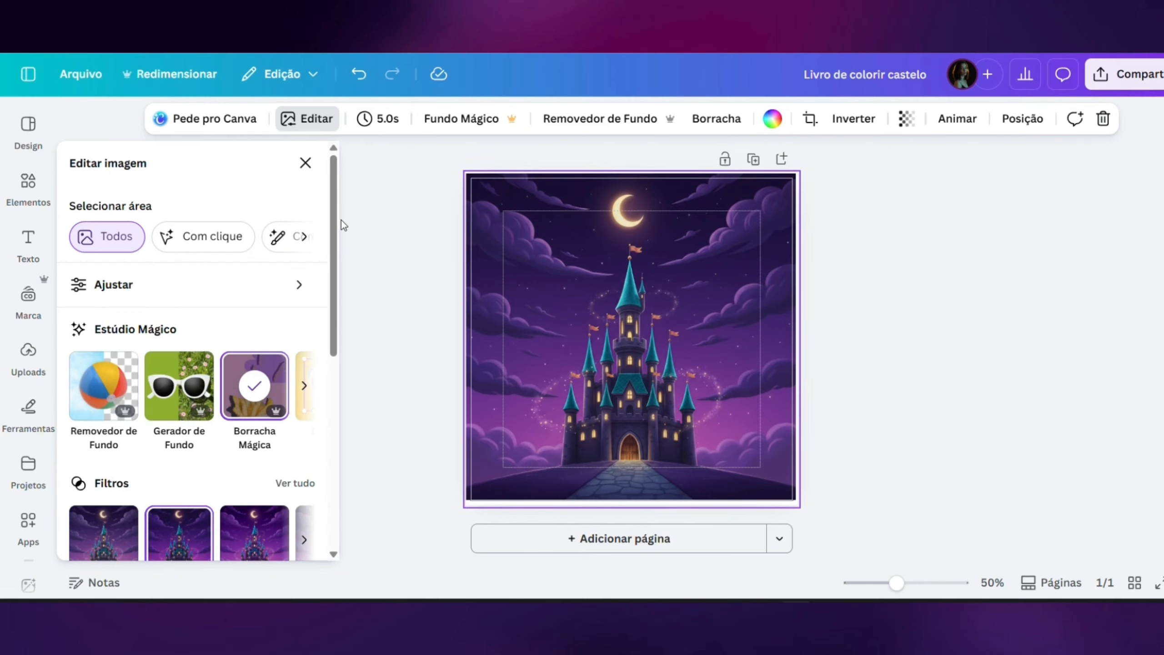
scroll(227, 304, down, 6)
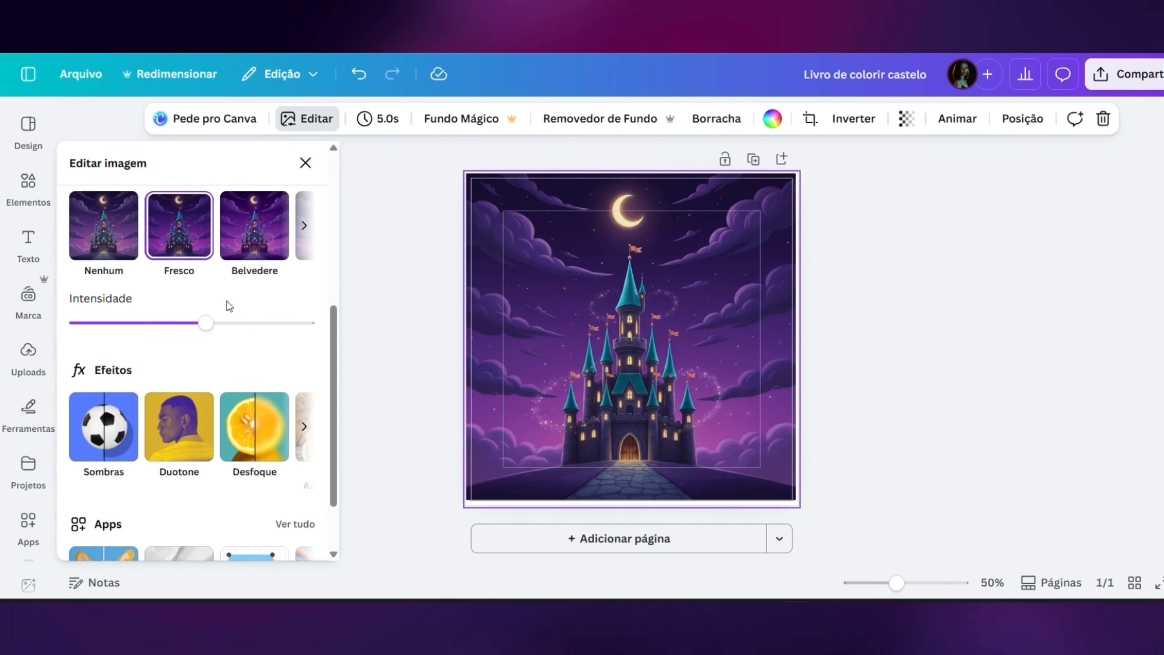
scroll(227, 312, up, 6)
scroll(220, 326, down, 5)
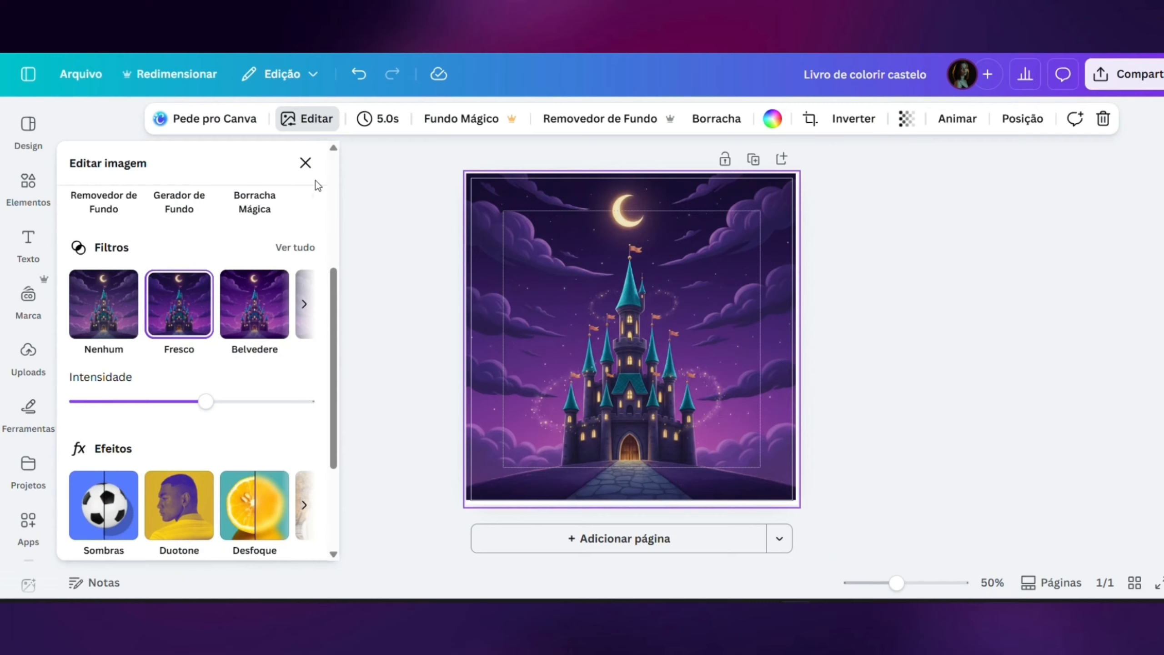
click(624, 130)
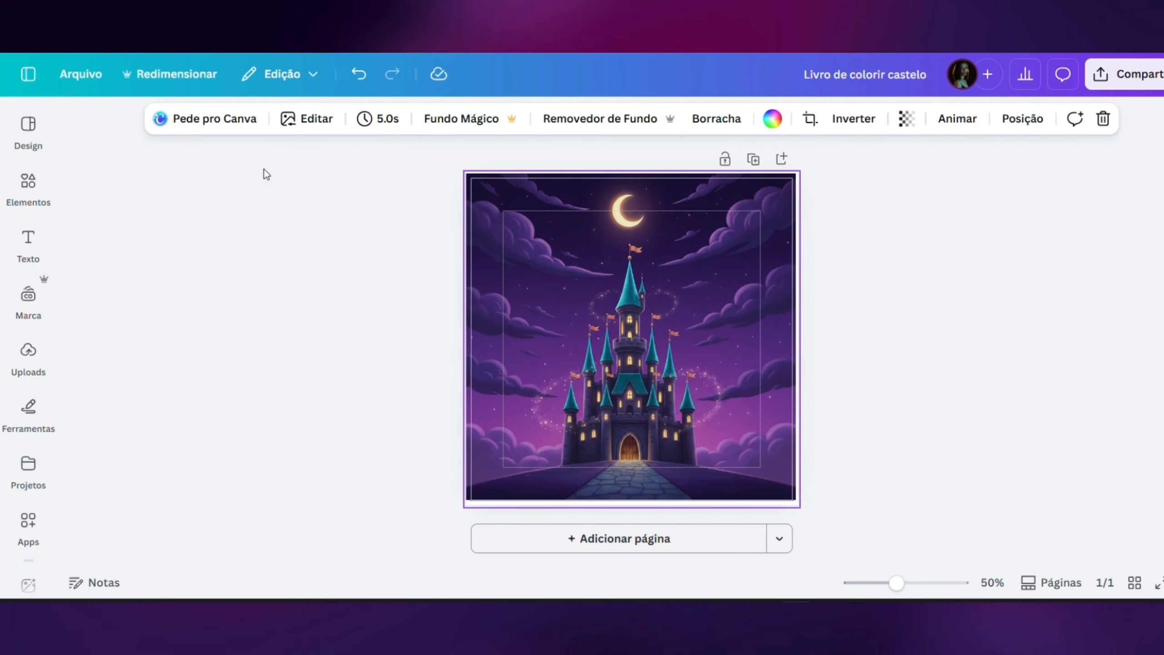
Add the recently used hand-with-wand graphic, shrunk and tilted so the wand points down toward the castle from the cover's upper-right corner
click(39, 193)
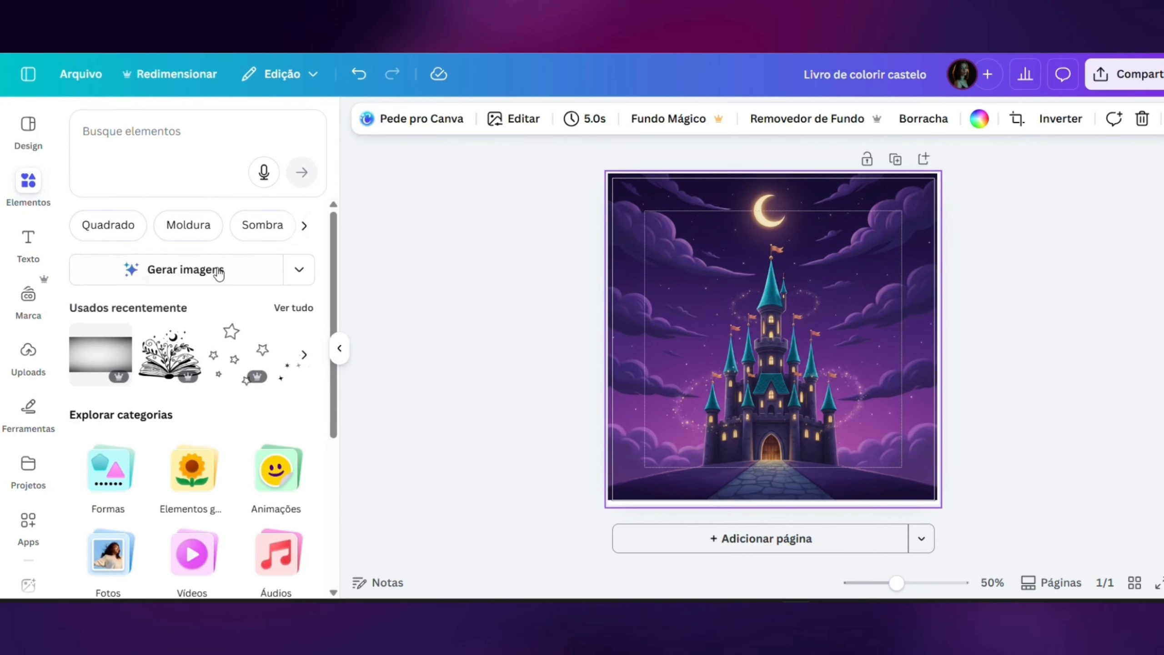
click(290, 308)
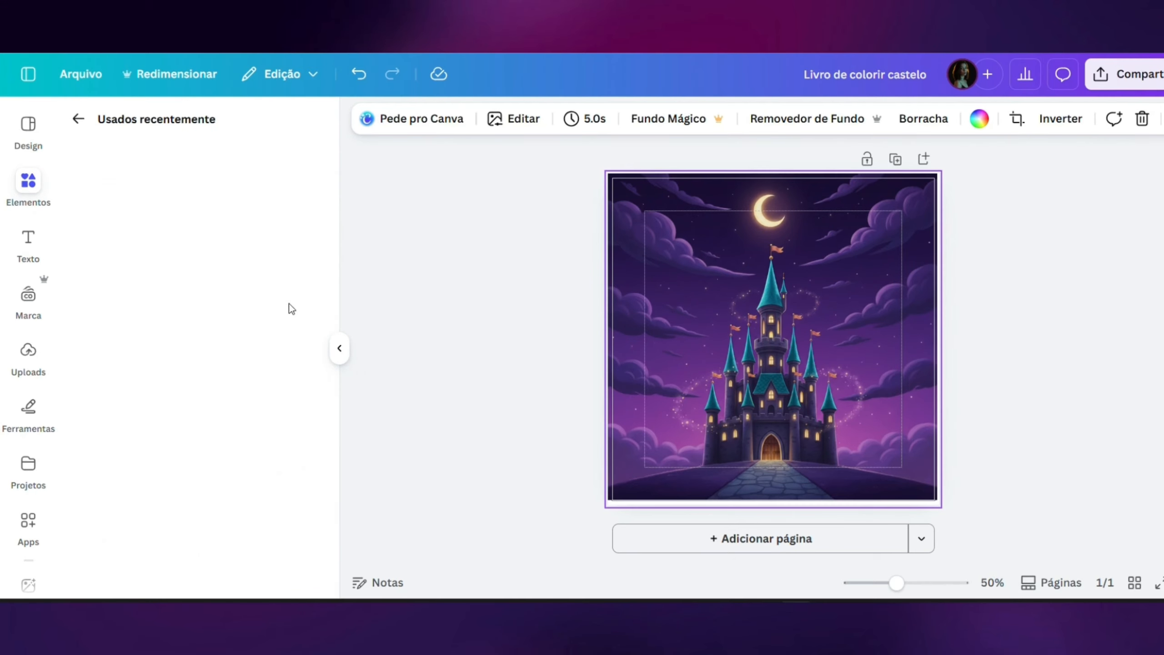
click(287, 356)
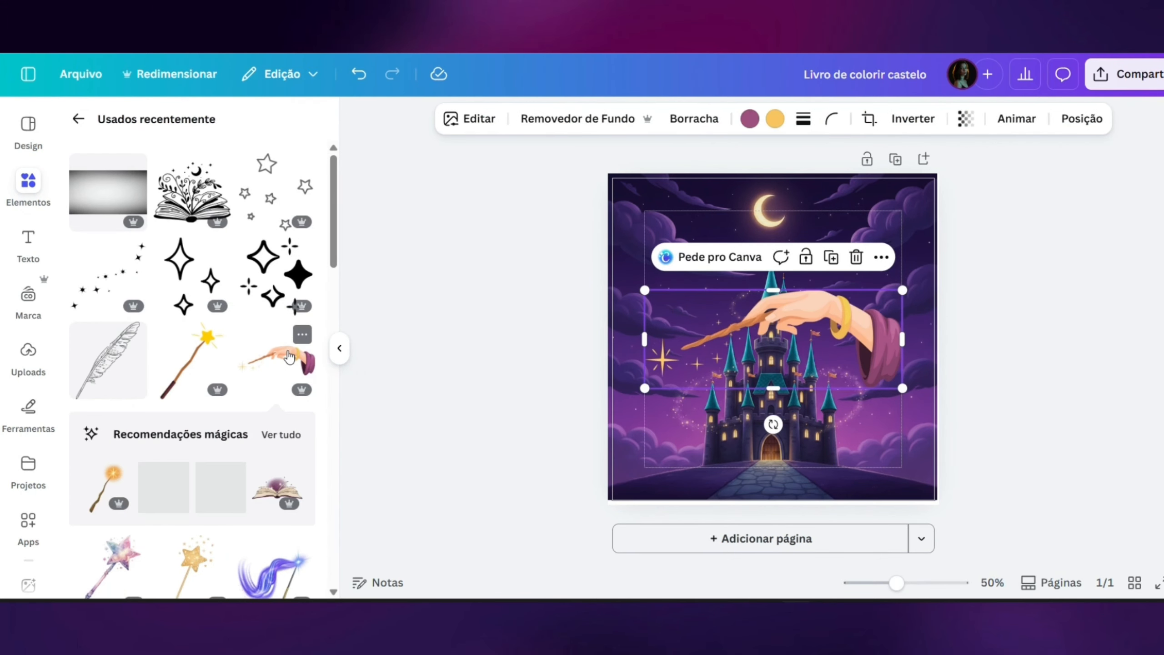
drag(645, 291, 809, 343)
drag(873, 370, 874, 252)
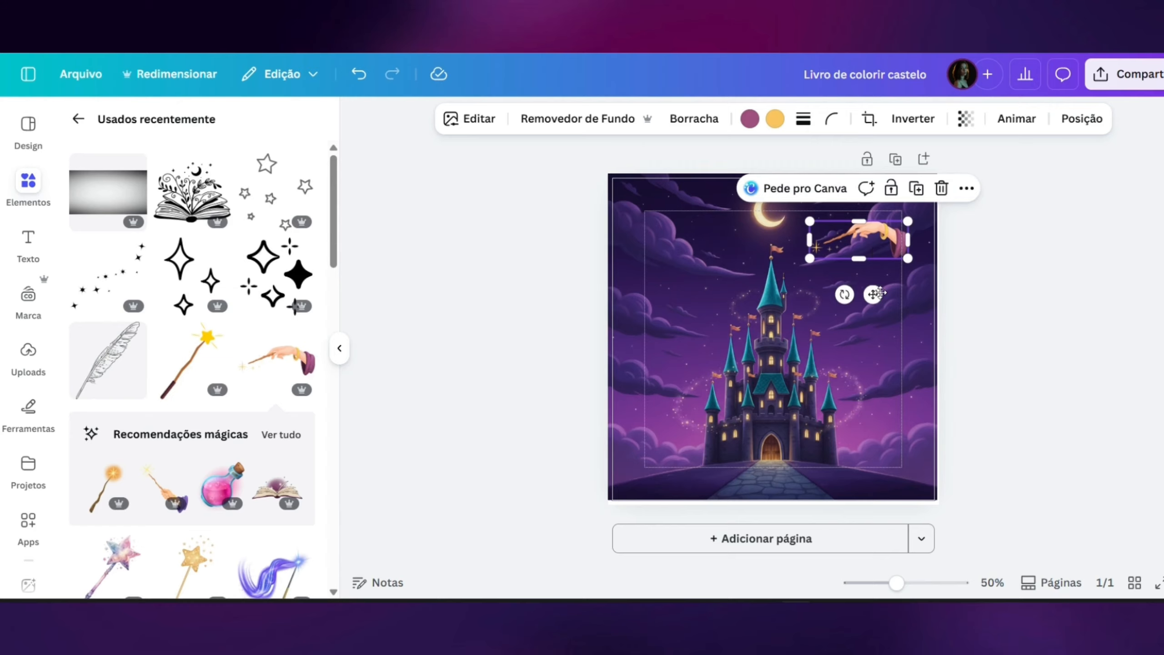
drag(844, 295, 909, 334)
drag(855, 249, 891, 205)
click(1032, 234)
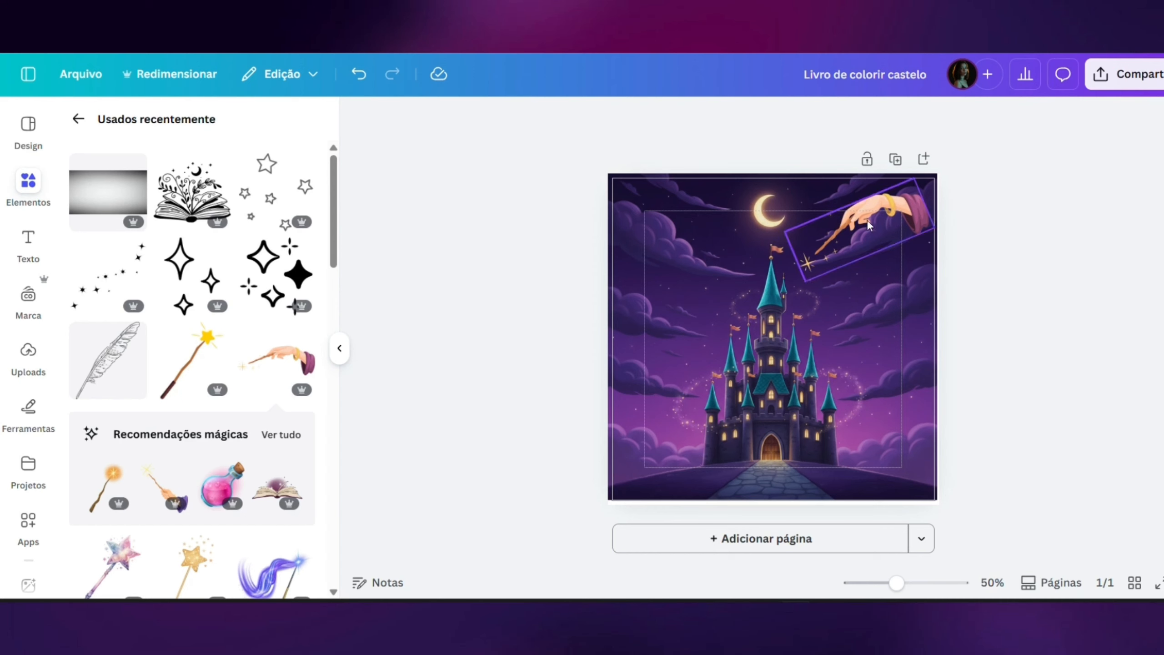
Open the castle image's adjustments and select the Nitidez (sharpness) value under Textura
click(872, 408)
click(523, 118)
click(241, 234)
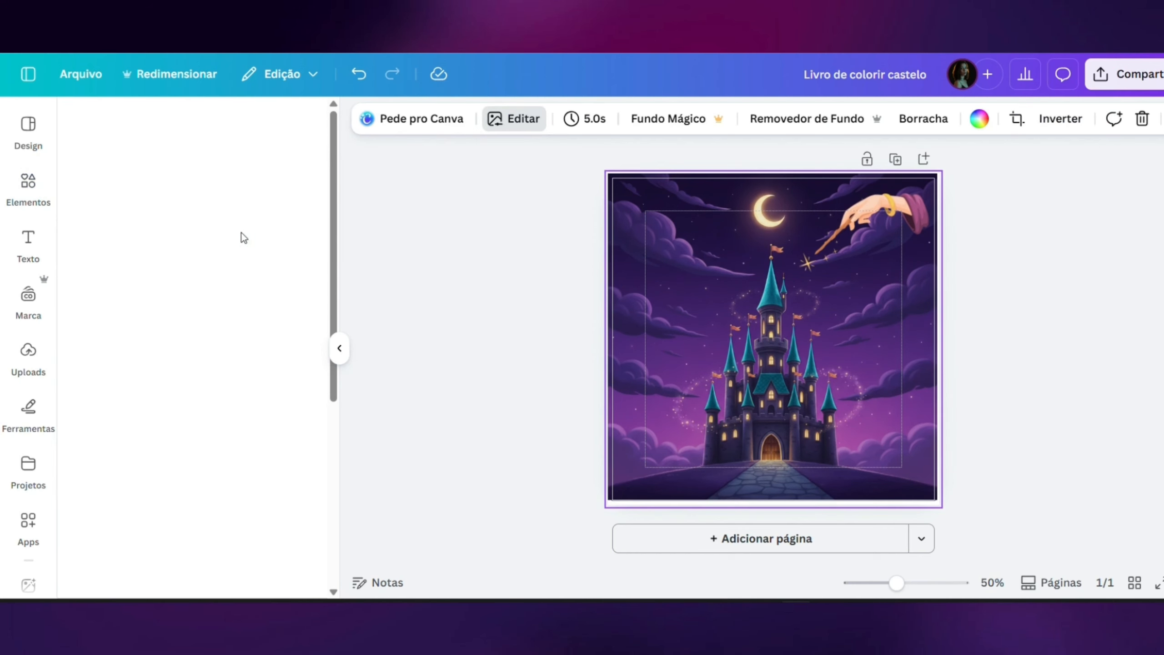
scroll(215, 433, down, 6)
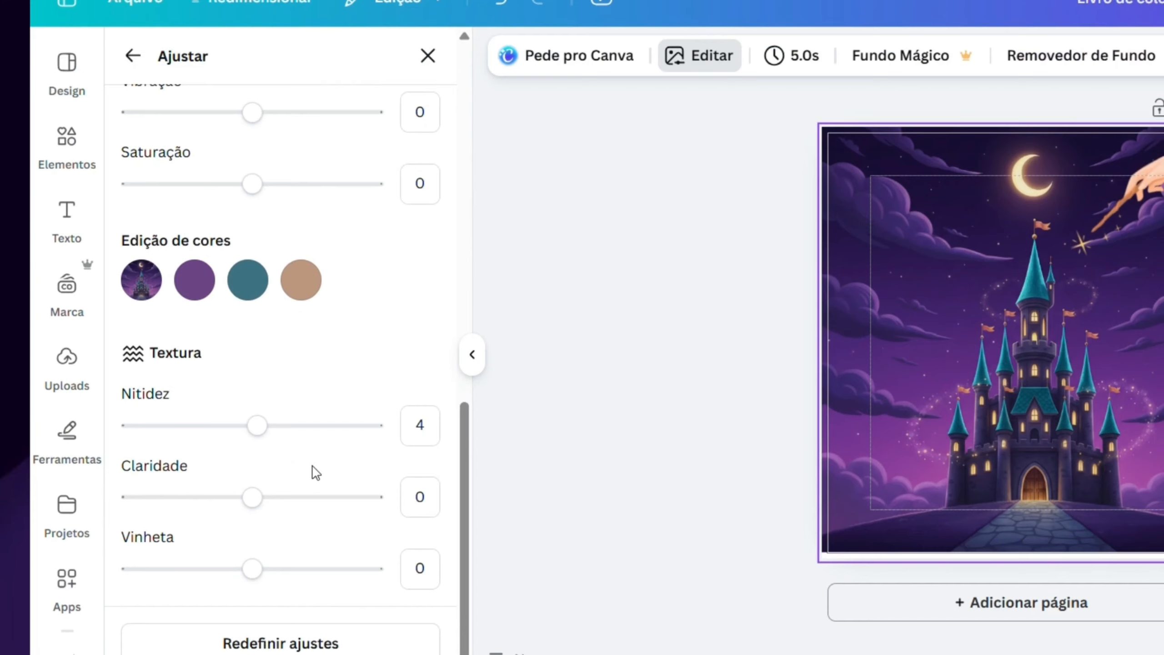
click(411, 421)
double_click(414, 420)
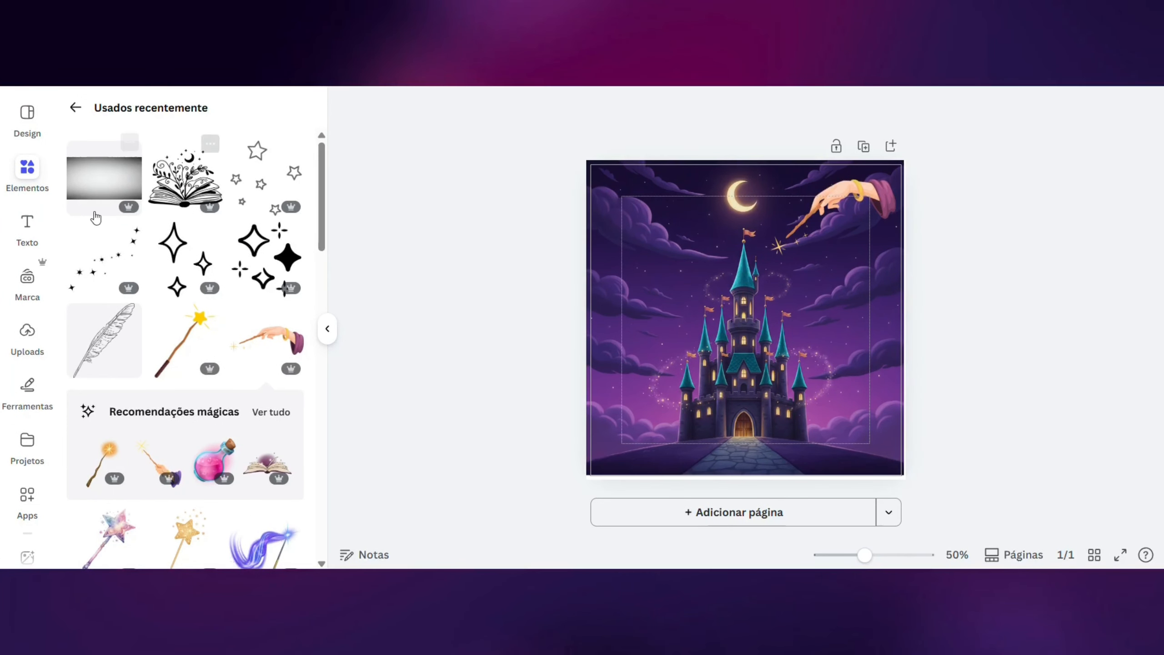
Add a heading to the cover reading "Mundo Mágico"
click(27, 225)
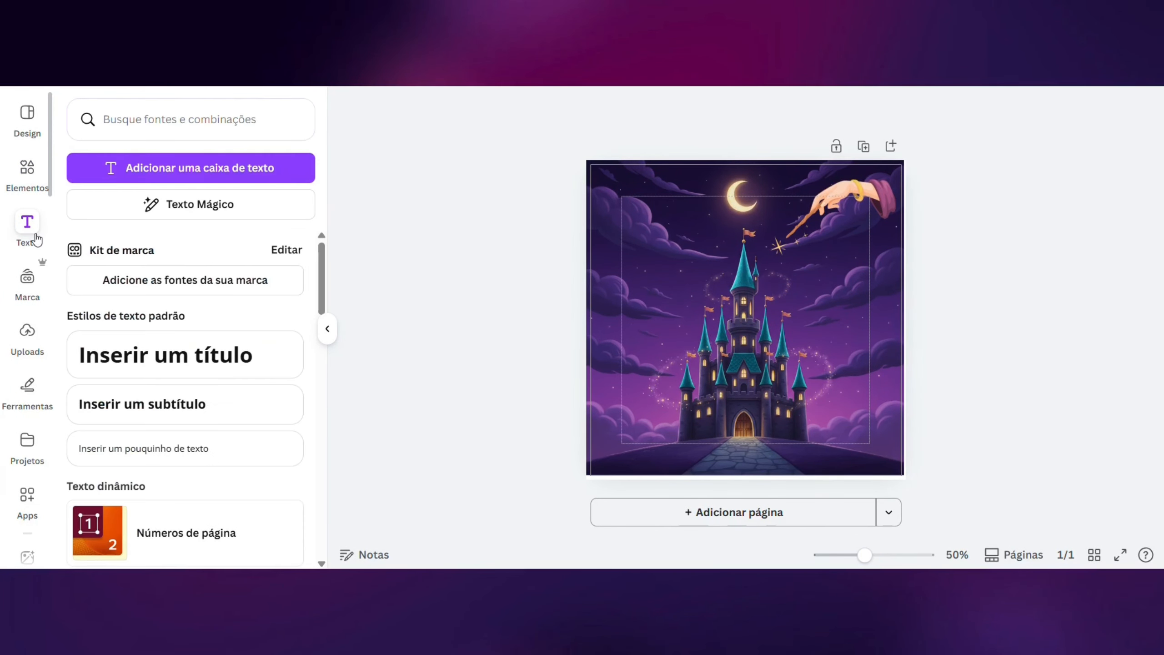
click(175, 363)
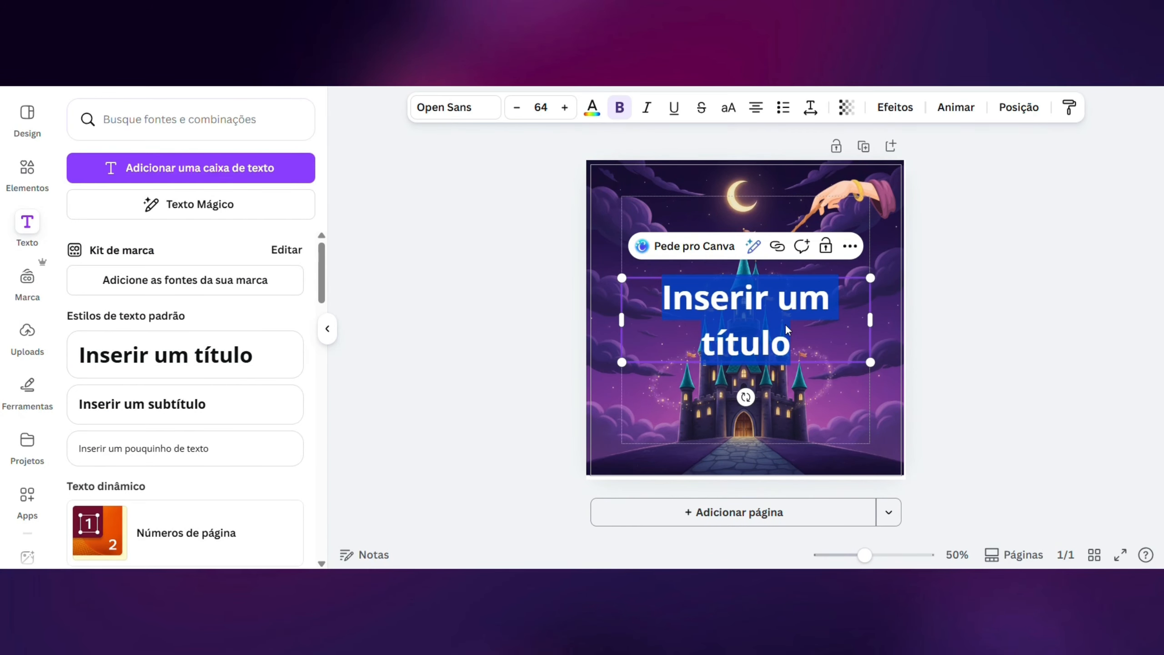
text(Mu)
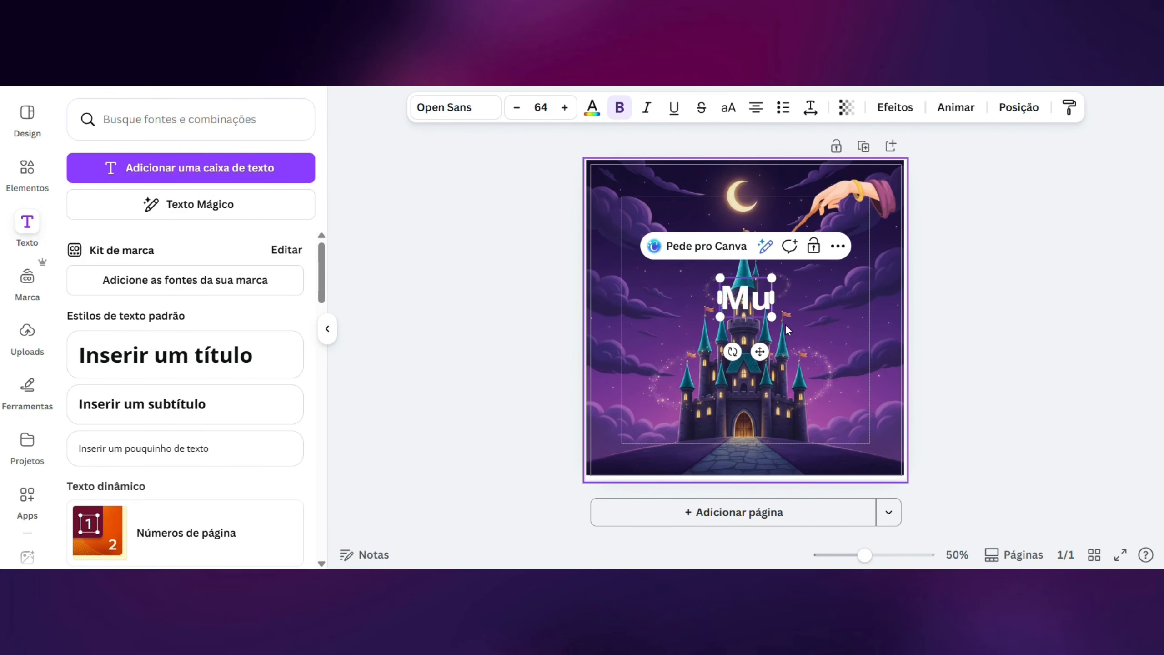
text(ndo mági)
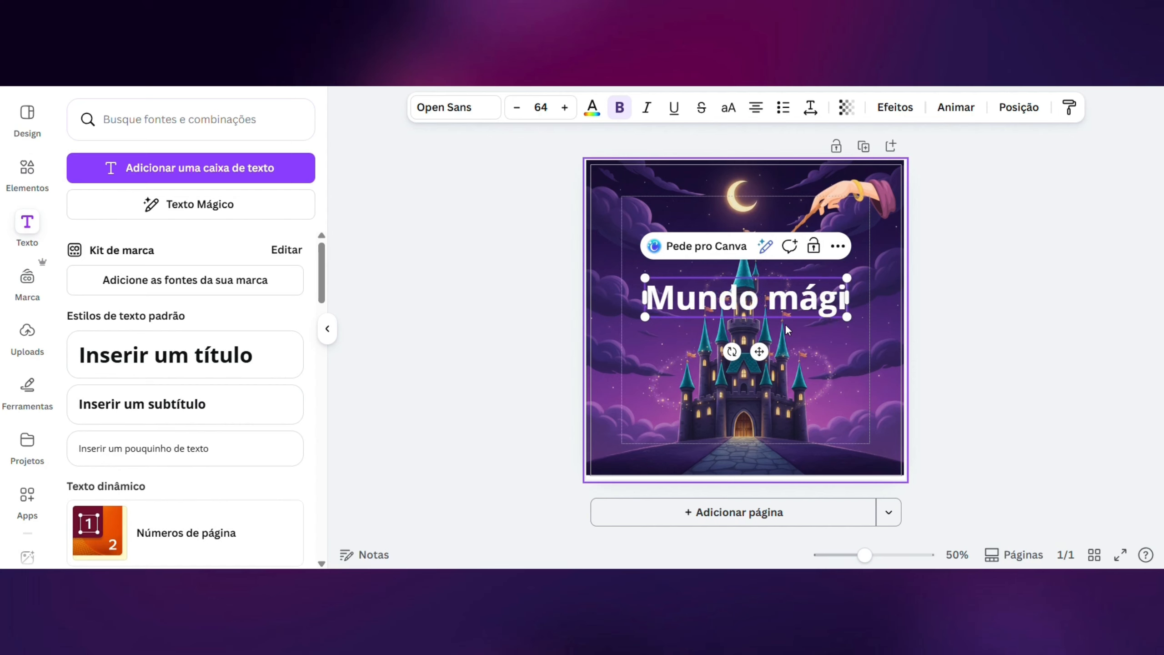
text(co)
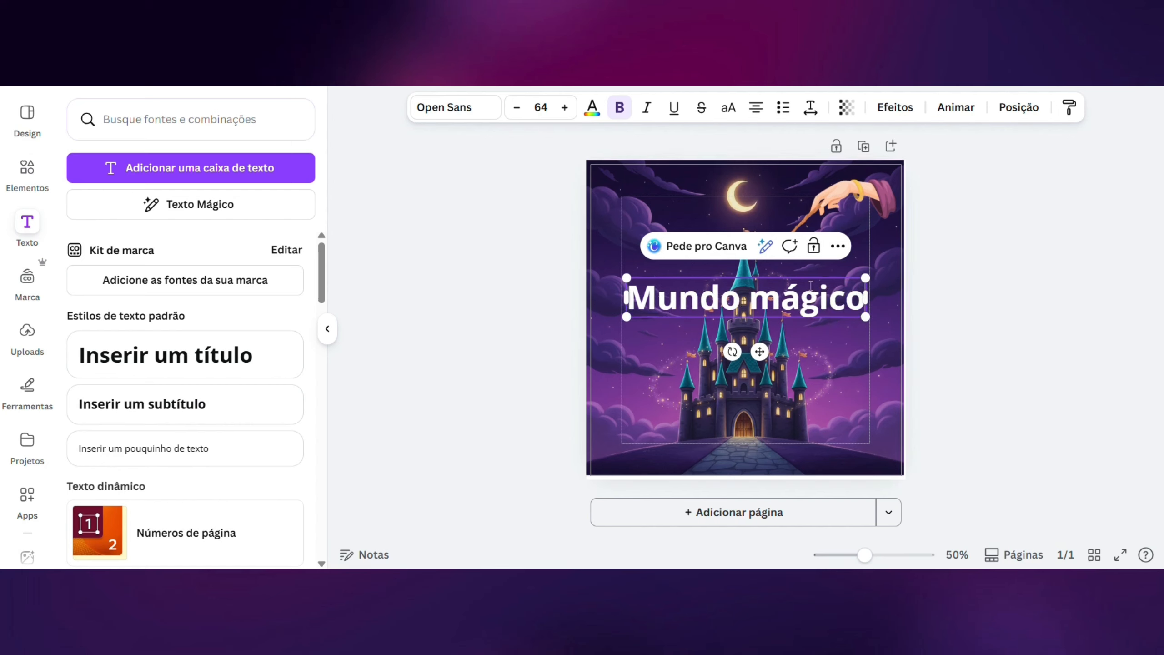
click(772, 293)
key(BackSpace)
text(M)
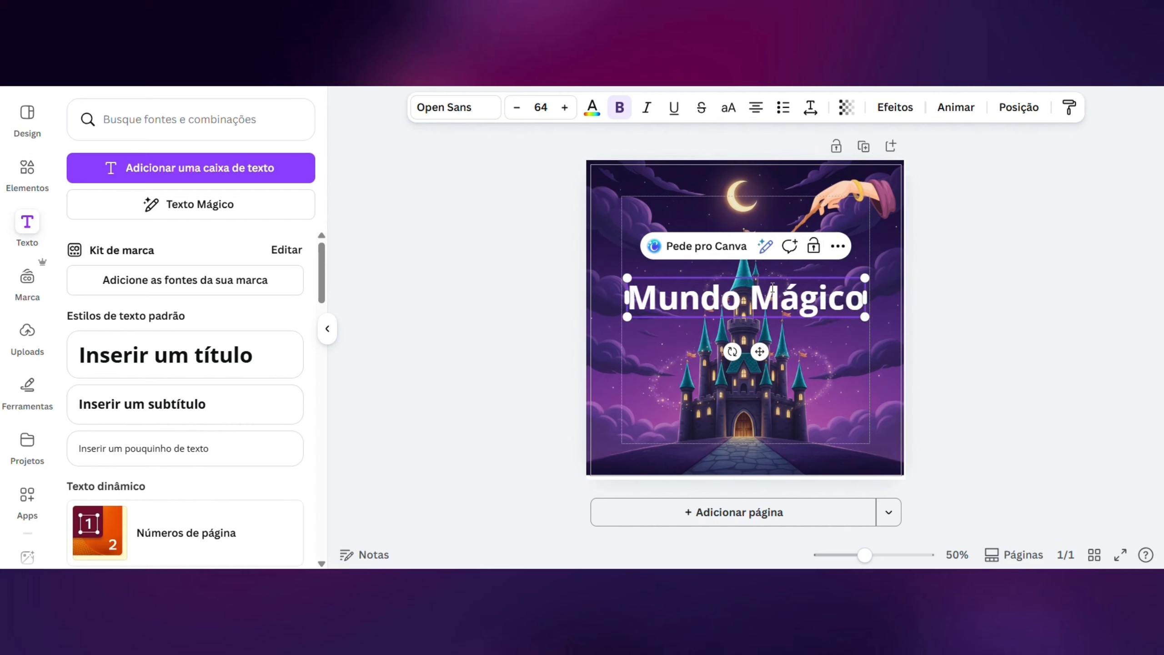
Set the title in TAN Ashford at size 46,7 and place it on one line centred at the bottom of the cover
click(439, 114)
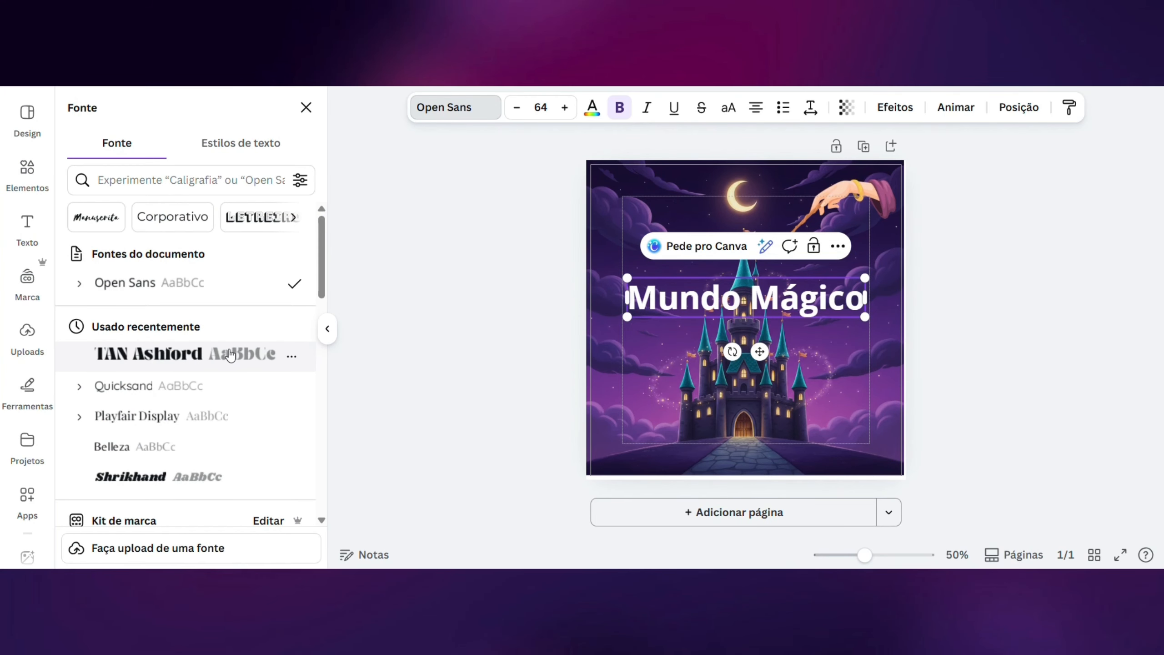
click(229, 354)
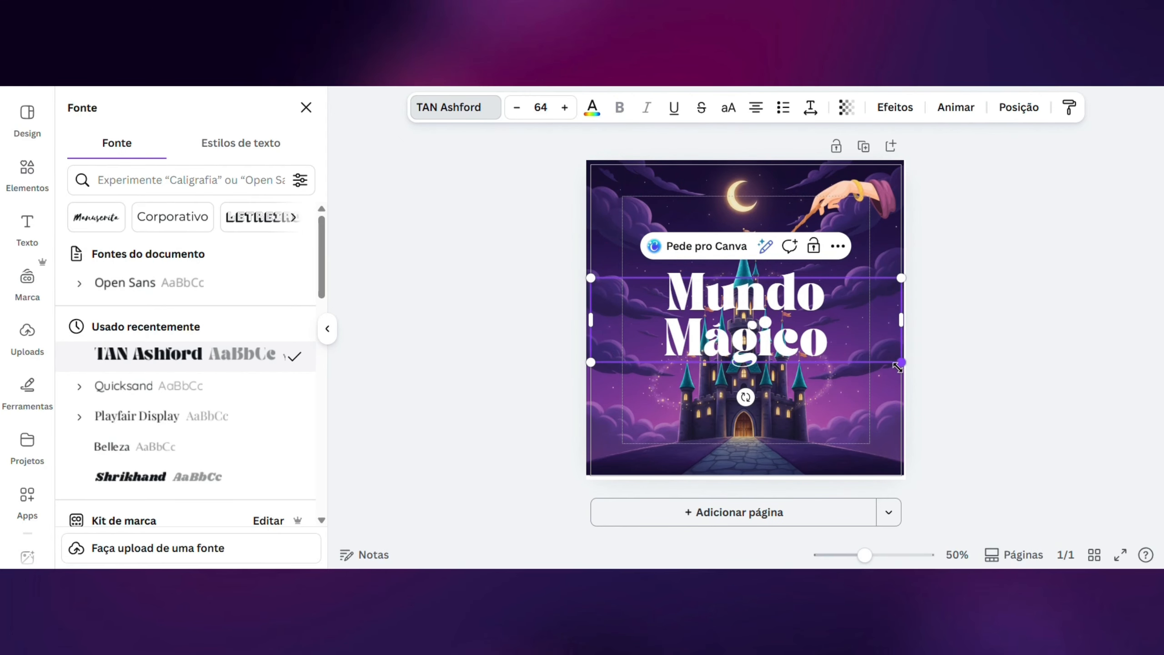
drag(894, 362, 817, 339)
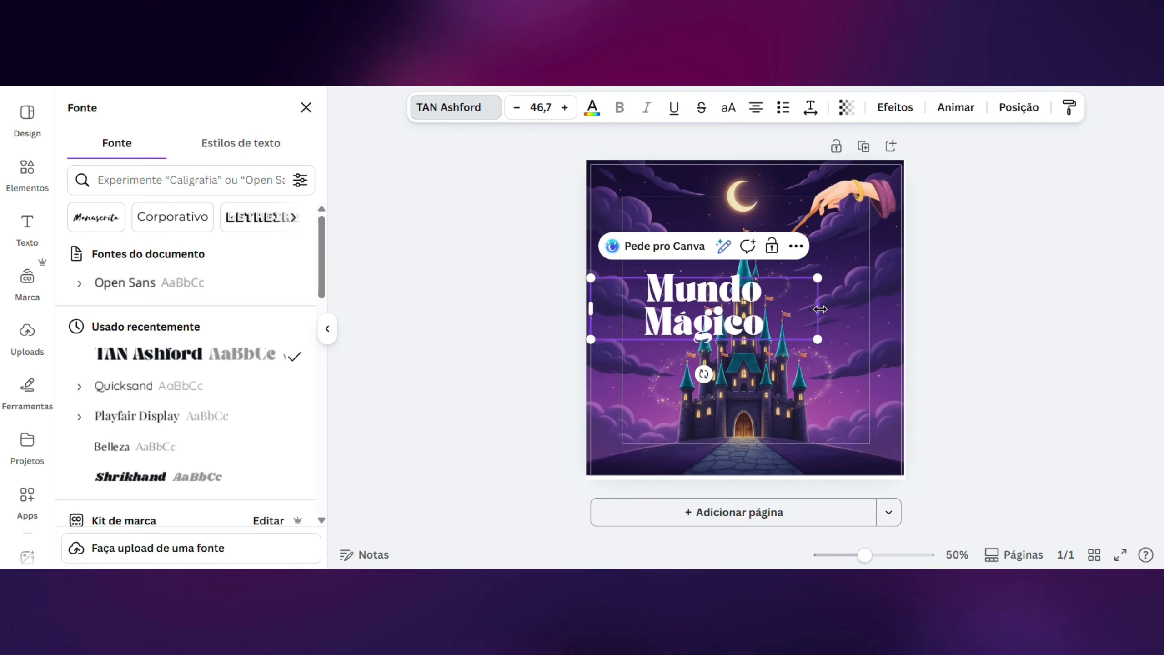
drag(821, 308, 840, 305)
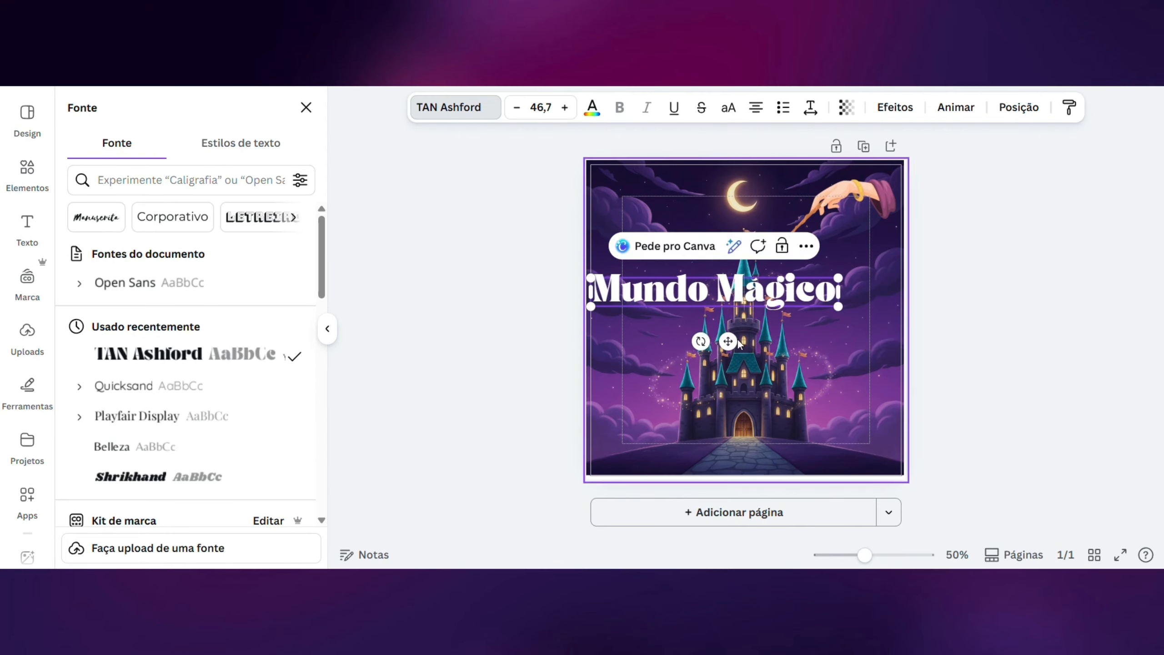
drag(728, 341, 758, 491)
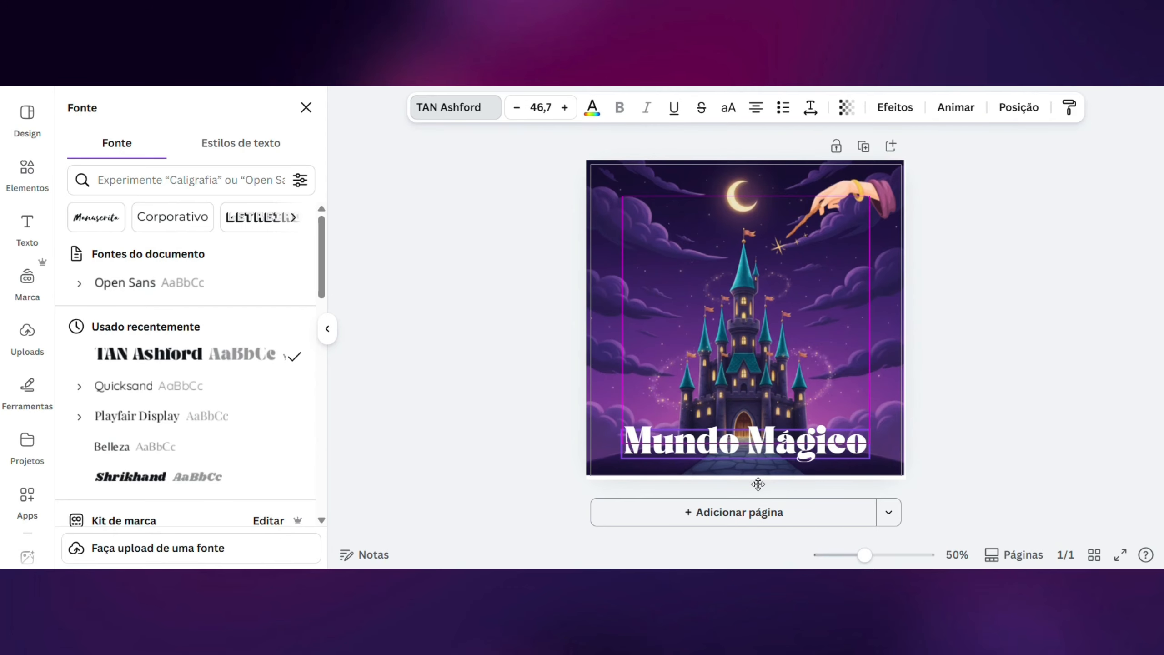
Give the cover title a Neon effect with intensity 100 and the plum colour sampled from the hand graphic
click(895, 108)
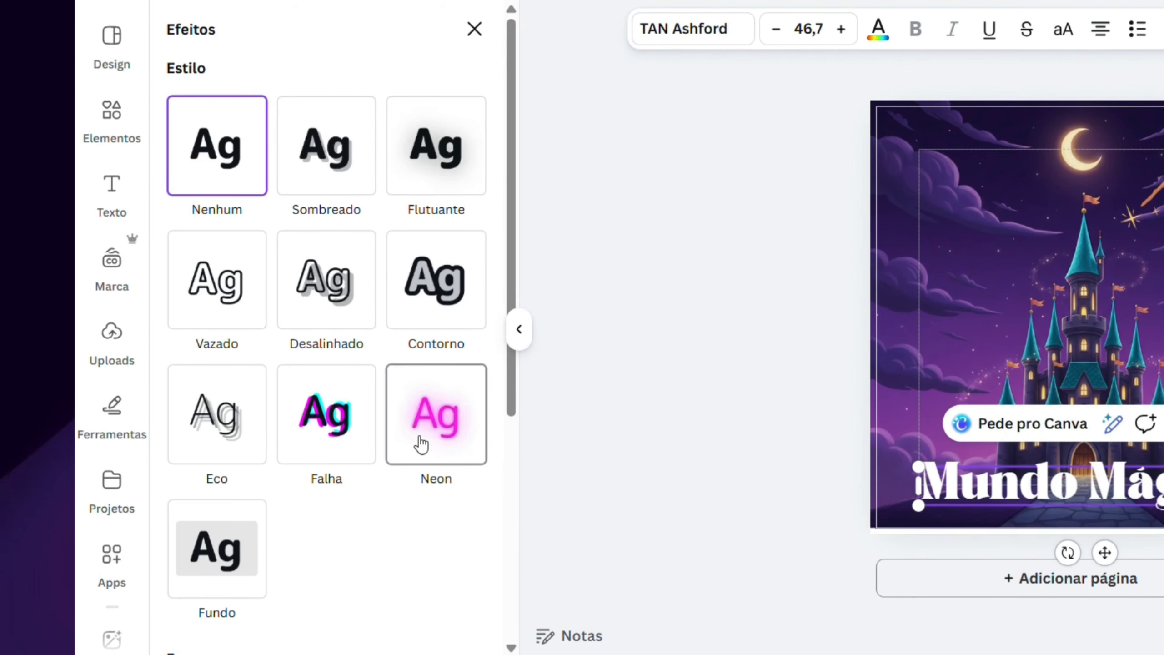
click(419, 443)
drag(274, 563, 369, 556)
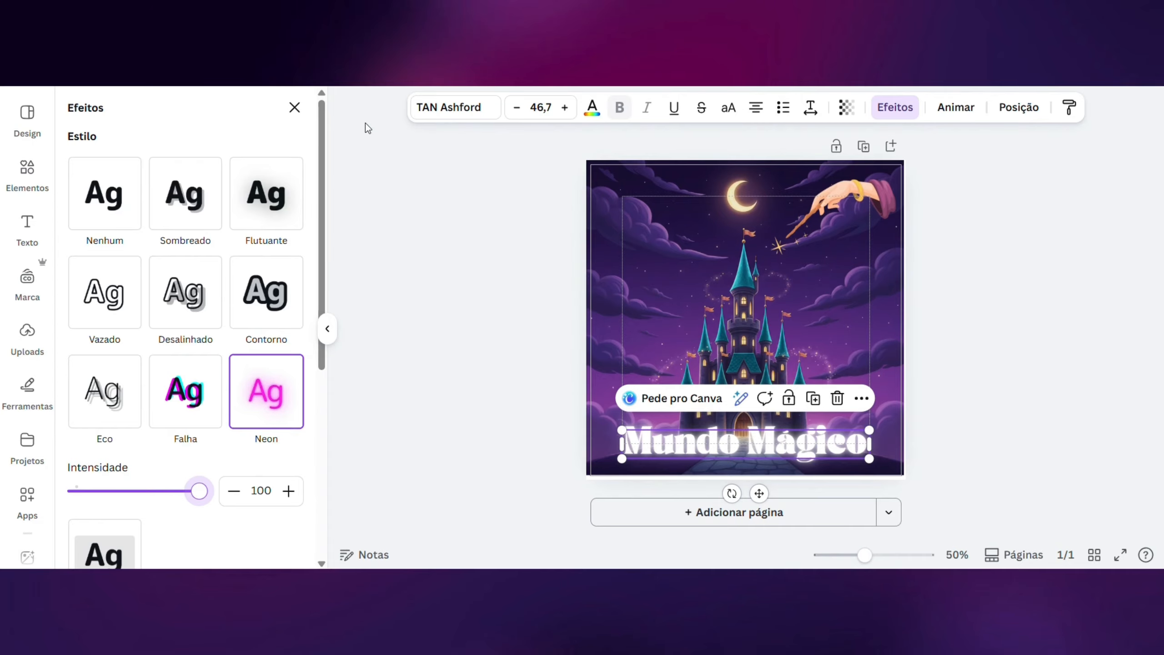
click(591, 110)
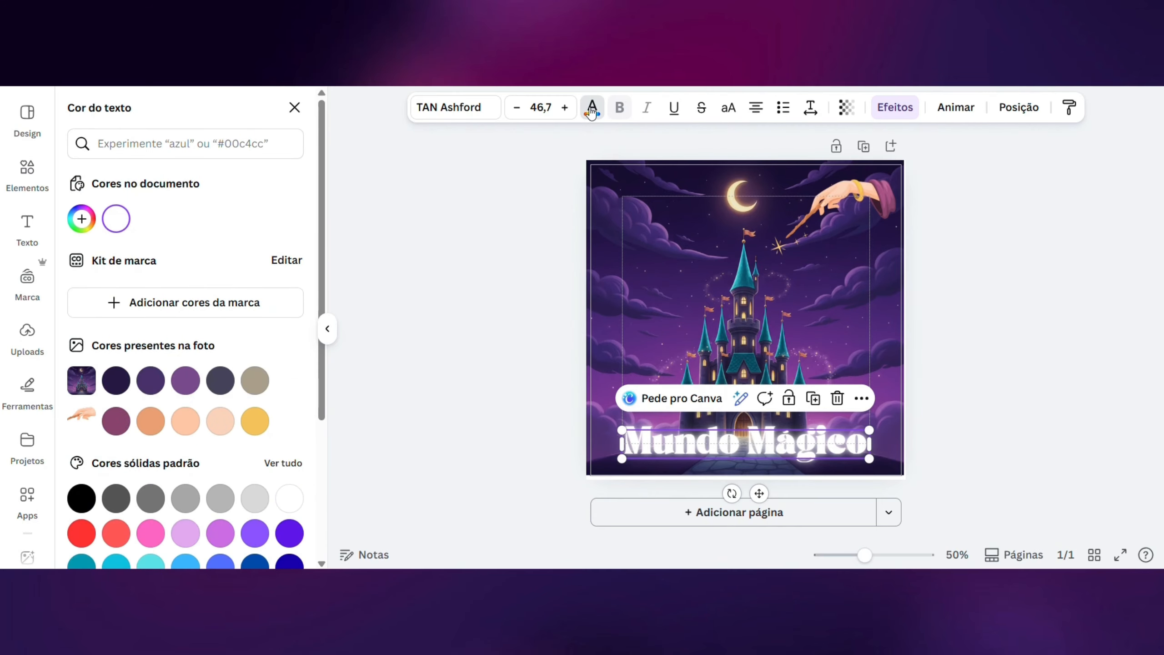
click(116, 420)
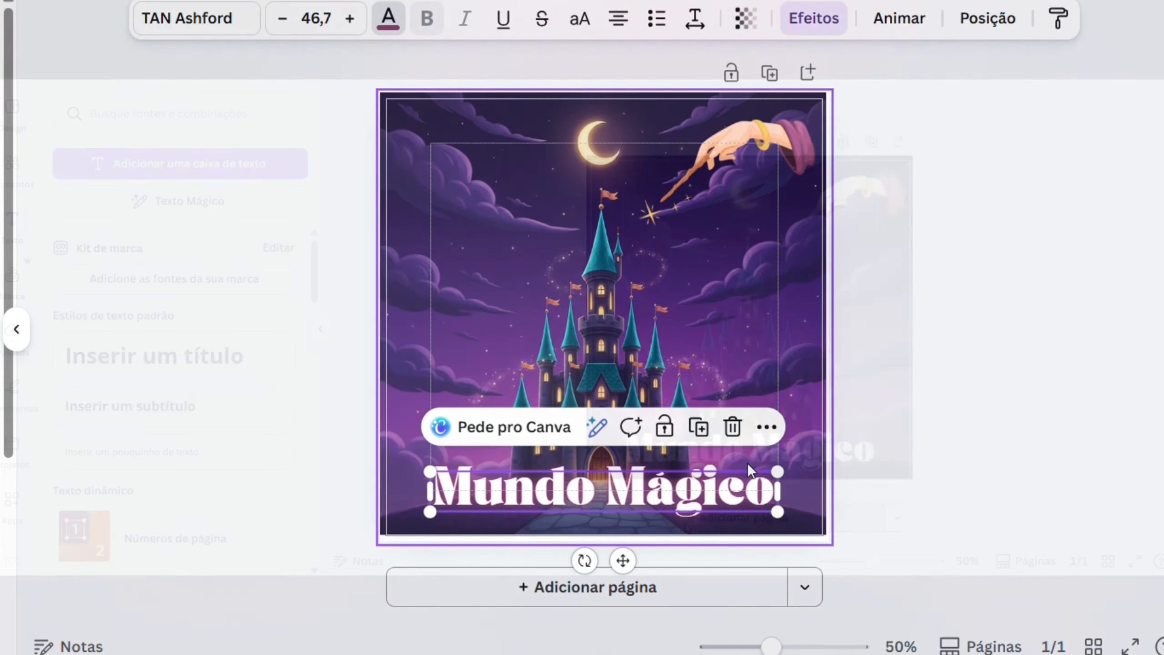
Add a blank second page and place a copy of the "Mundo Mágico" title on it
click(751, 517)
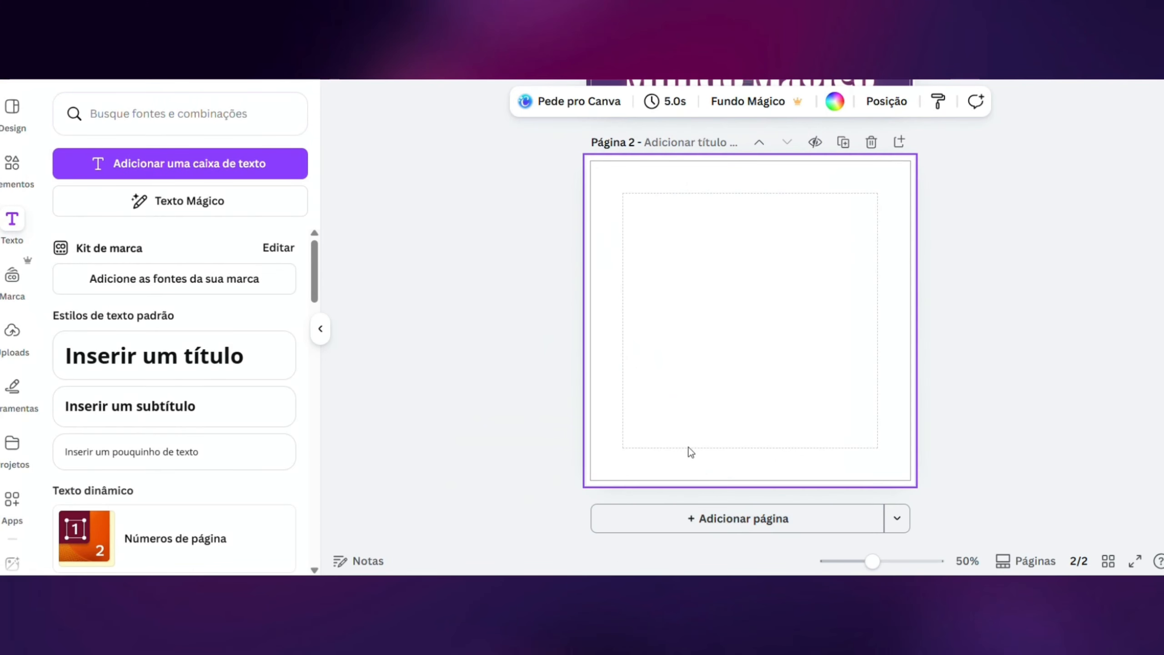
scroll(689, 447, up, 3)
click(732, 239)
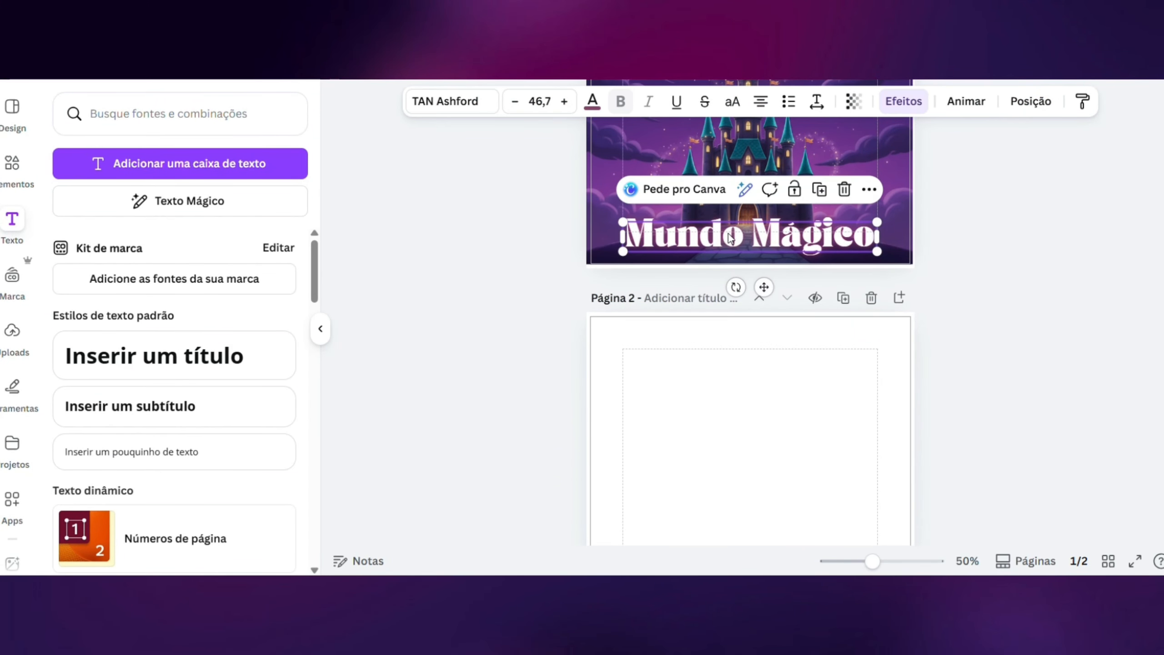
drag(784, 248, 777, 458)
Turn the page 2 title into line art using the Contorno effect with a black outline and white text colour
click(901, 102)
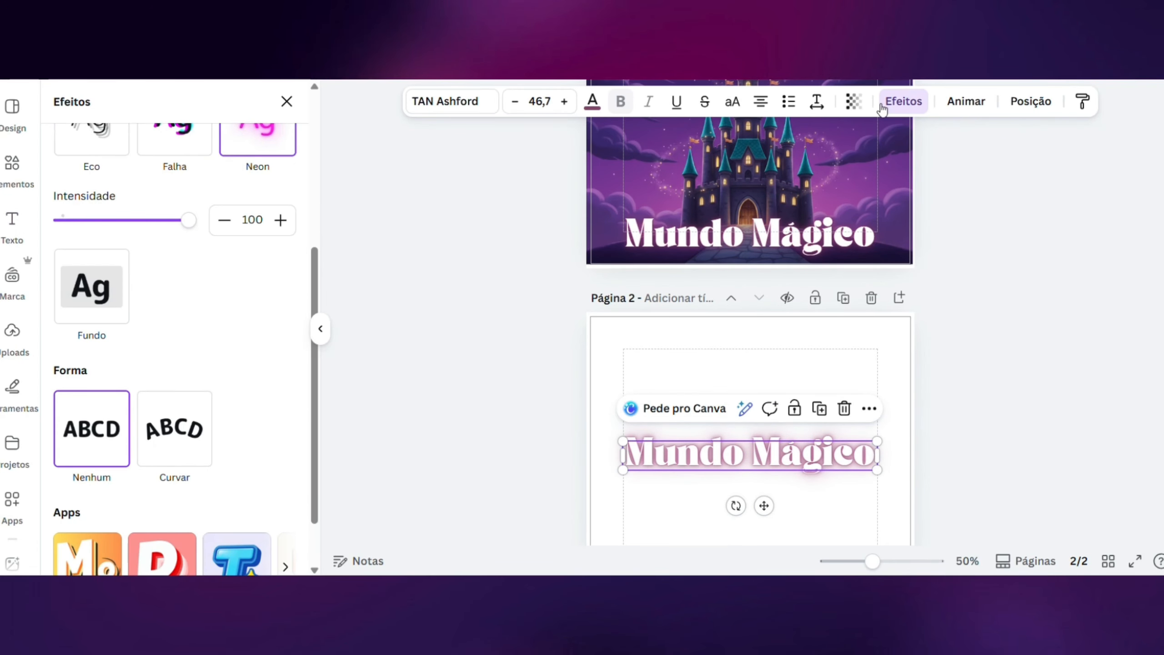
scroll(156, 293, up, 5)
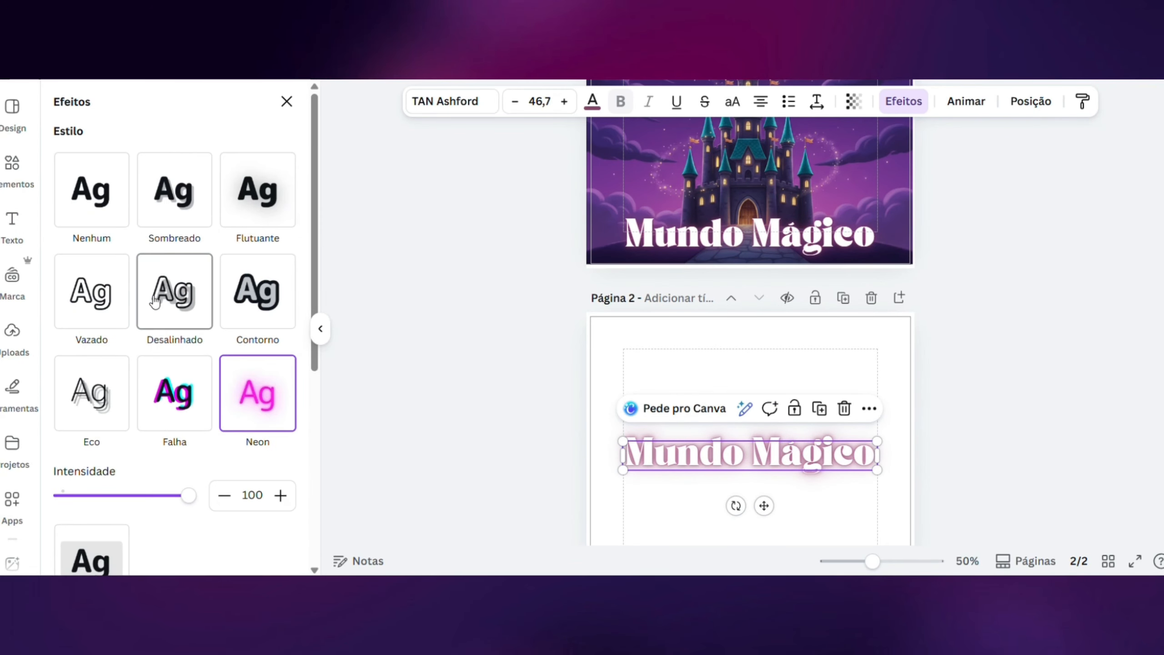
click(244, 298)
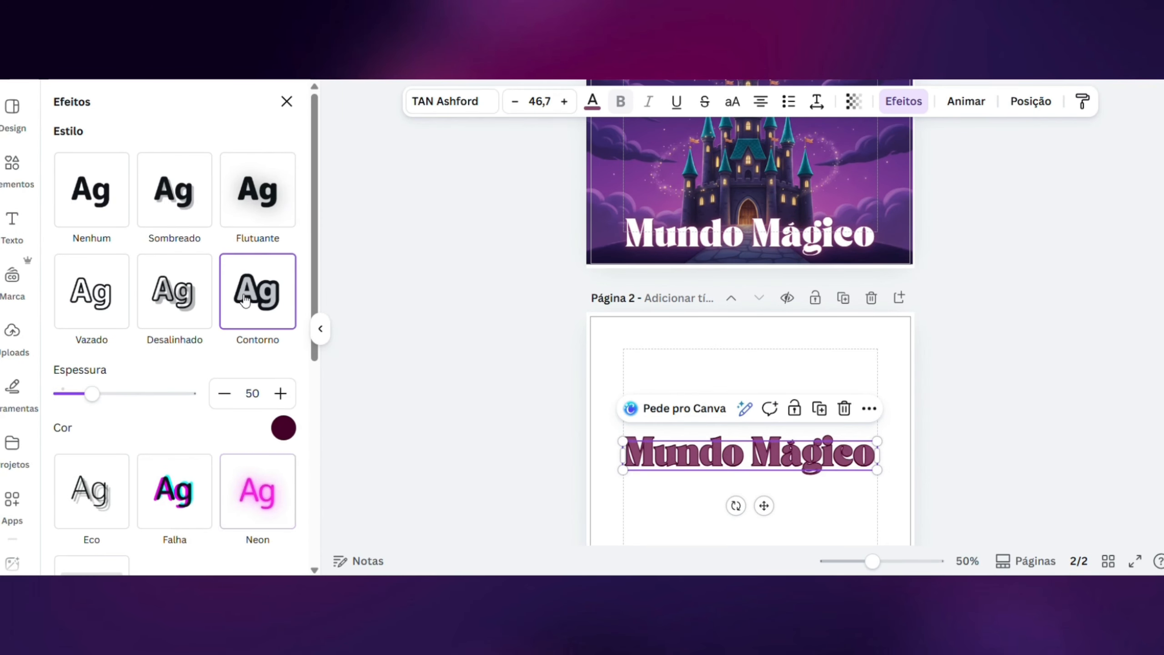
click(283, 428)
click(73, 379)
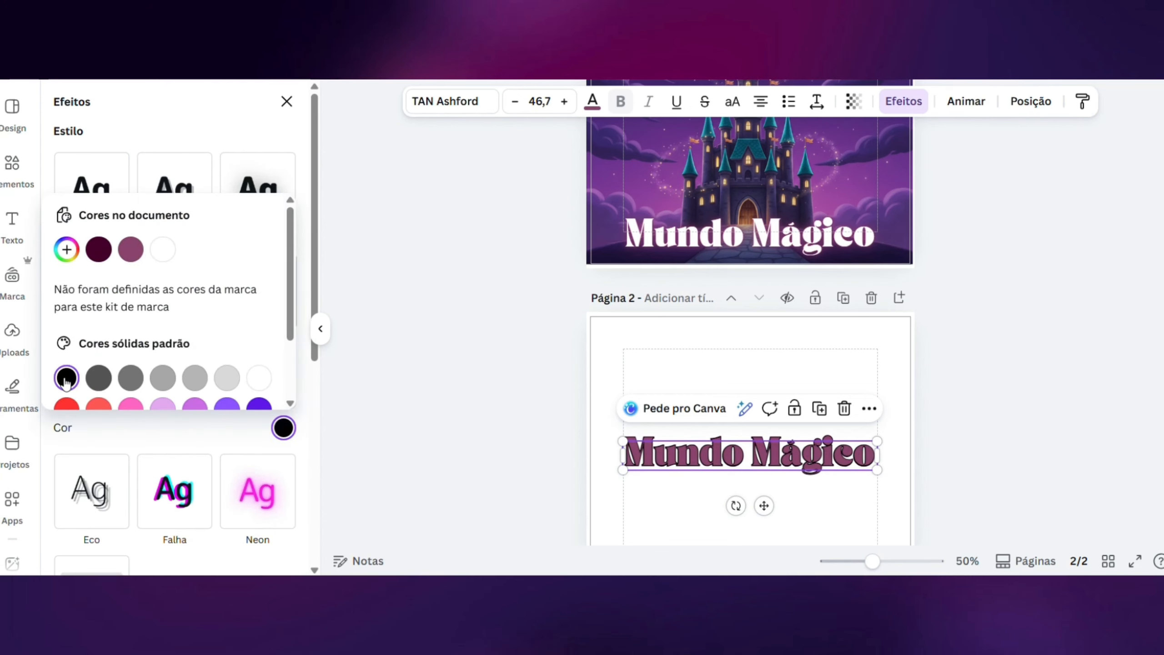
click(592, 101)
click(179, 224)
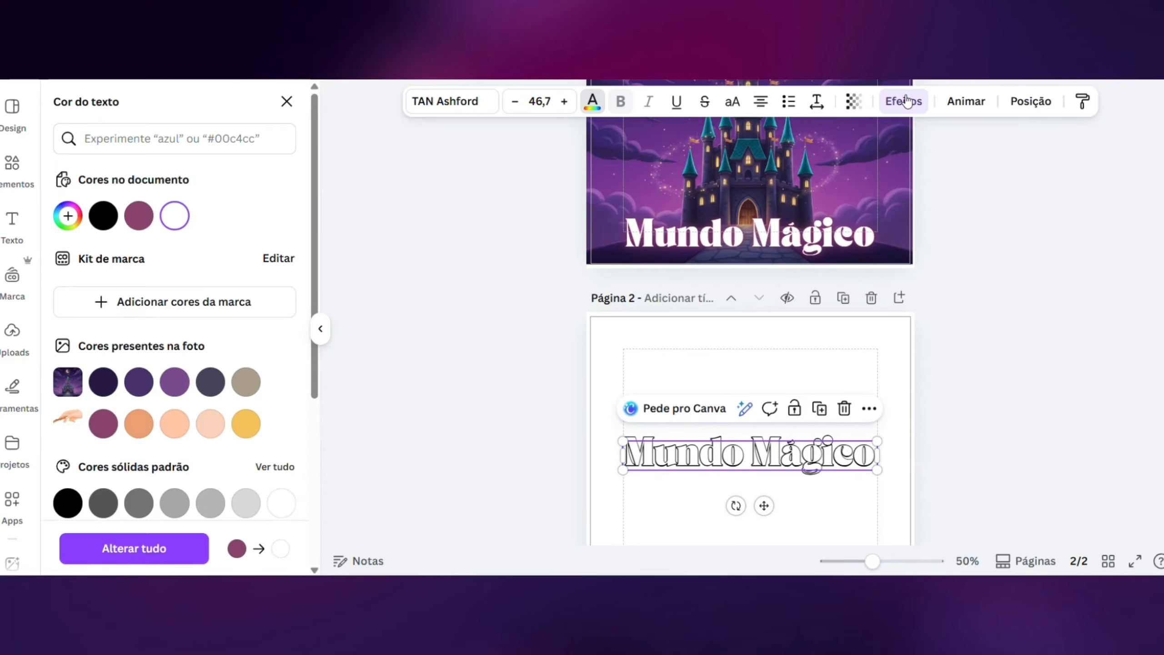
Set the Contorno effect thickness of the page 2 title to 137
click(889, 110)
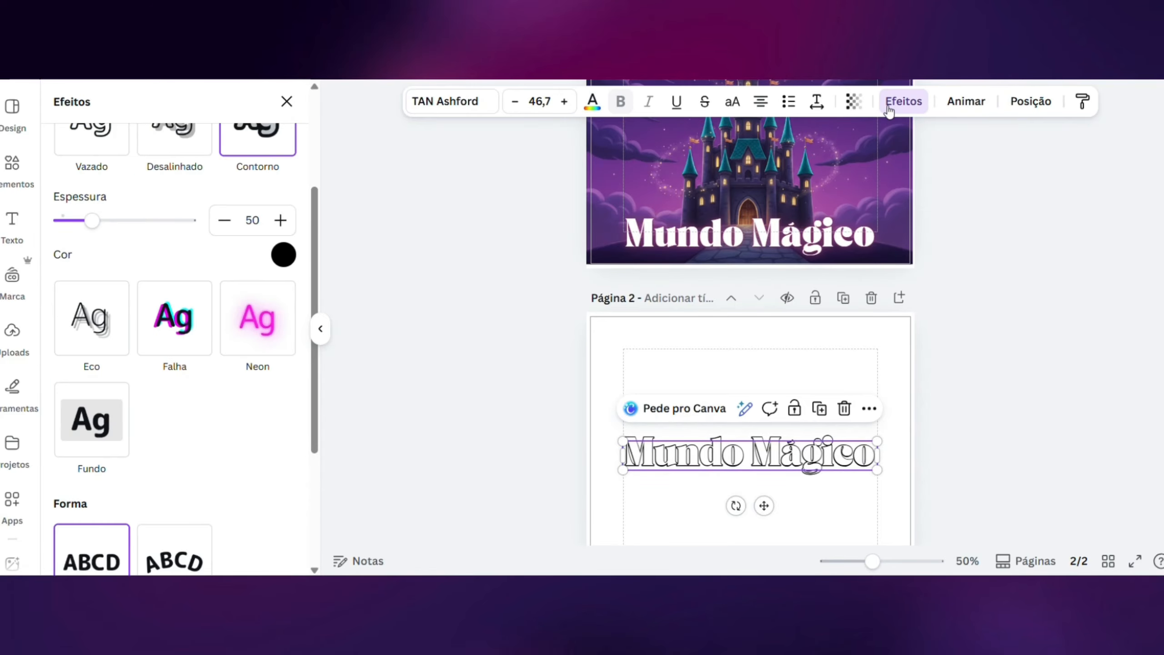
double_click(252, 220)
text(137)
click(1008, 401)
Move the page 2 title higher on the page and set its font size to 28
scroll(958, 398, down, 3)
click(714, 296)
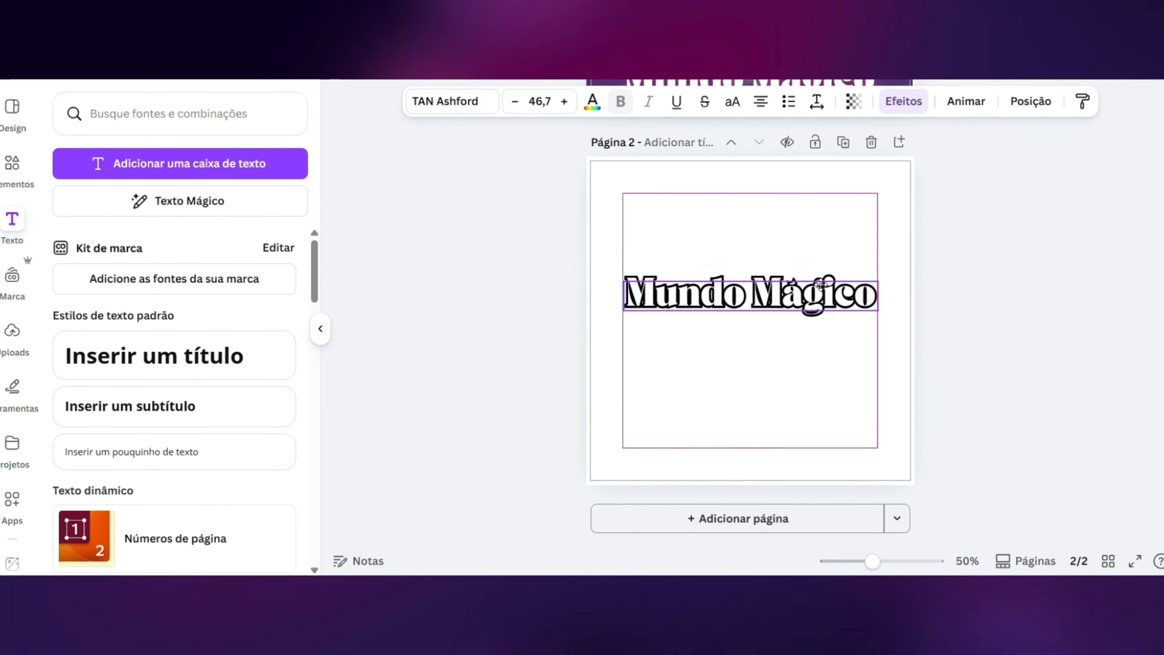
drag(715, 295, 715, 254)
click(539, 101)
text(2)
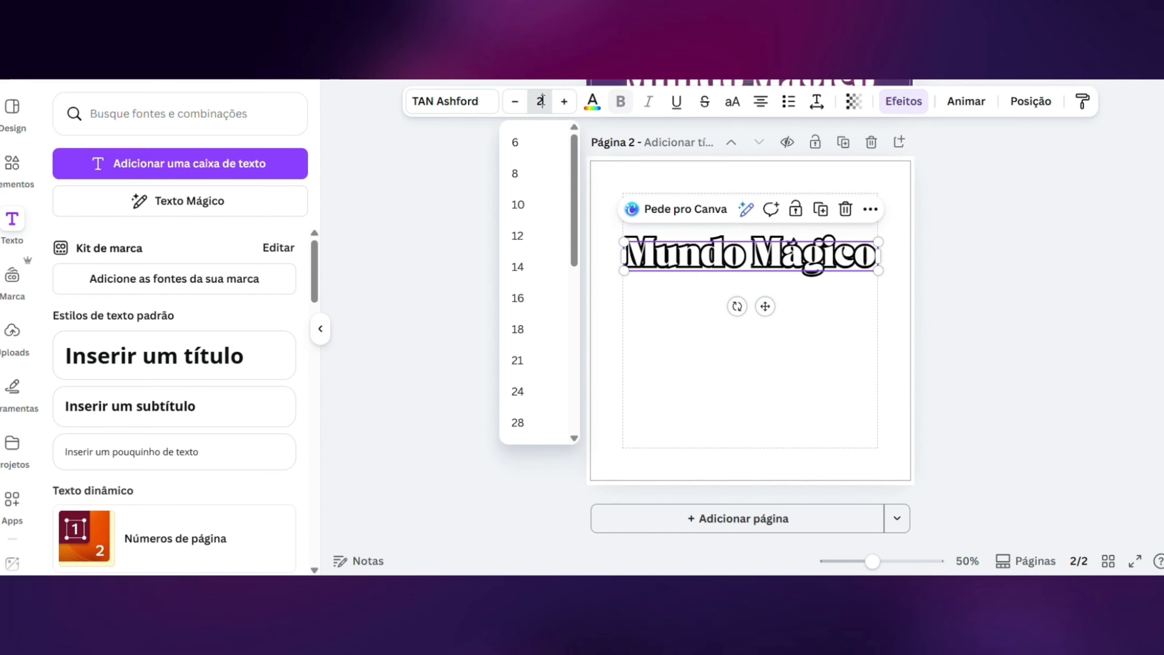
text(5)
key(Return)
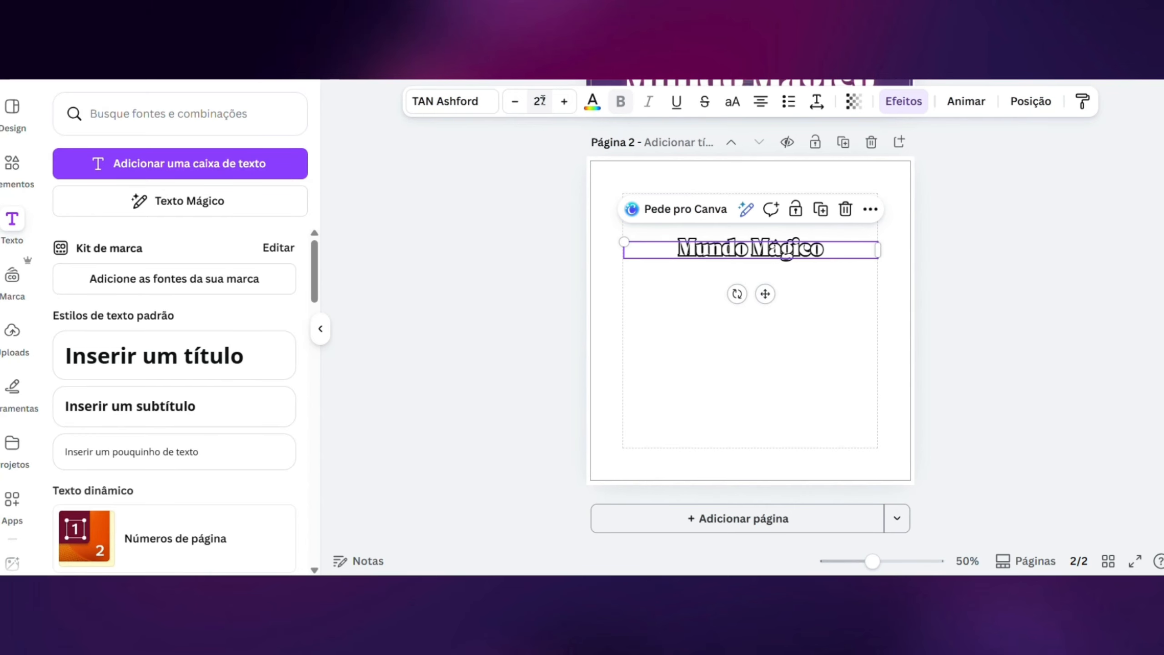
Replace the page 2 title text with "Esse Livro pertence a:" and move it down to just above the page's middle
text(E)
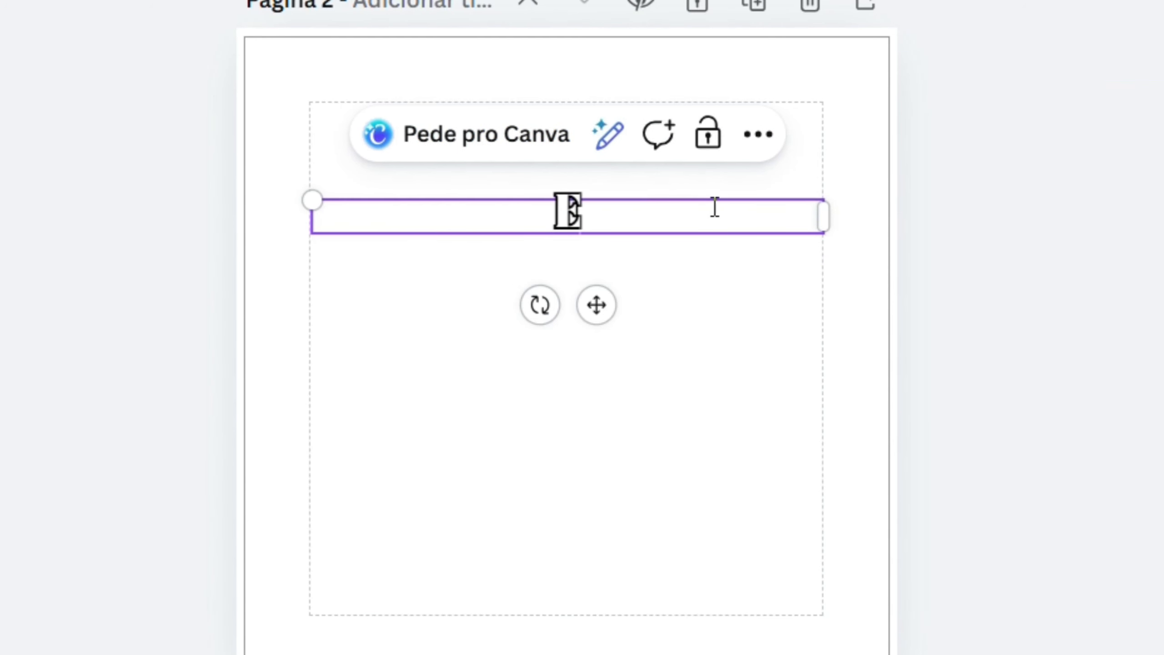
text(sse Livro perten)
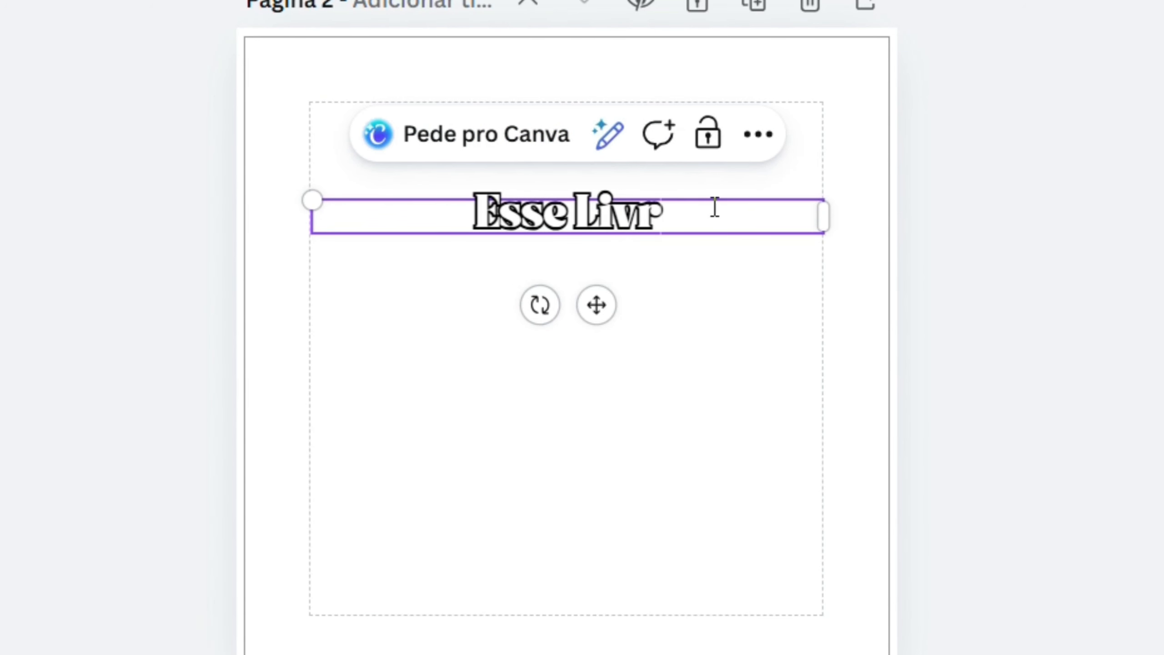
text(ce a:)
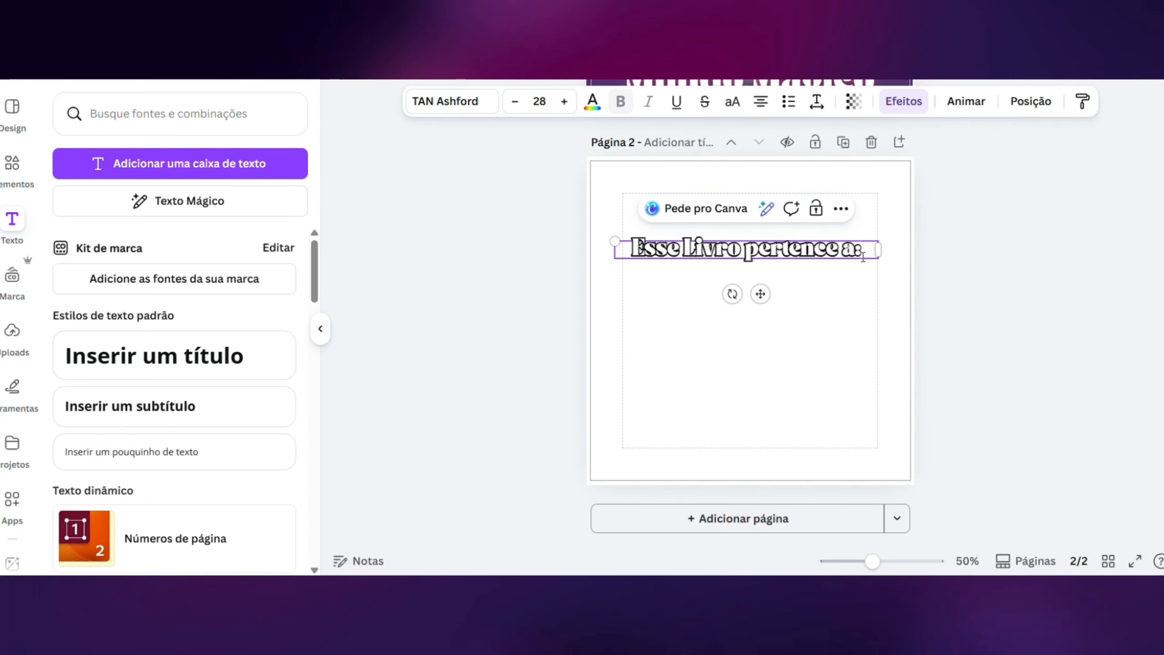
click(986, 289)
drag(797, 257, 799, 308)
Add a horizontal black line below the "Esse Livro pertence a:" text and set its stroke thickness to 2
click(792, 344)
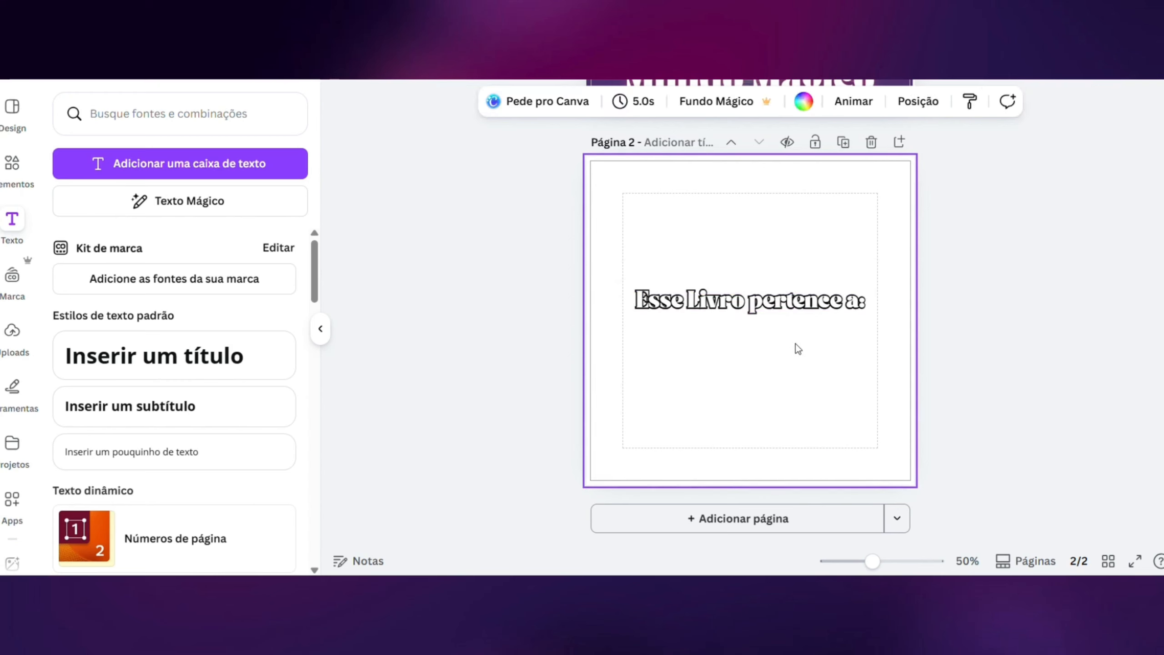
key(l)
drag(773, 364, 722, 399)
click(574, 102)
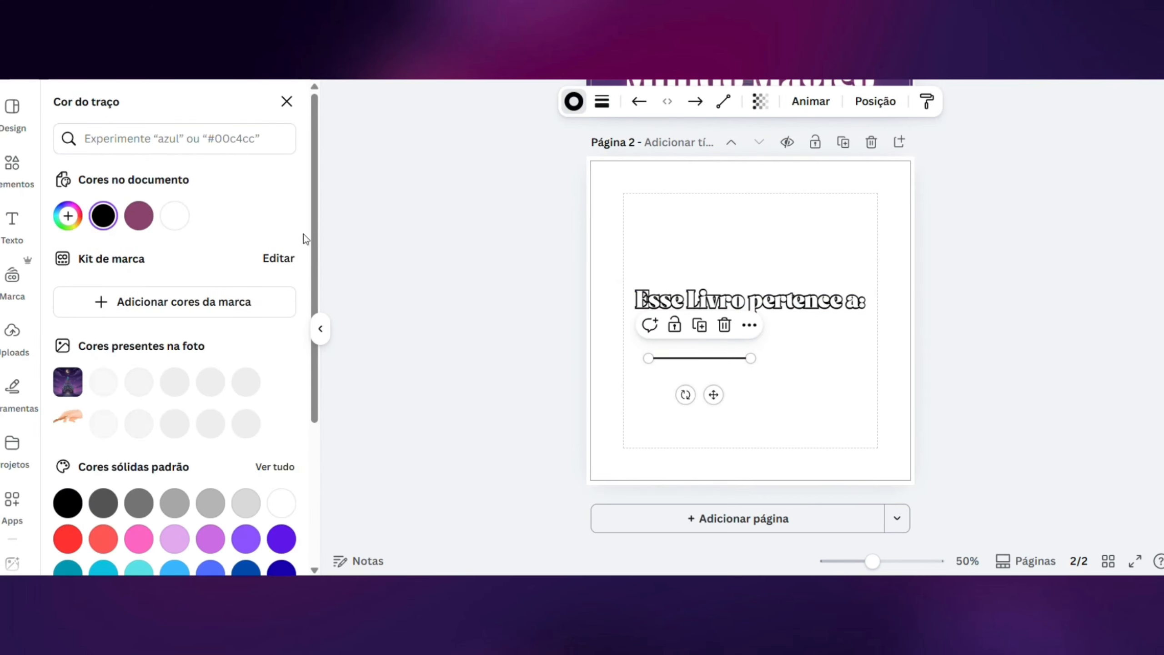
click(603, 102)
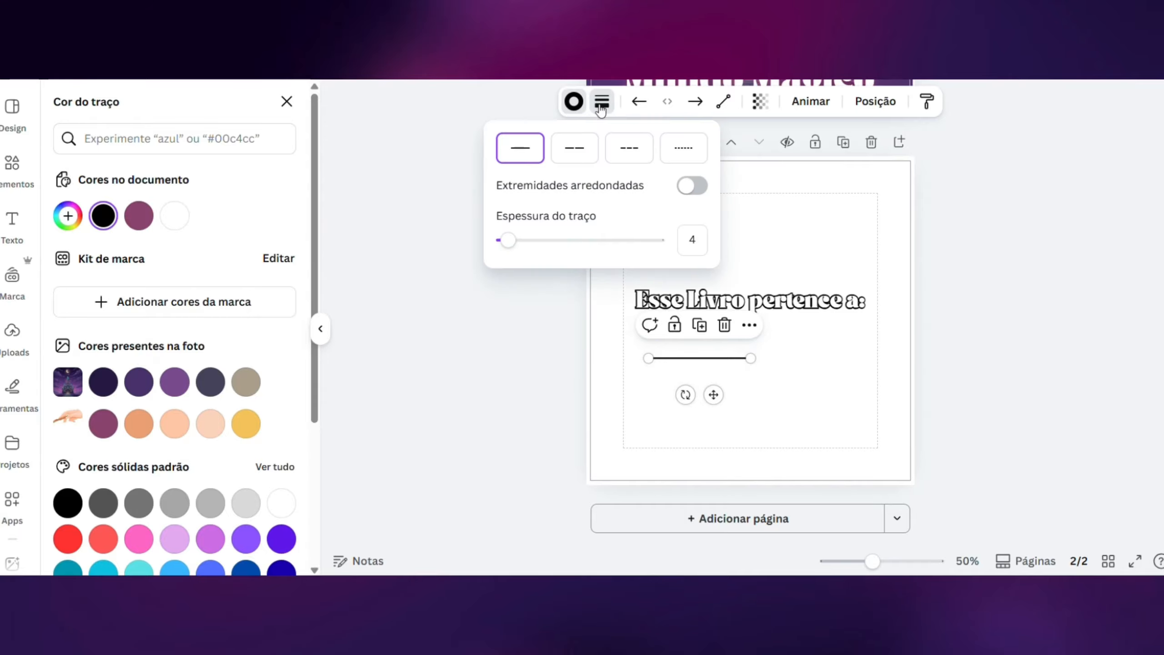
click(693, 240)
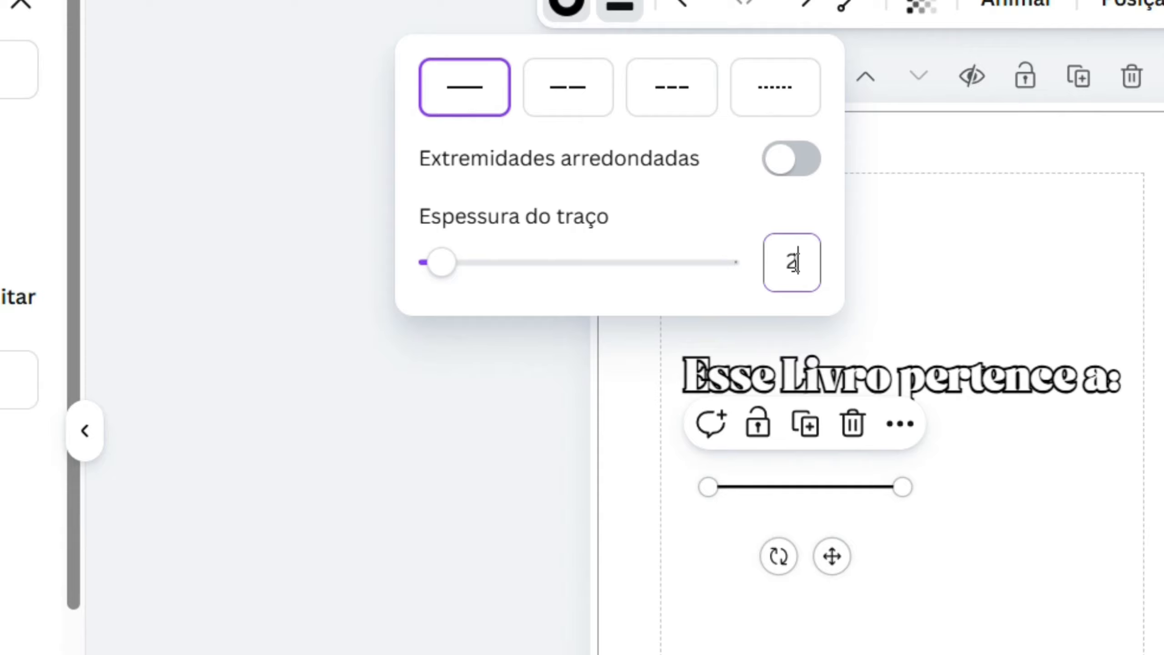
text(2)
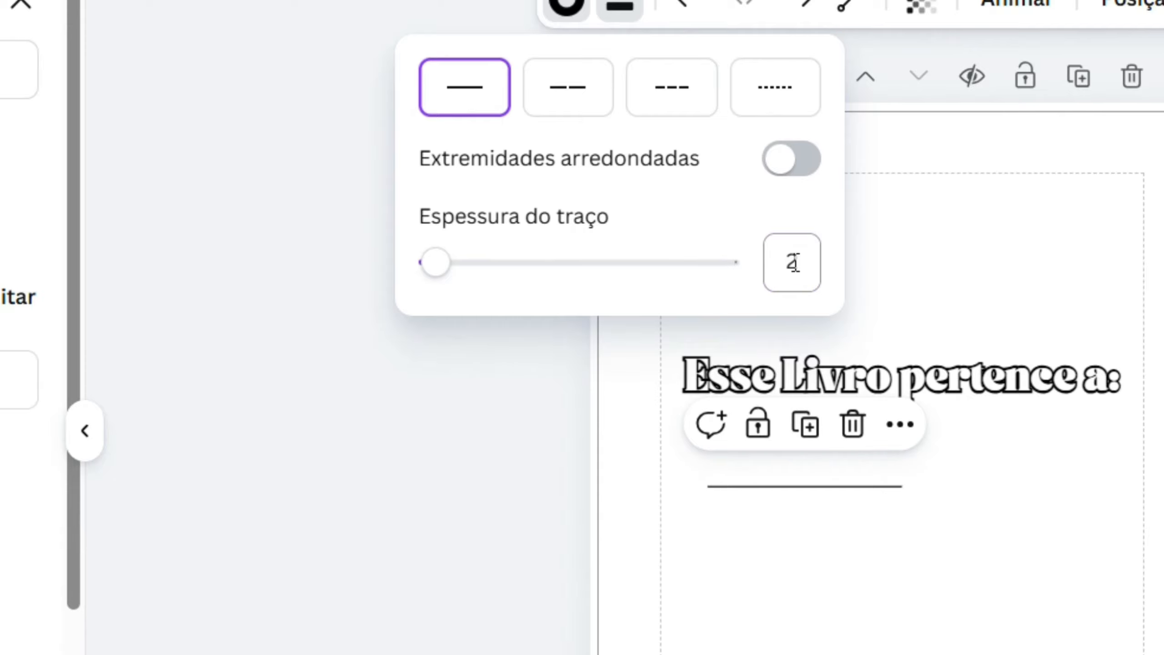
Lengthen the line horizontally until it is slightly narrower than the text above it
click(902, 487)
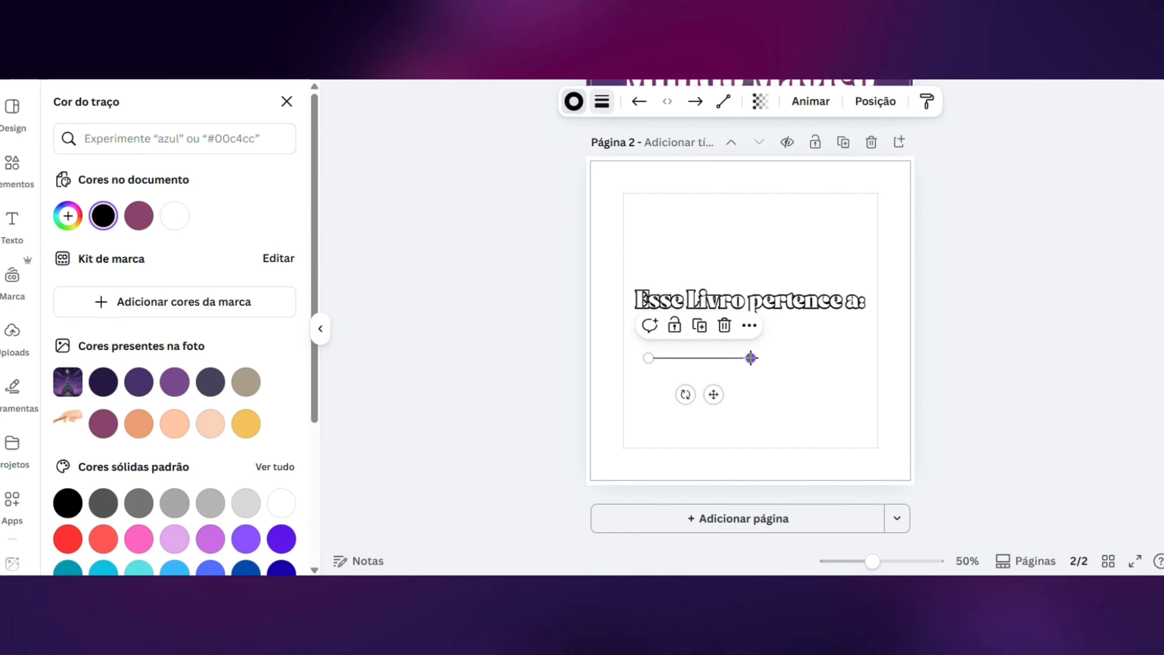
drag(751, 358, 856, 357)
click(997, 358)
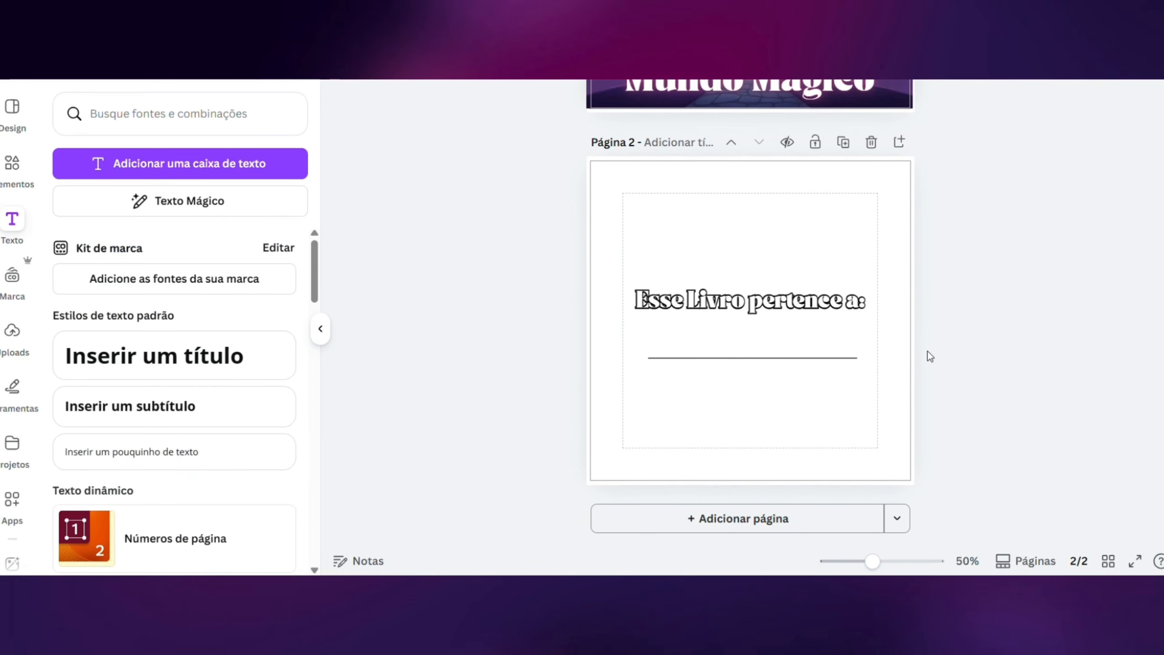
Duplicate the writing line and place the copy below the original, centred on the page
click(811, 356)
click(751, 324)
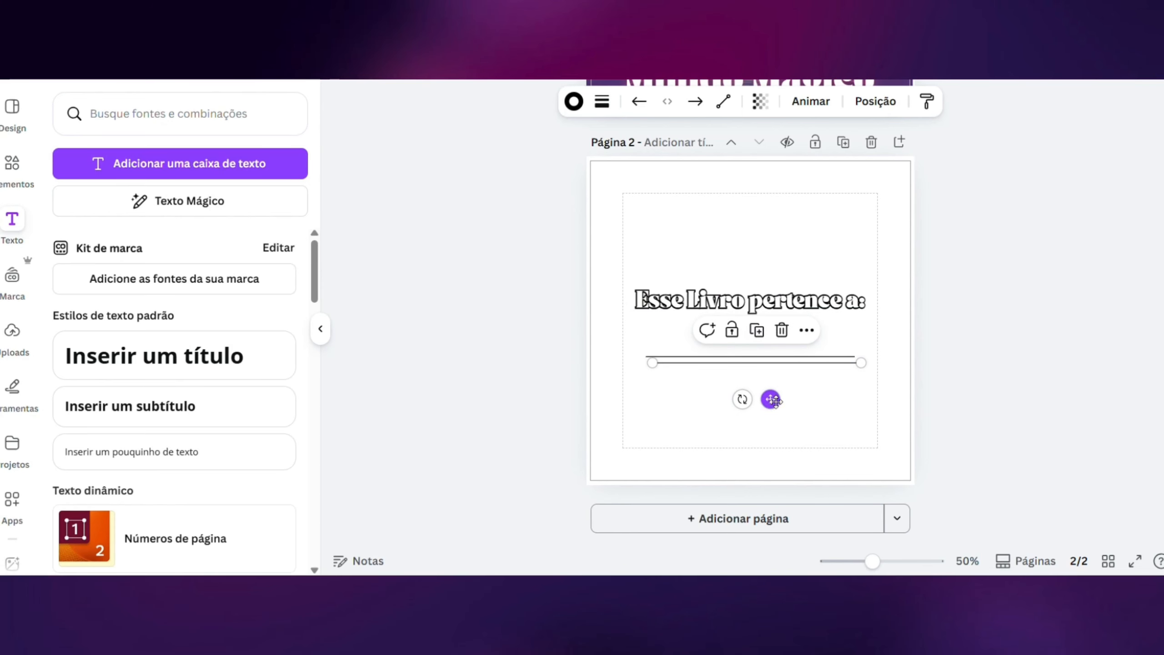
drag(769, 395, 772, 439)
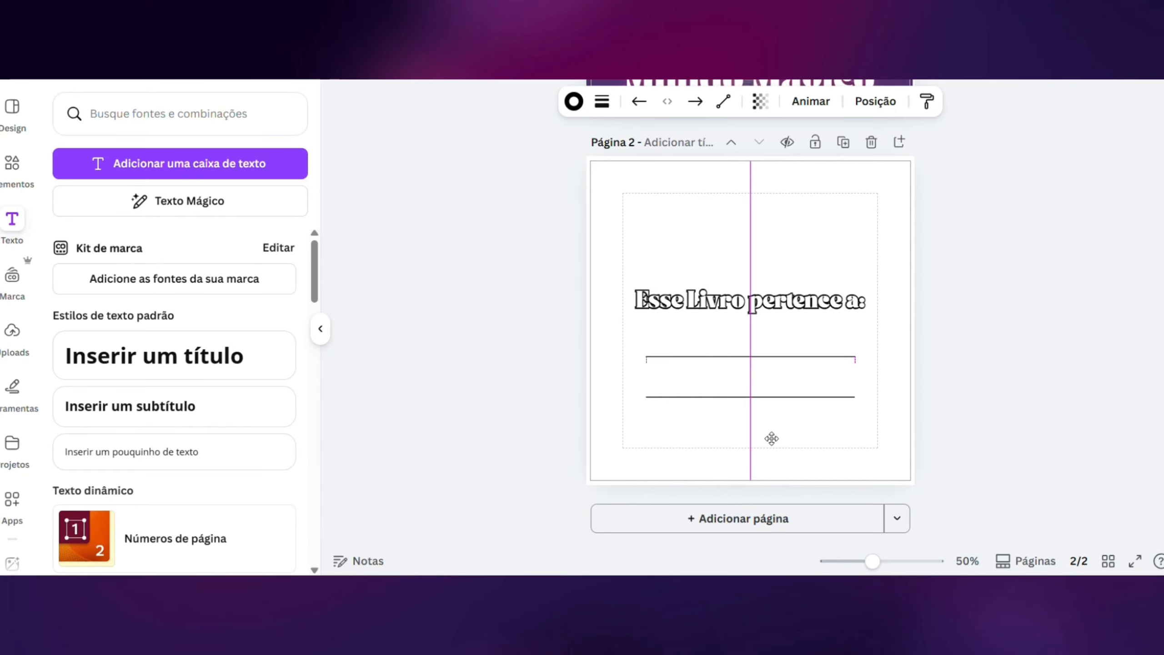
Shift the text and both writing lines together slightly down the page
click(1002, 397)
drag(945, 271, 719, 410)
drag(737, 364, 737, 369)
click(1034, 327)
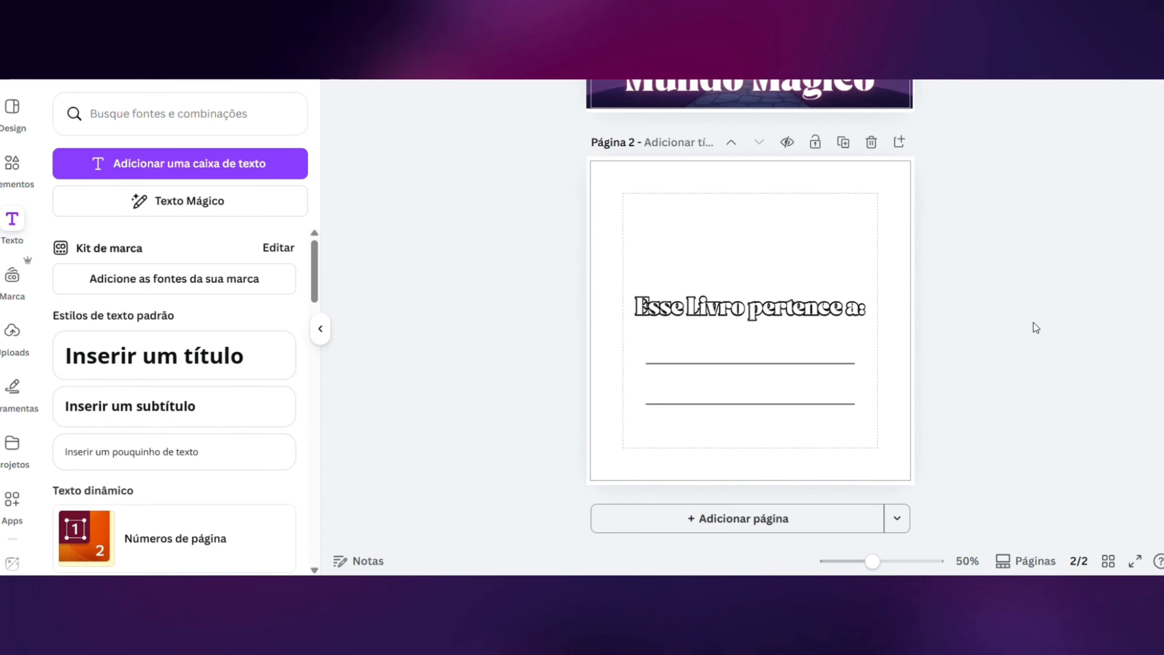
Add the open magic book graphic from the recently used elements, shrink it and centre it above the text
click(11, 167)
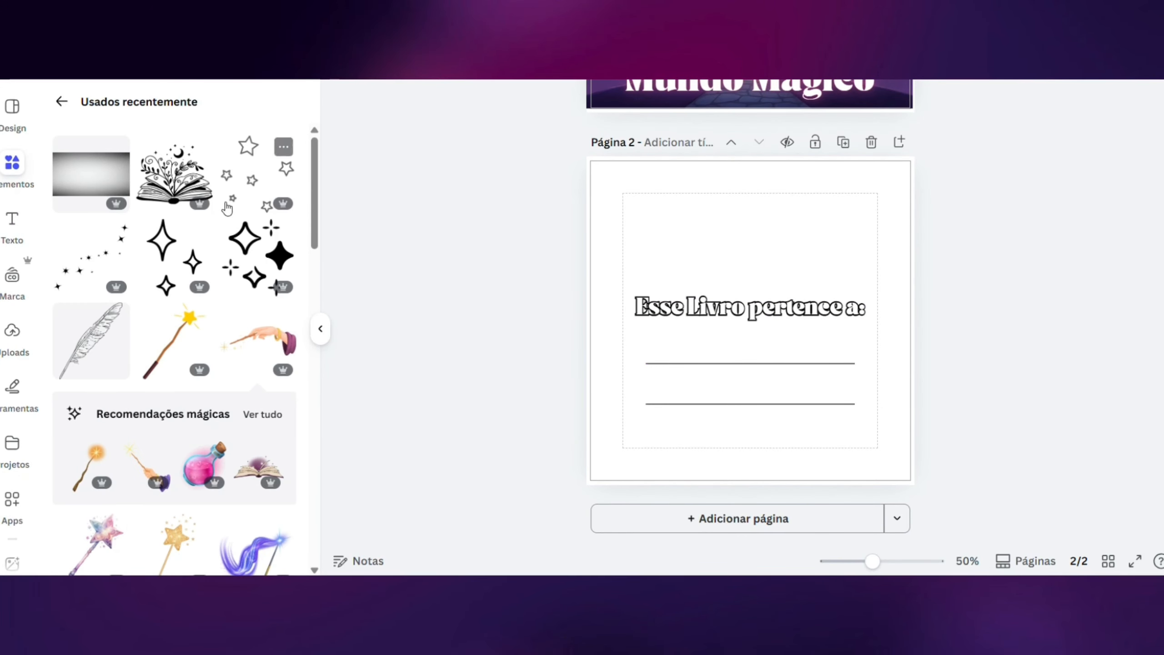
click(182, 196)
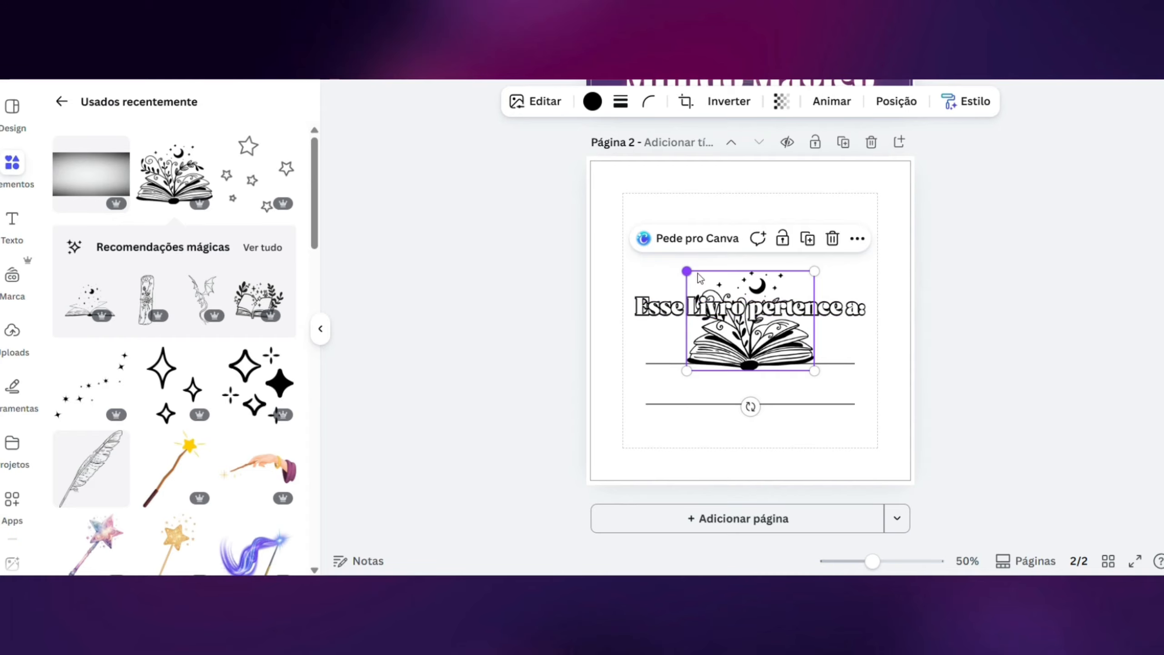
drag(687, 269, 735, 308)
drag(769, 348, 744, 257)
click(1000, 285)
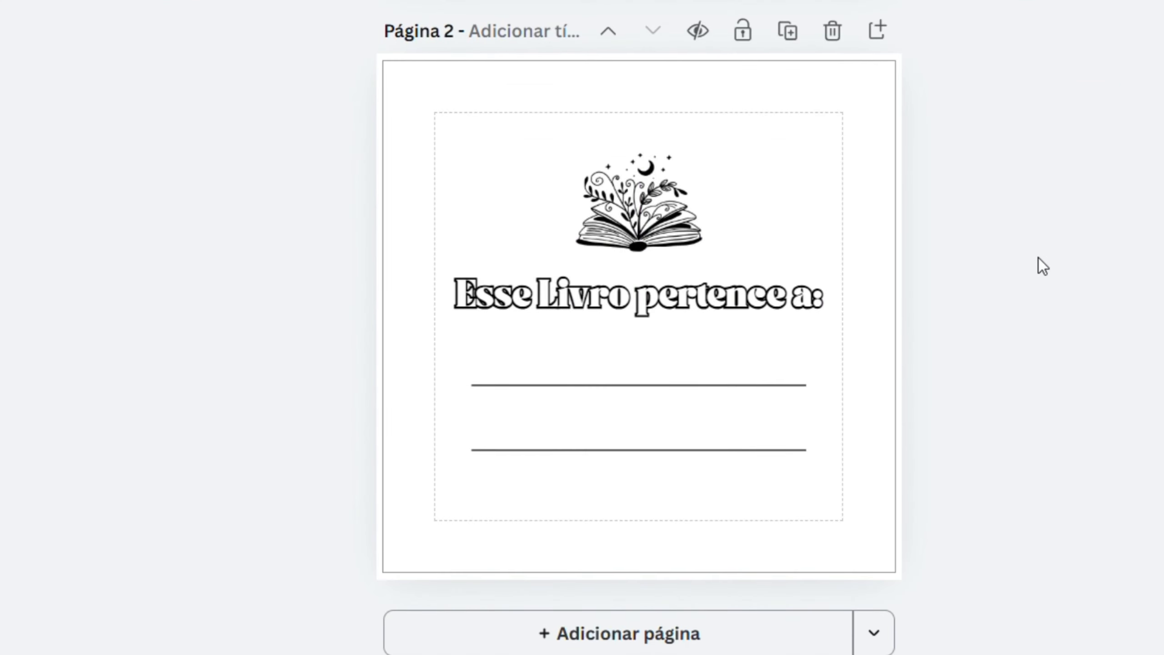
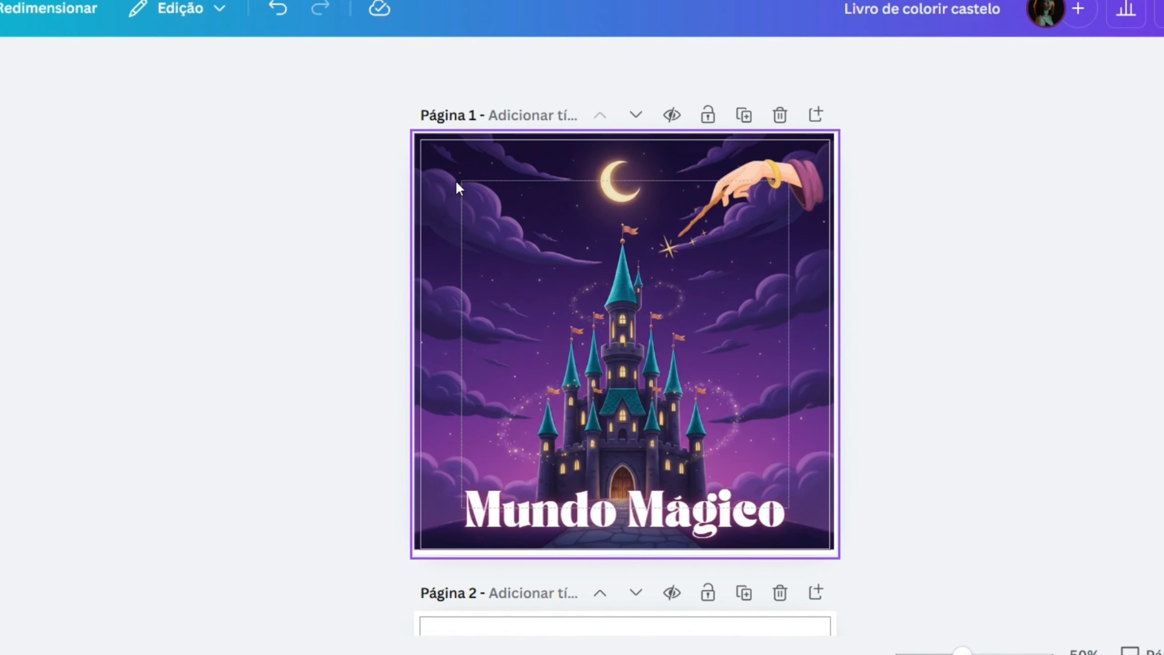
Examine the image adjustment values of the castle line drawing on page 4
scroll(456, 182, down, 20)
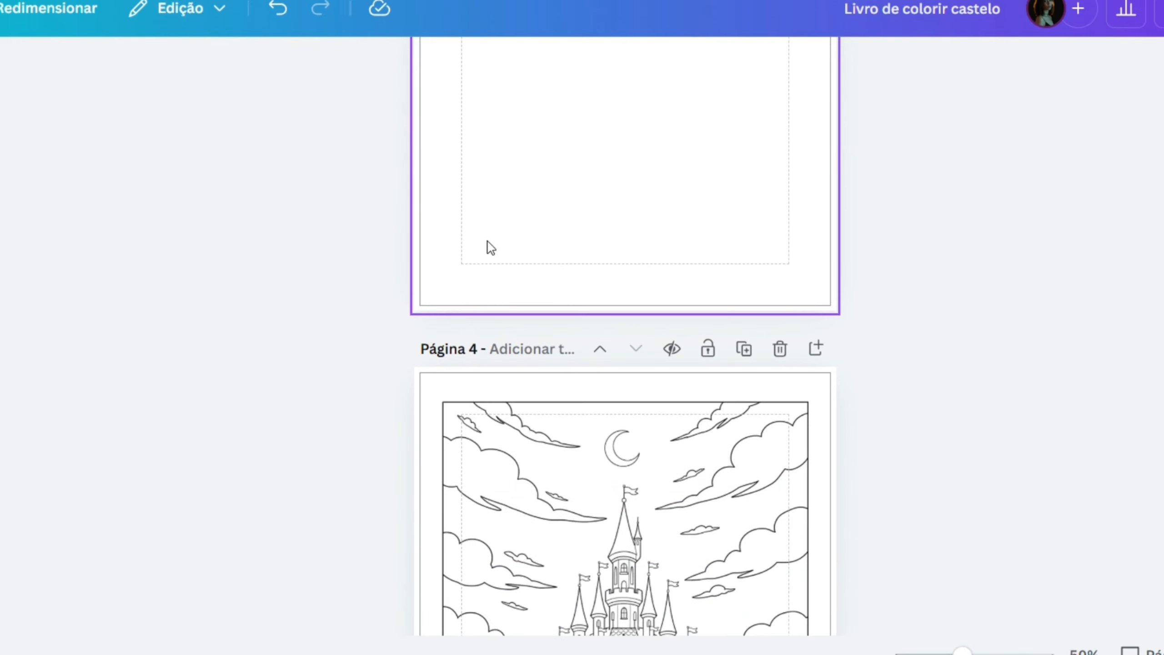
scroll(490, 243, down, 5)
click(656, 341)
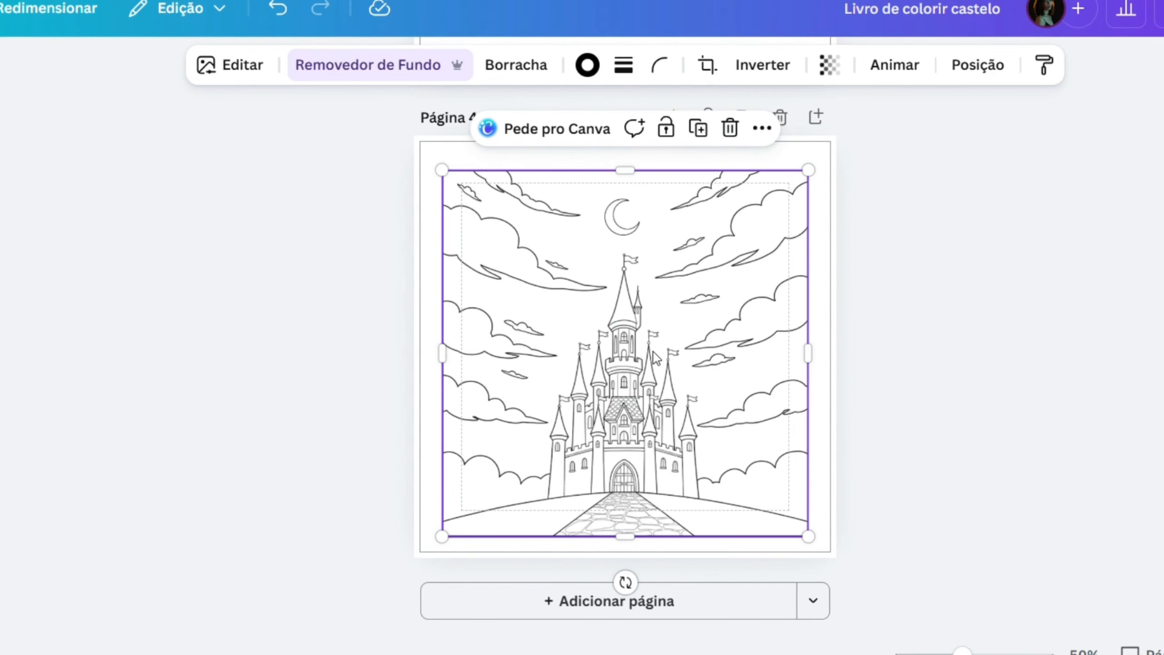
click(247, 71)
click(138, 273)
scroll(149, 399, down, 5)
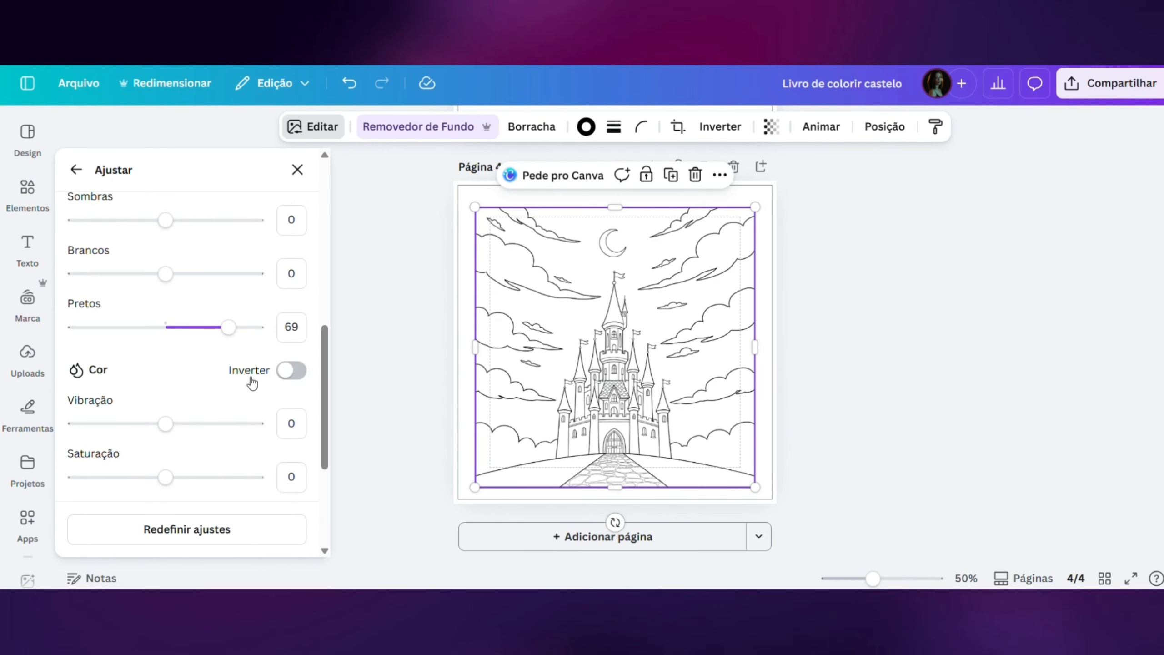
scroll(251, 382, down, 2)
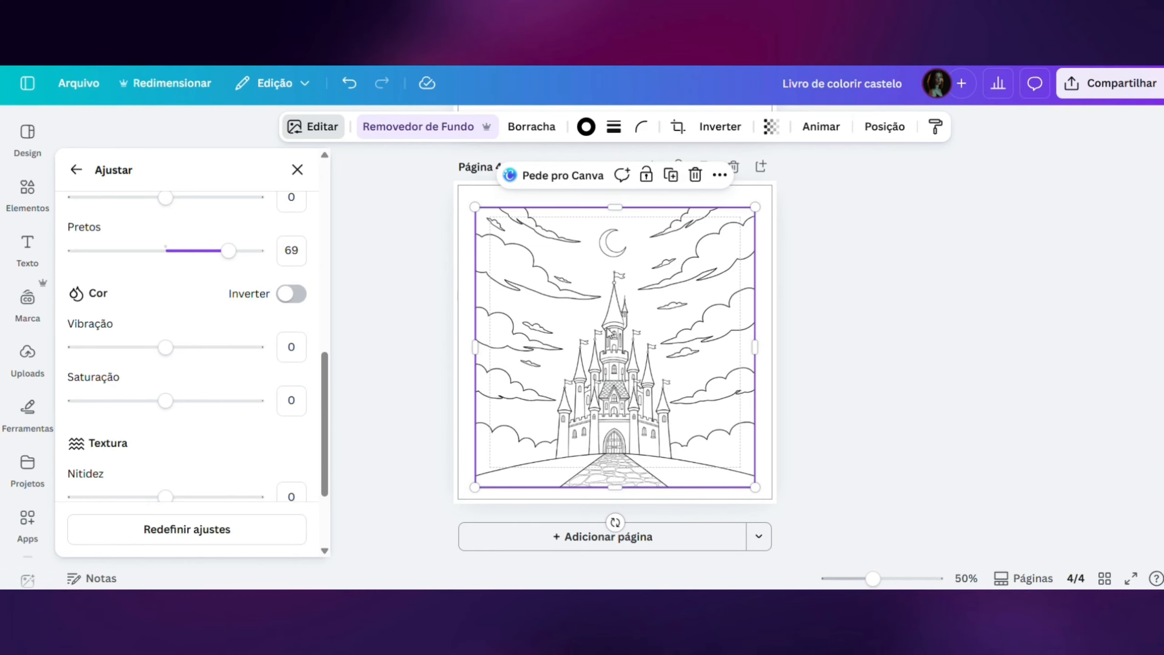
mouse_move(872, 579)
mouse_down()
mouse_move(886, 579)
mouse_move(875, 579)
mouse_up()
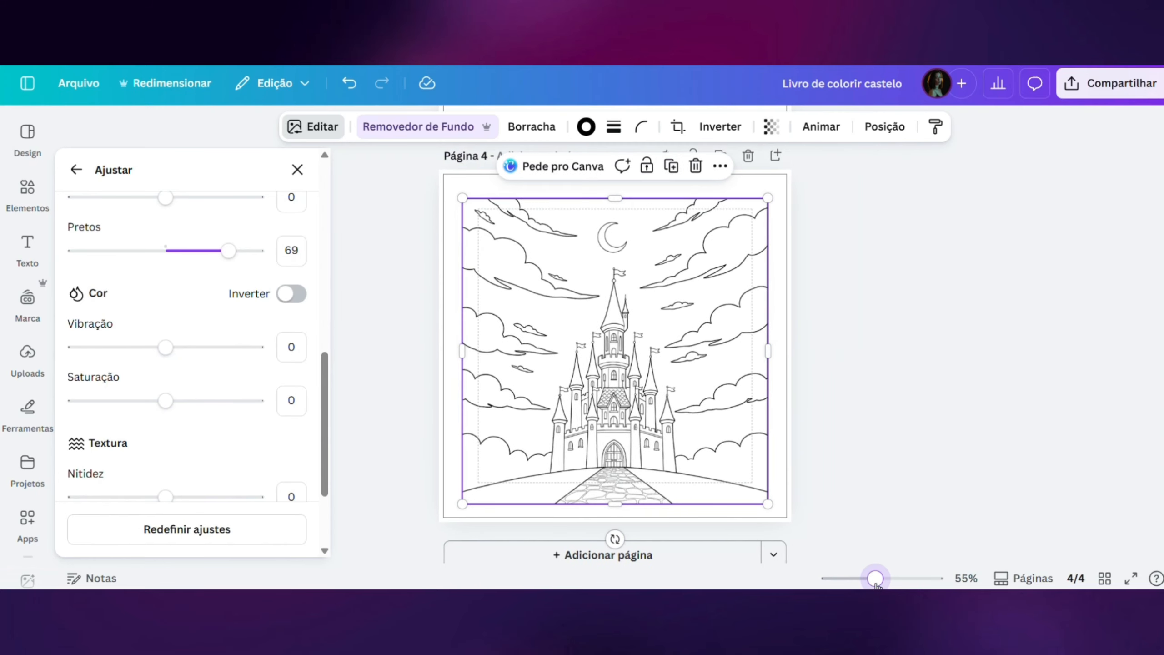
click(912, 452)
click(912, 453)
Check the border style and stroke thickness of the castle drawing on page 4
click(756, 263)
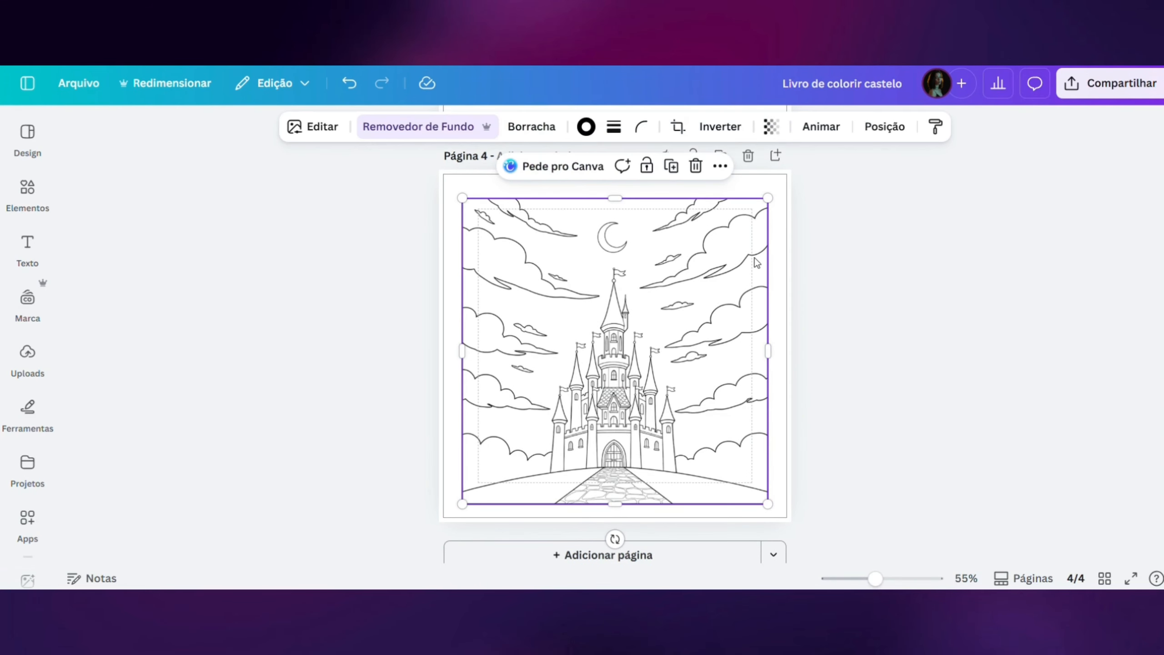
click(613, 129)
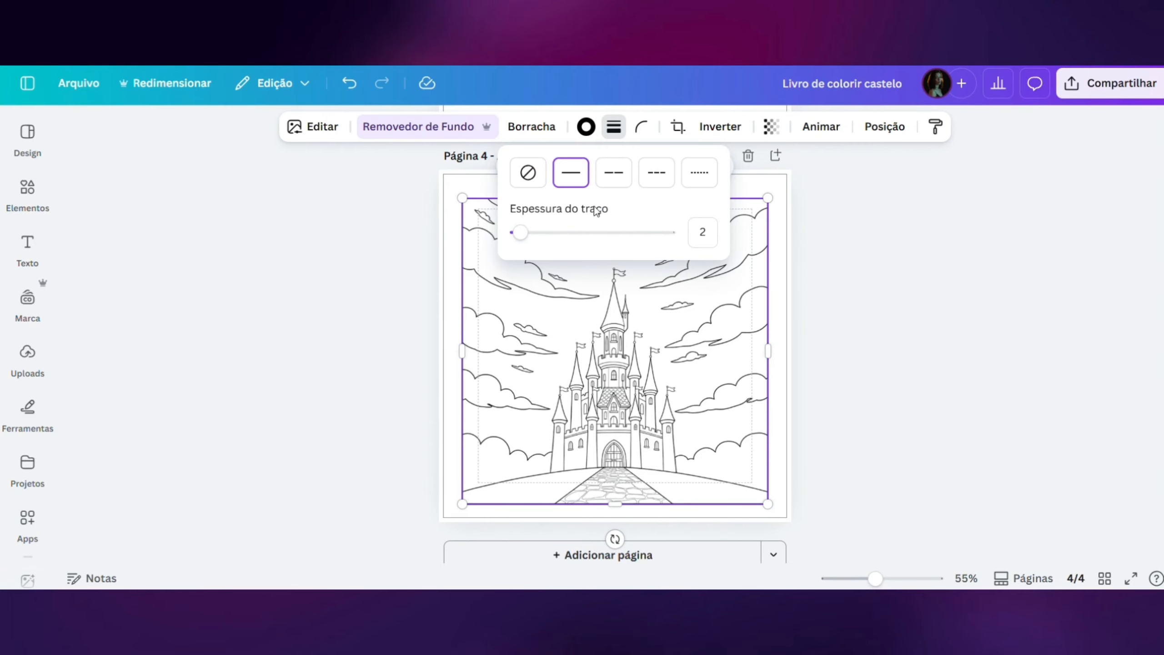
click(992, 401)
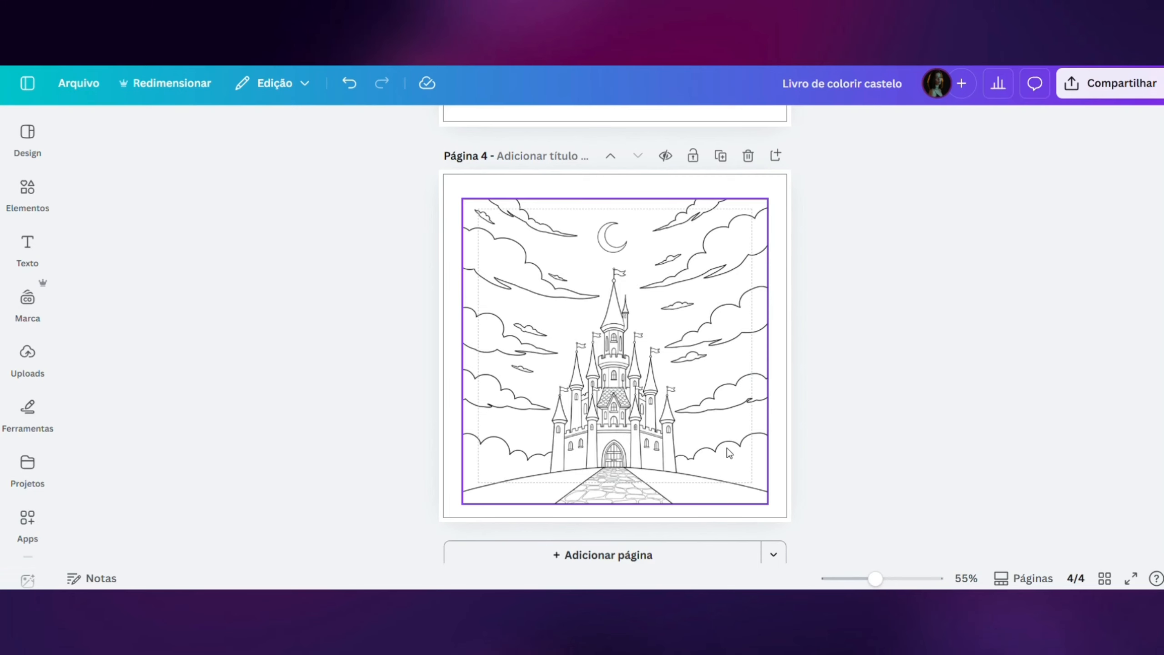
Add a blank page after the castle drawing page
click(613, 555)
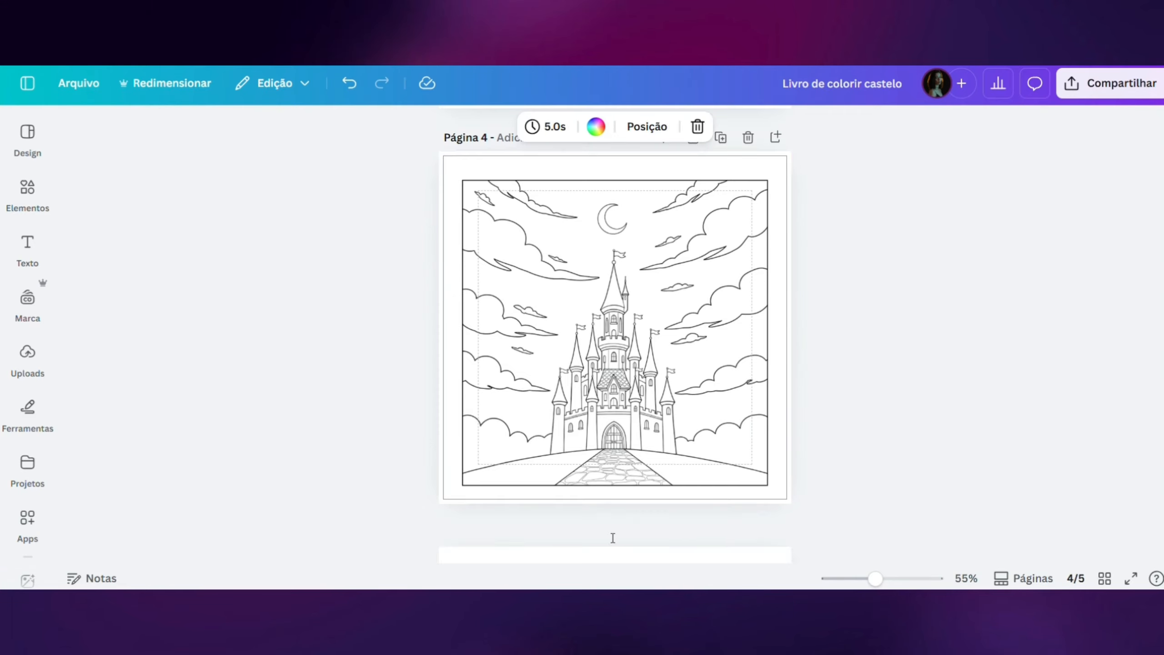
click(616, 546)
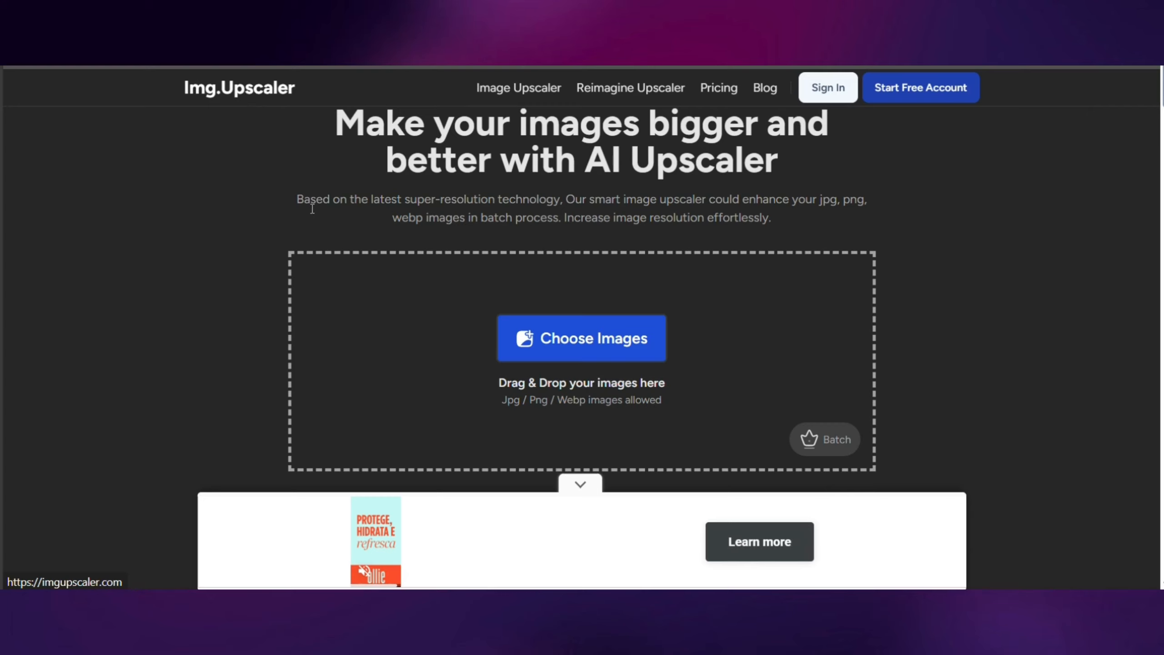
In Img.Upscaler, load Gemini_Generated_Image_ih8w2bih8w2bih8w.png, set the ratio to 400% and start the upscaling
scroll(455, 280, down, 2)
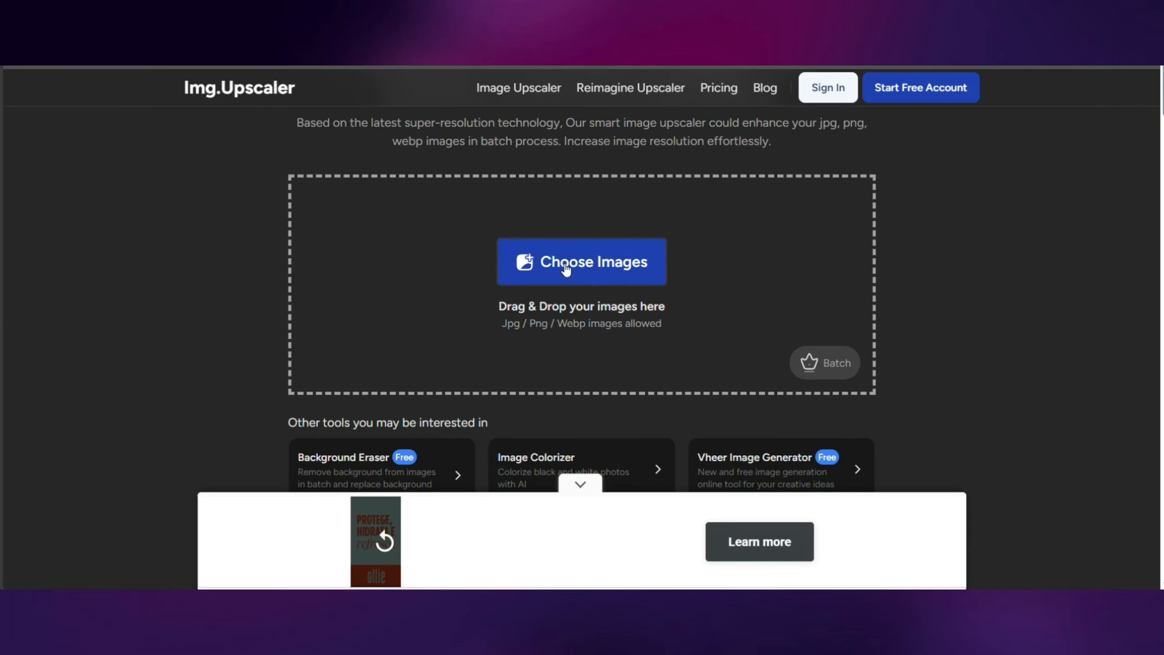
click(567, 271)
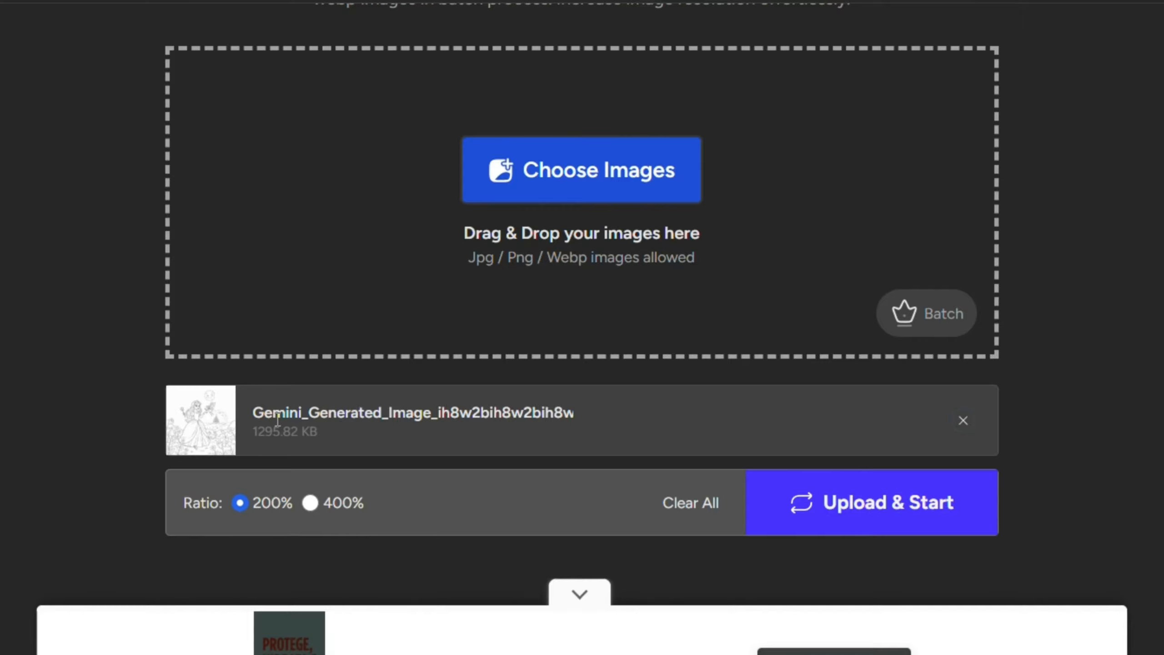
click(310, 503)
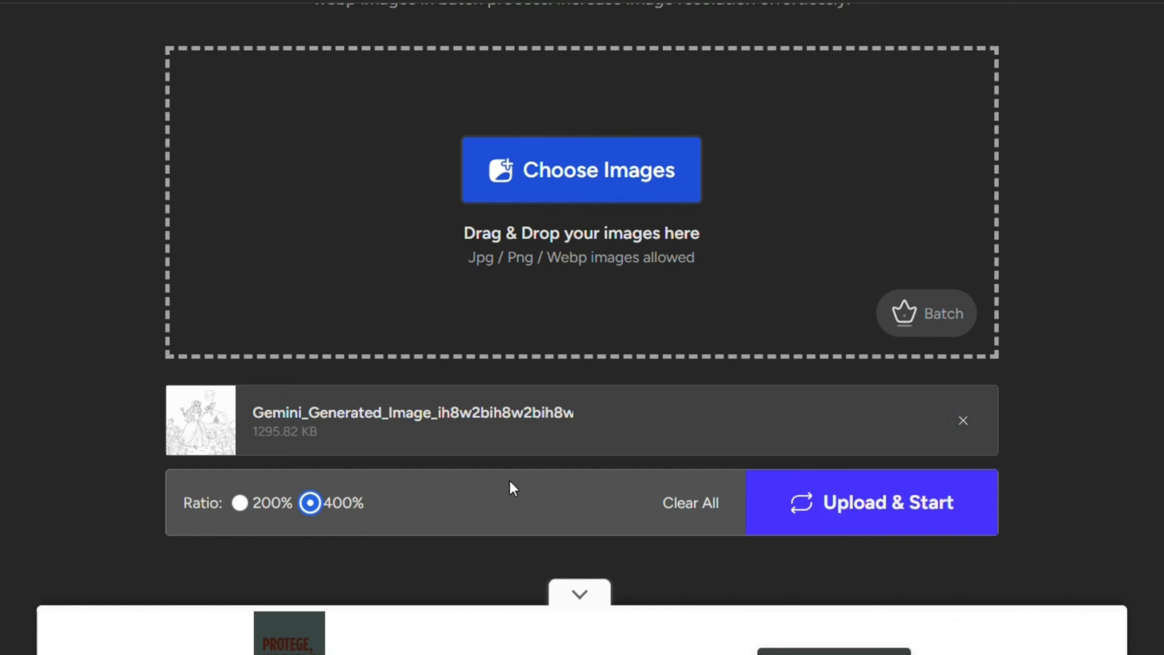
click(856, 519)
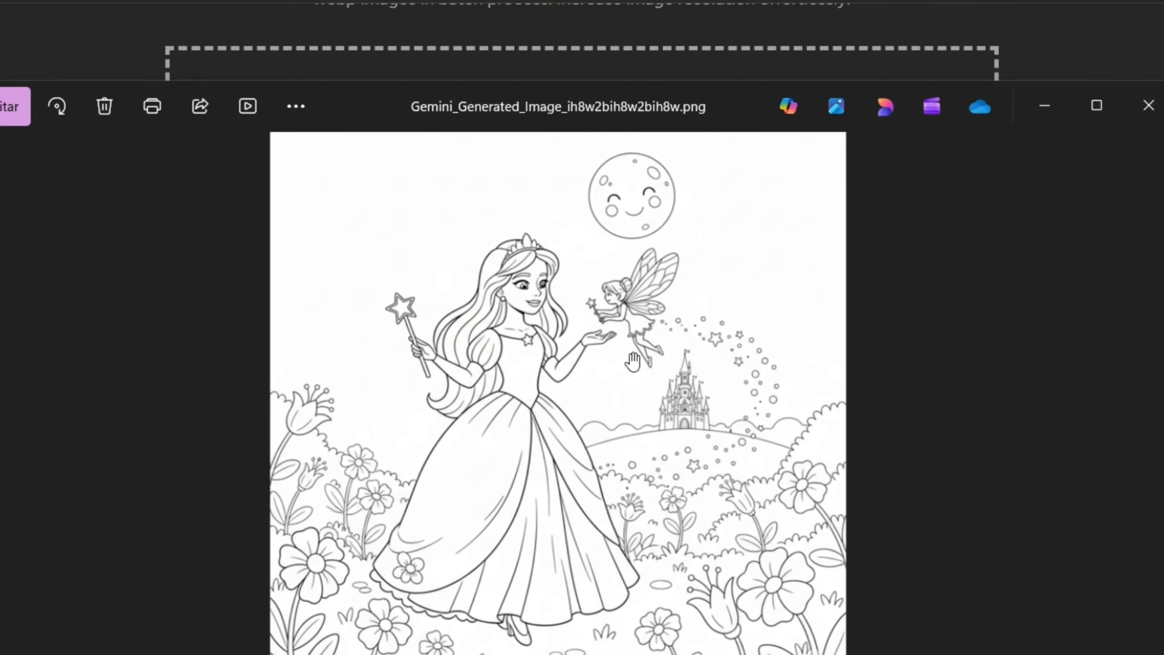
Inspect the line quality of the original princess drawing at close zoom, focusing on the dress, and close the image
scroll(633, 360, up, 3)
scroll(593, 533, down, 5)
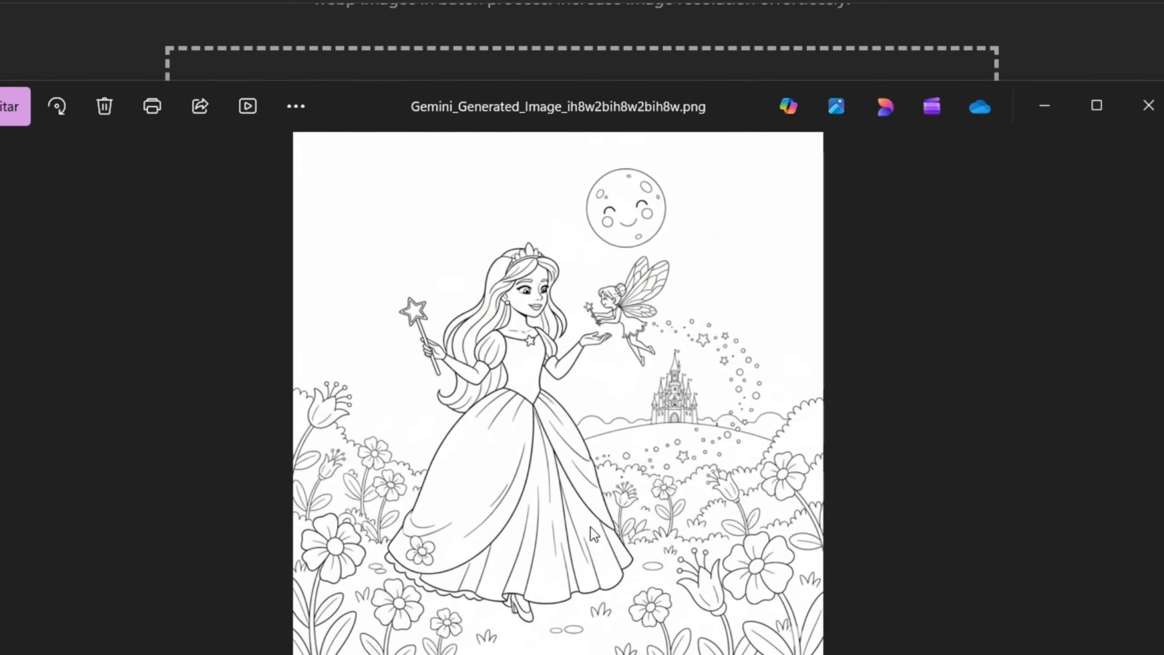
scroll(594, 534, up, 6)
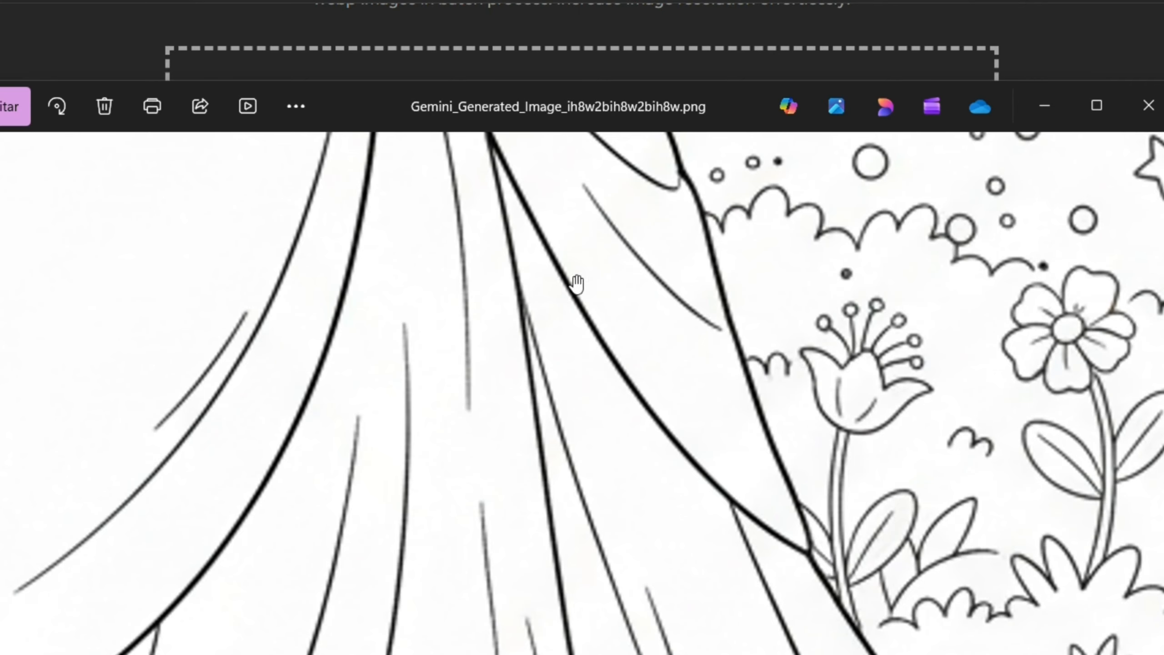
scroll(566, 384, down, 1)
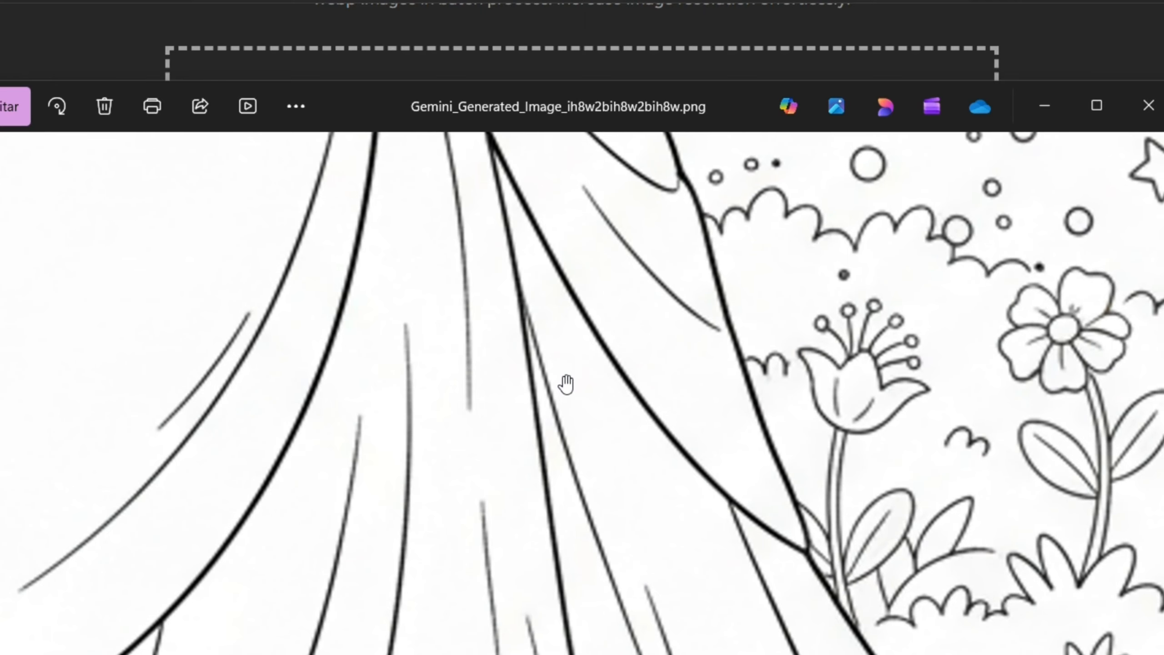
scroll(567, 384, down, 4)
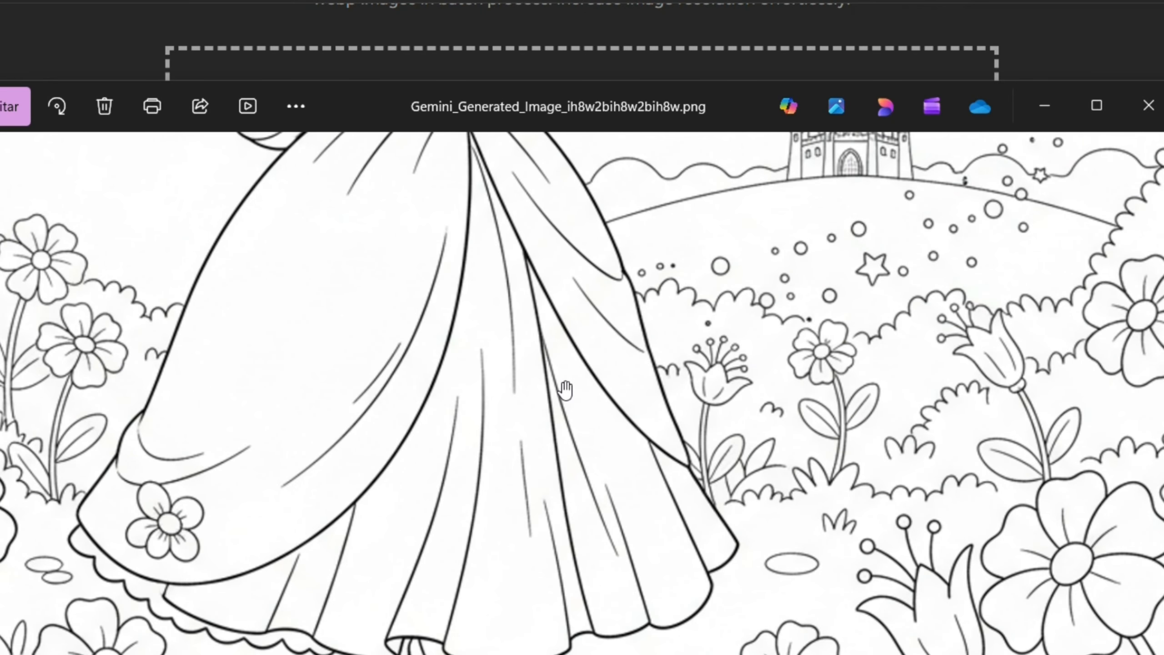
scroll(567, 384, down, 5)
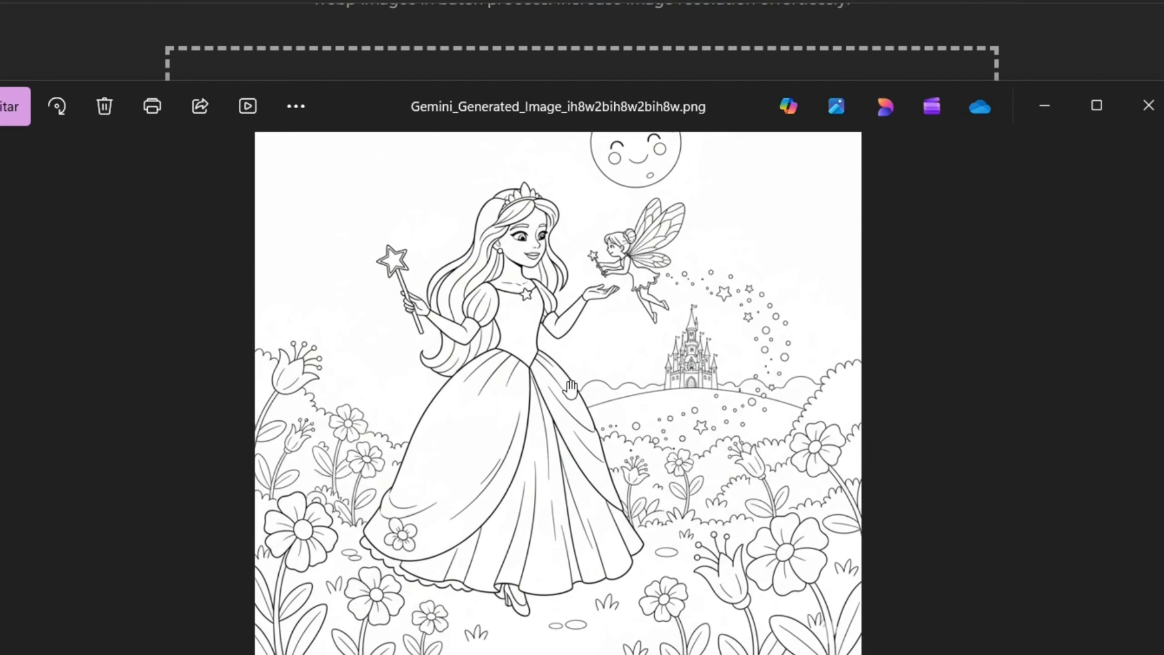
click(1142, 108)
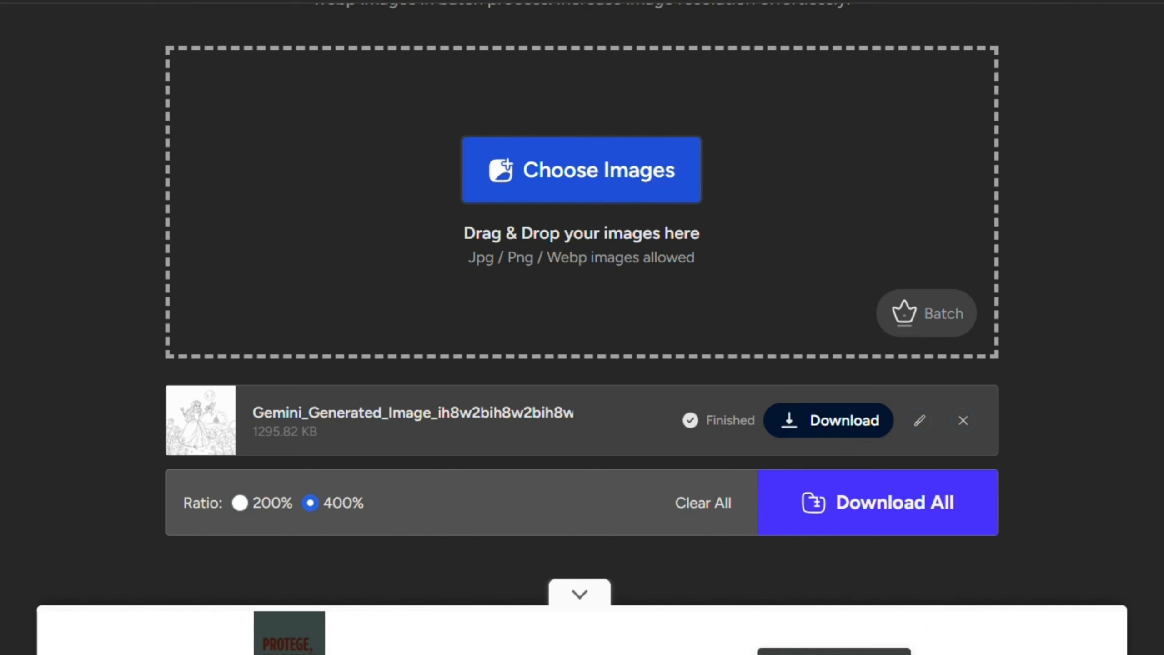
Download the upscaled princess drawing and inspect its lines at close zoom
click(827, 420)
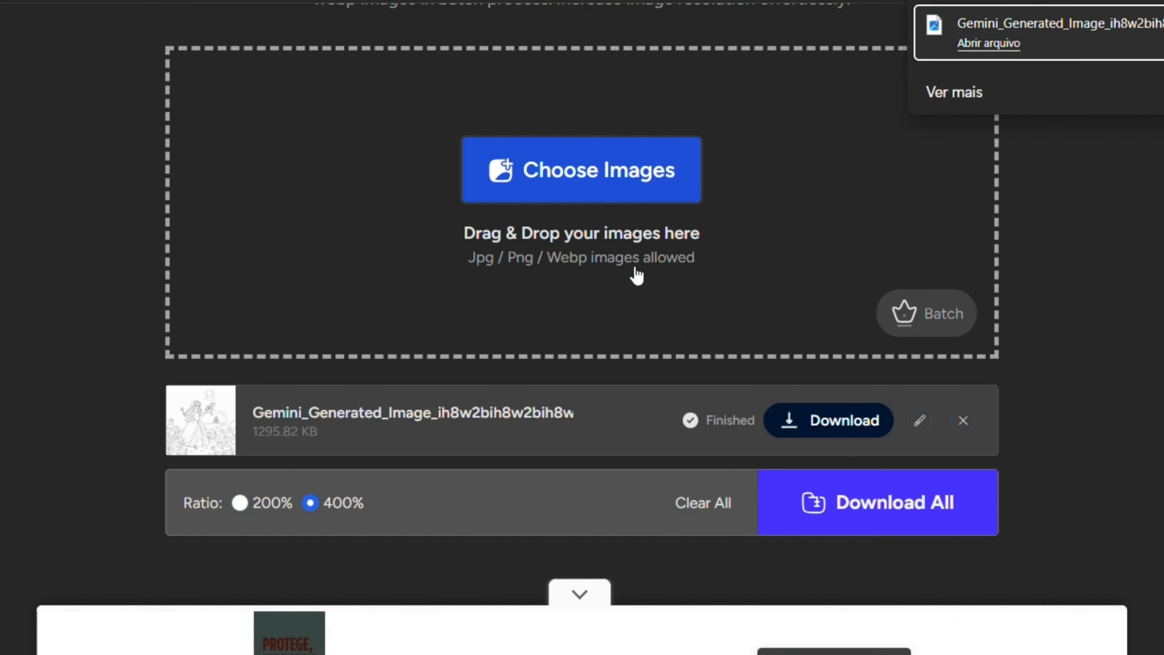
scroll(513, 534, up, 5)
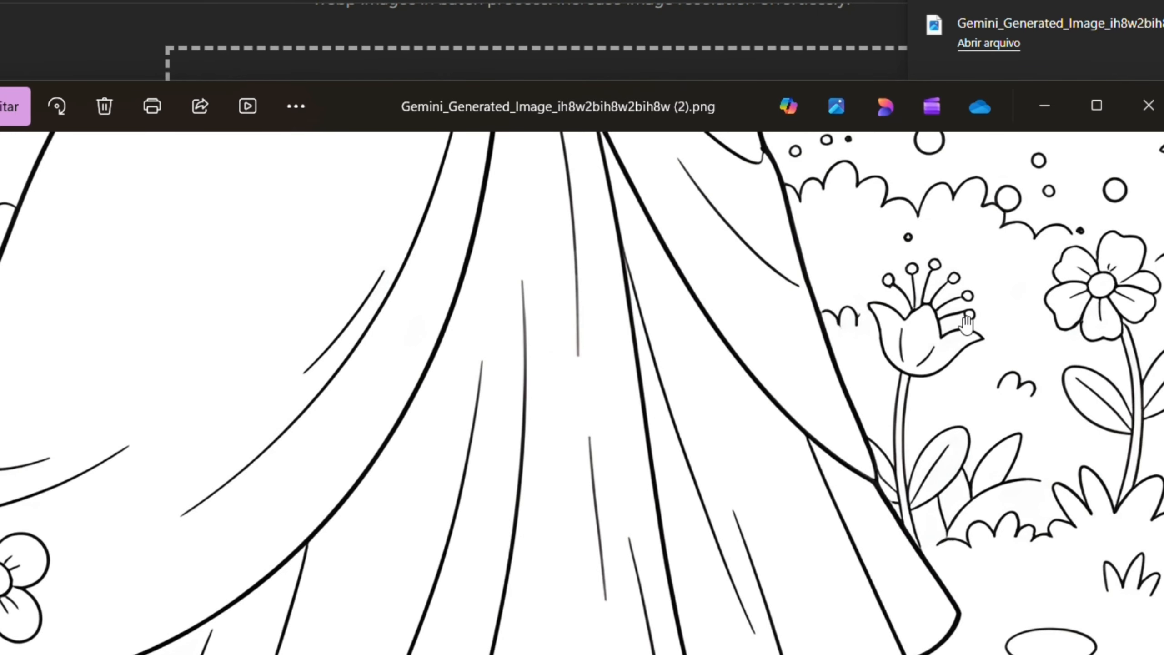
scroll(584, 378, up, 2)
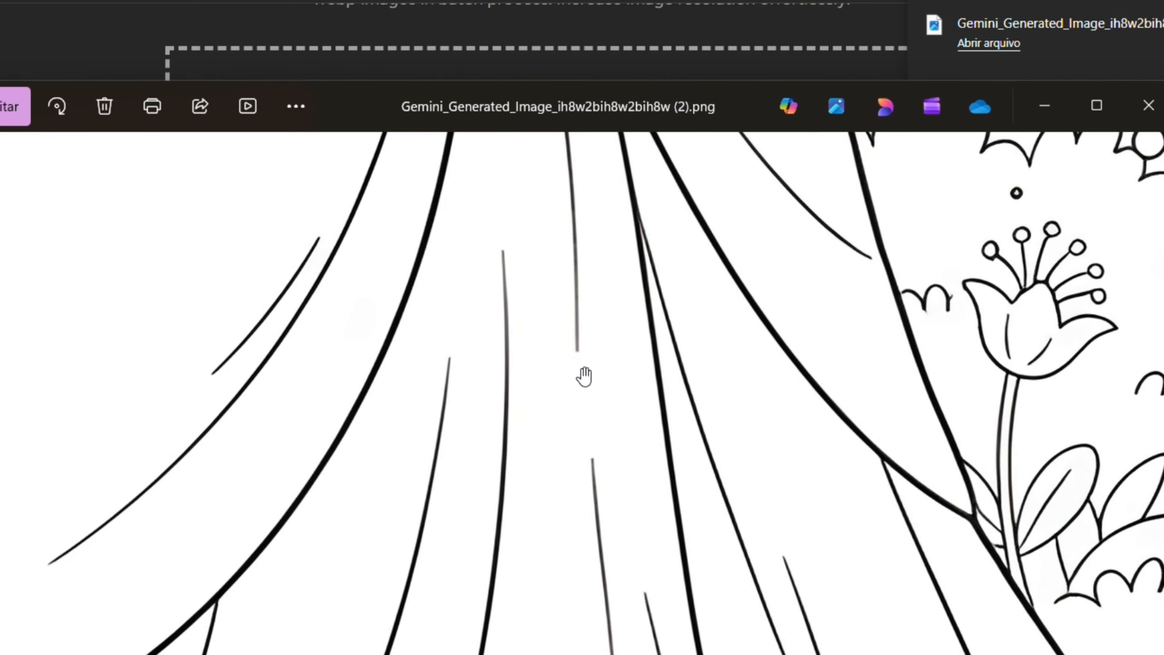
scroll(319, 377, up, 3)
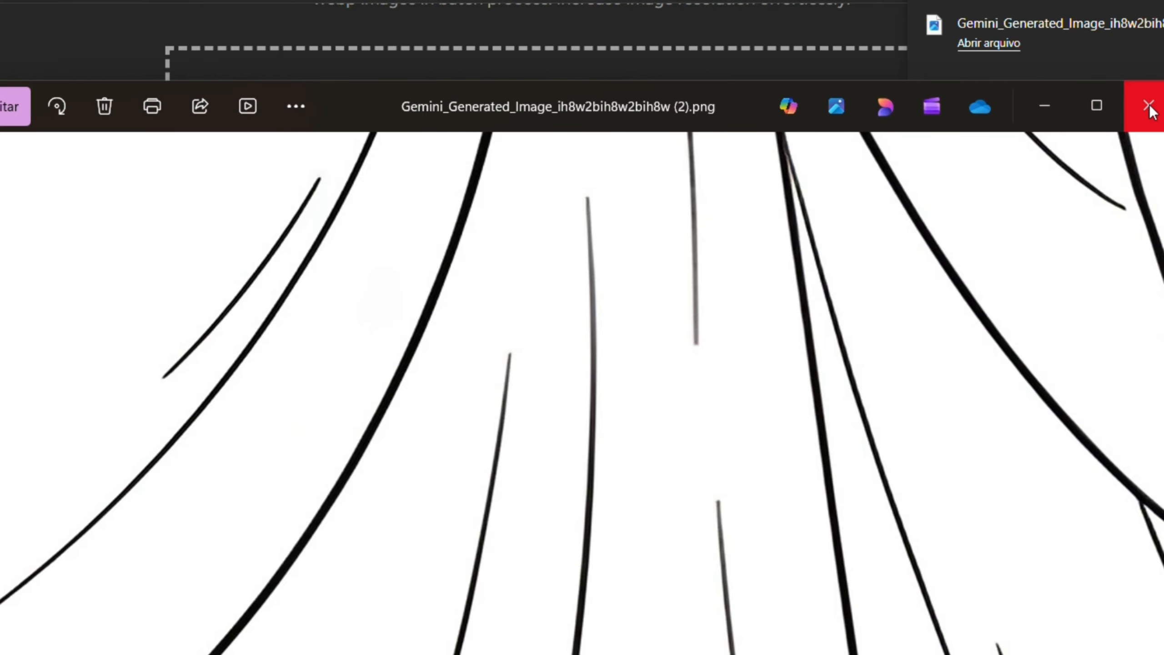
click(1148, 108)
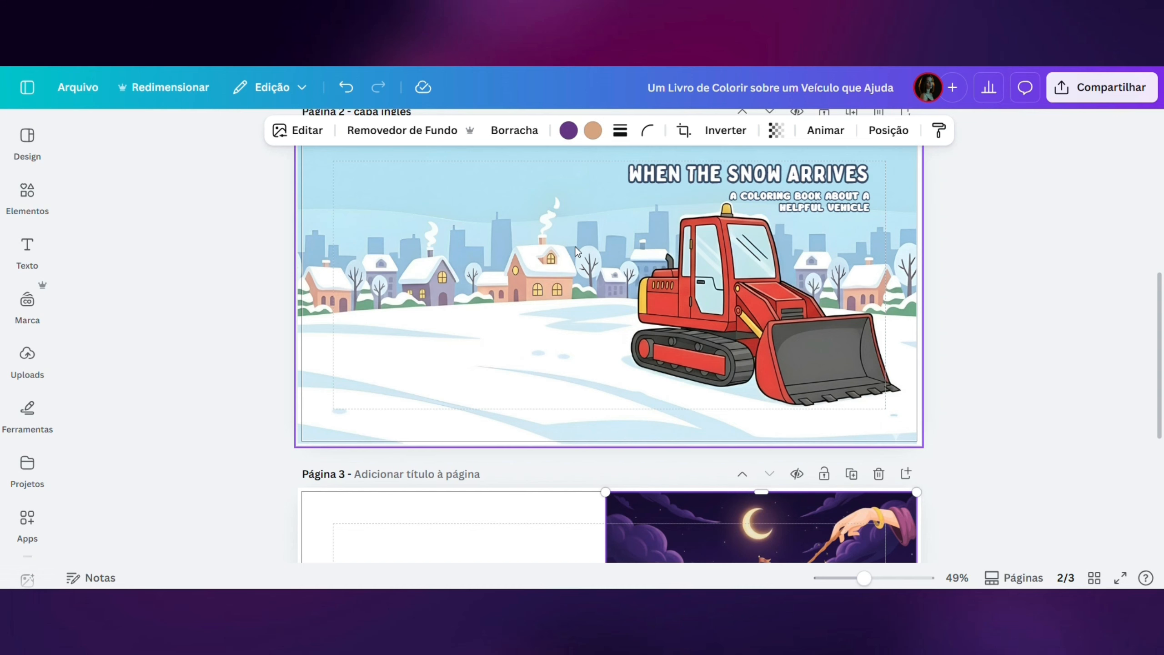
In Canva, compare the full-wrap "capa ingles" cover on page 2 with the "Mundo Mágico" cover on page 3
scroll(576, 251, up, 2)
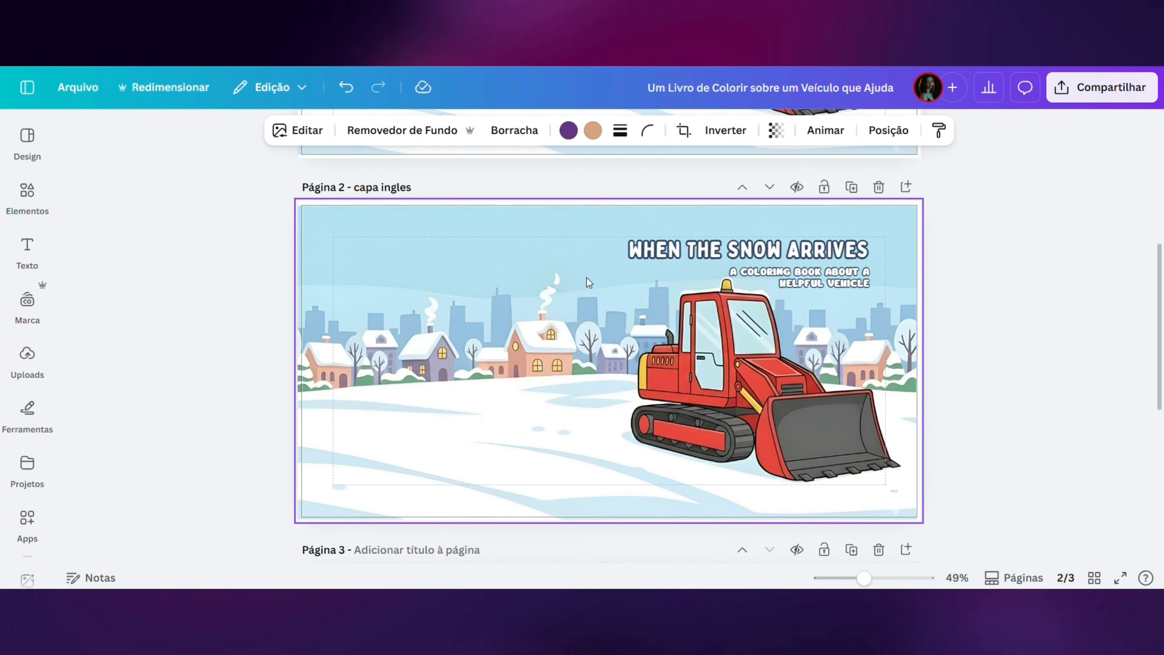
scroll(590, 278, down, 1)
scroll(601, 270, down, 6)
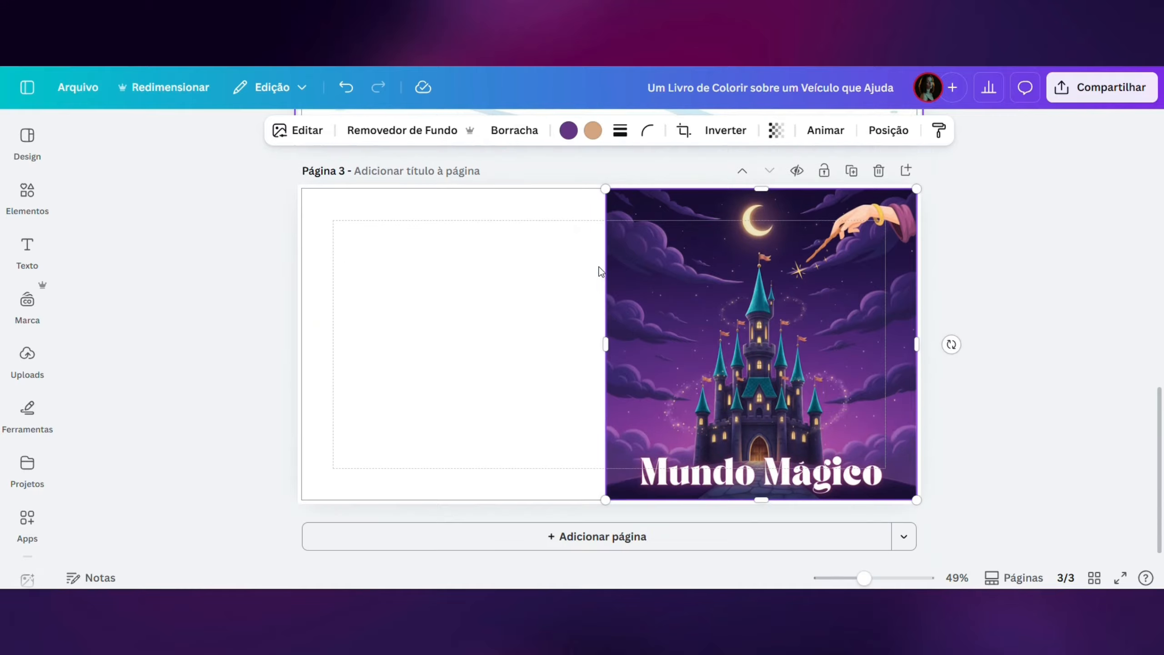
scroll(601, 271, up, 3)
scroll(600, 271, up, 5)
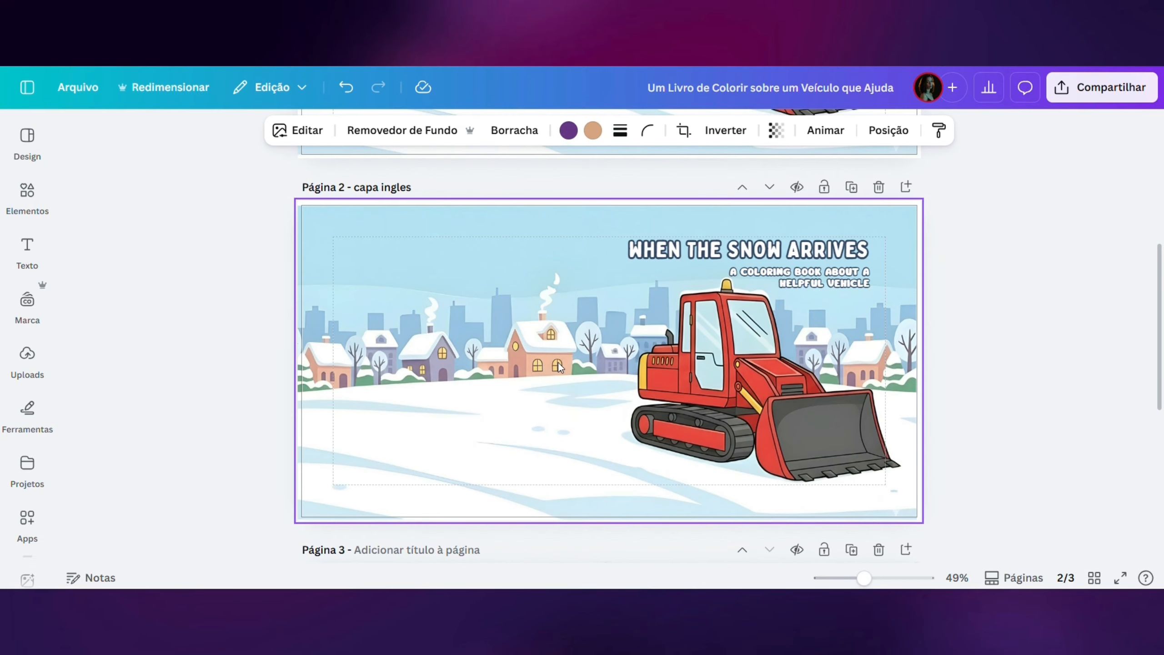
scroll(567, 361, down, 6)
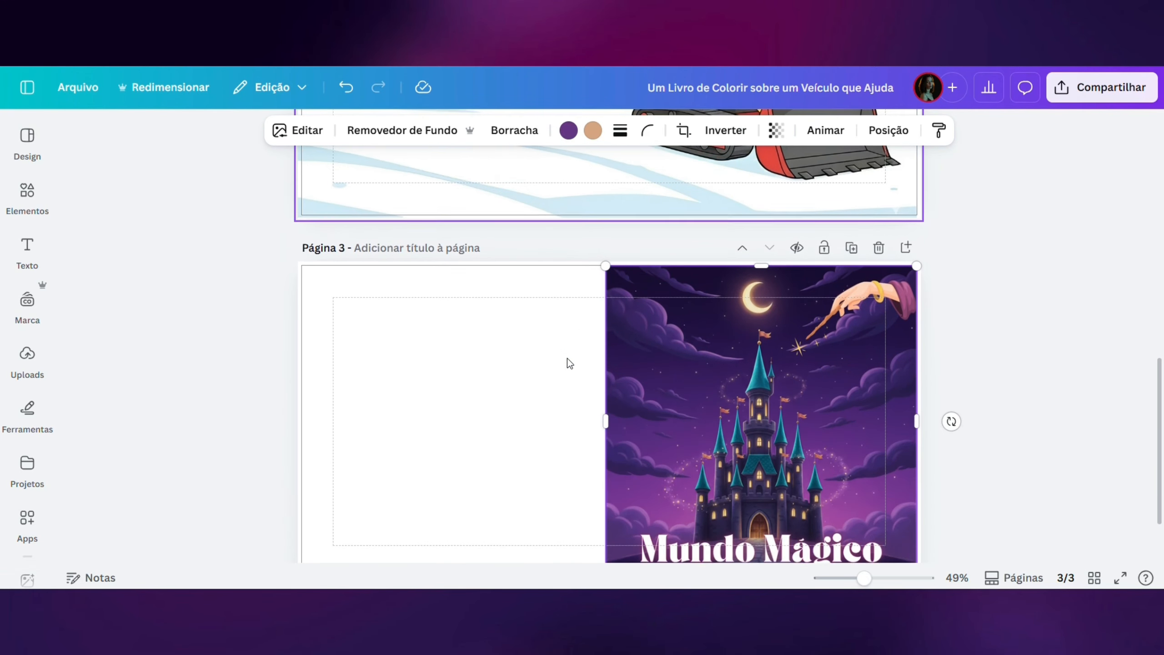
scroll(567, 361, up, 5)
scroll(562, 284, down, 5)
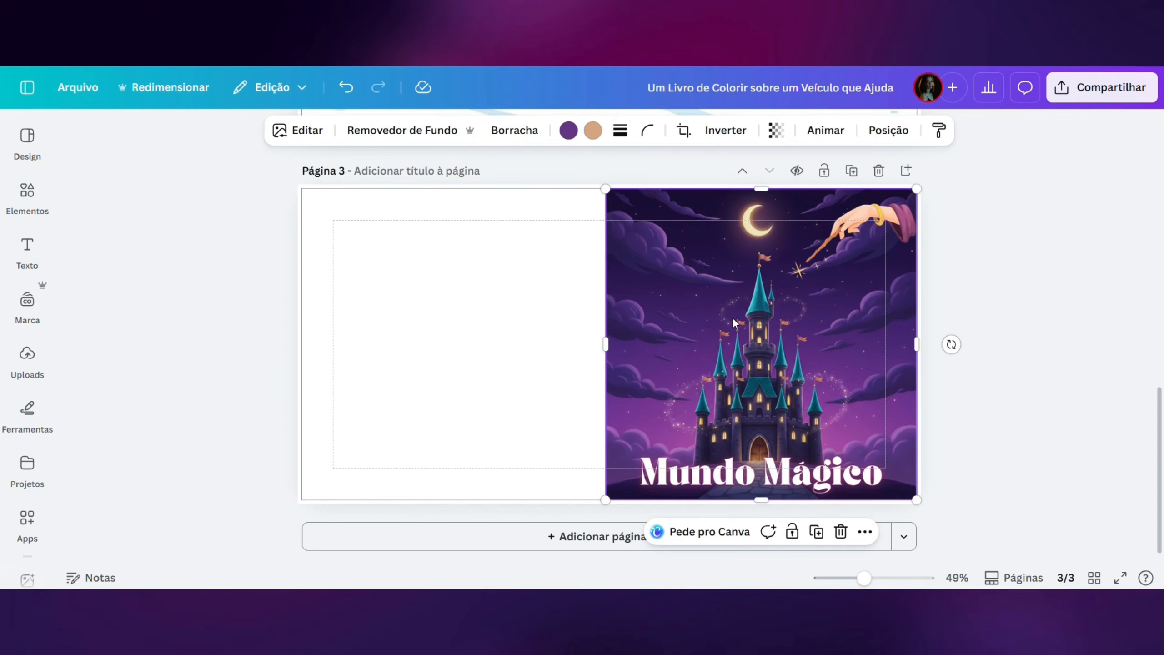
key(Escape)
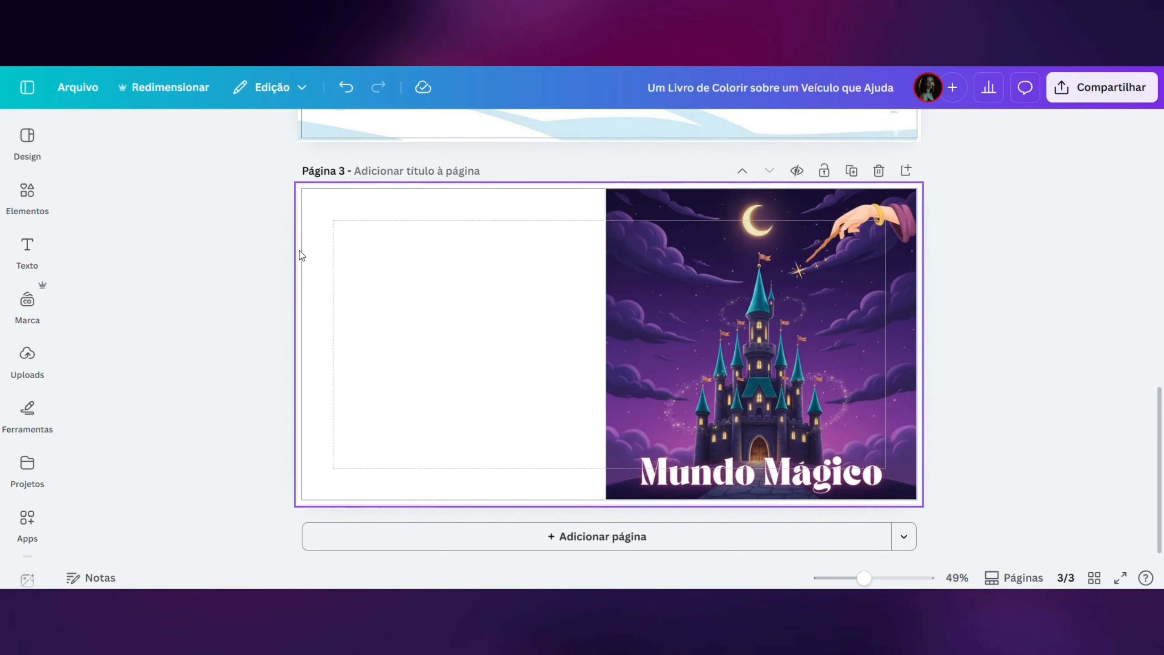
scroll(400, 304, up, 6)
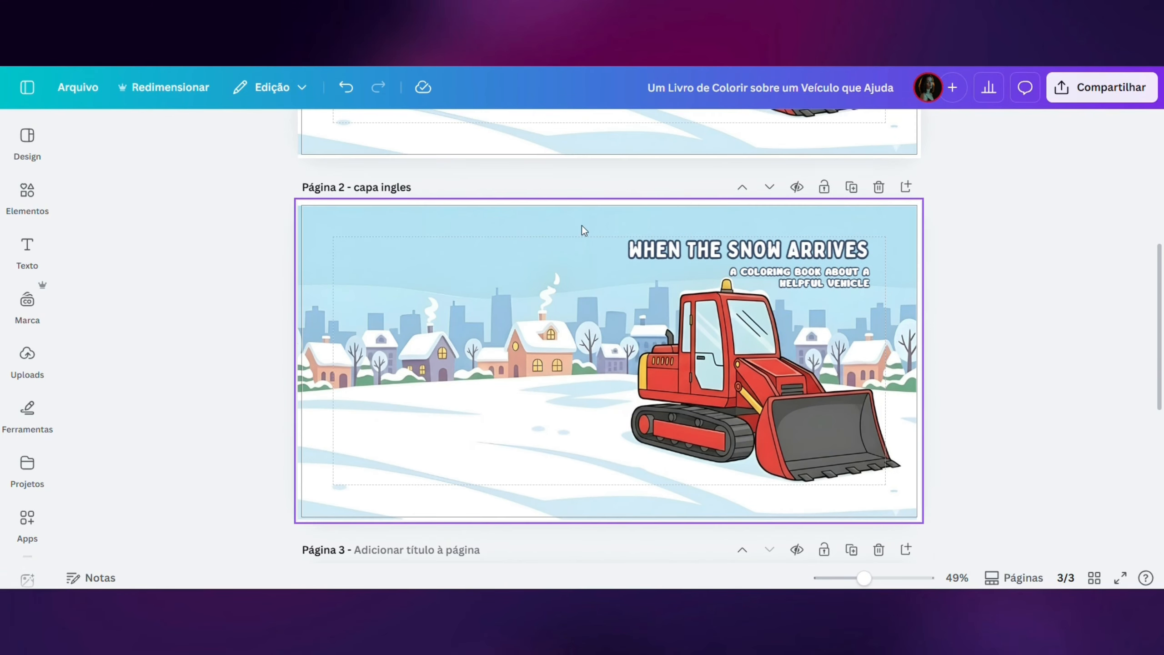
scroll(627, 422, down, 2)
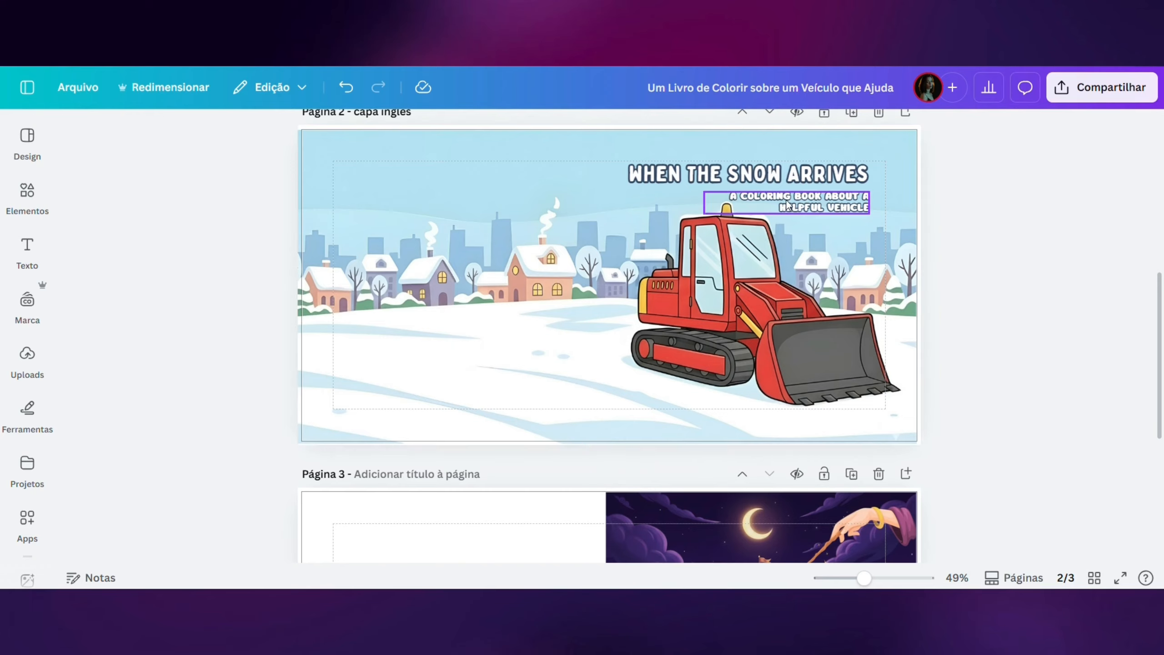
scroll(761, 228, down, 6)
scroll(758, 248, up, 2)
scroll(759, 248, down, 4)
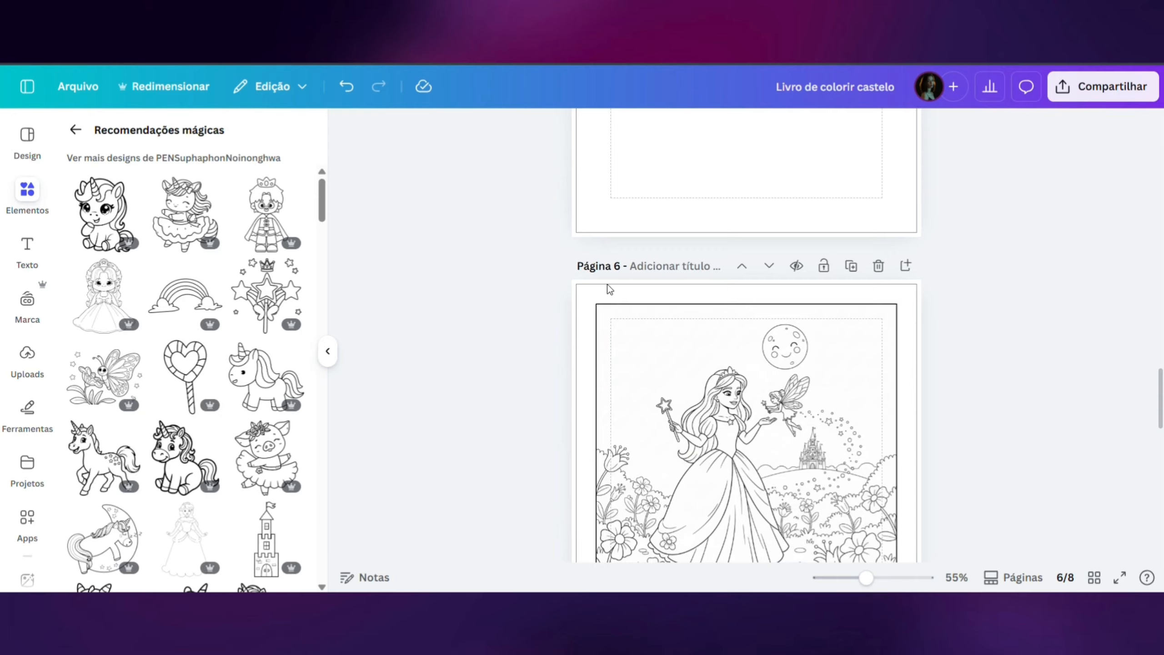
In the "Livro de colorir castelo" design, review the framed princess drawing on page 6 and the blank page before it
click(662, 358)
scroll(664, 353, down, 2)
scroll(666, 350, down, 1)
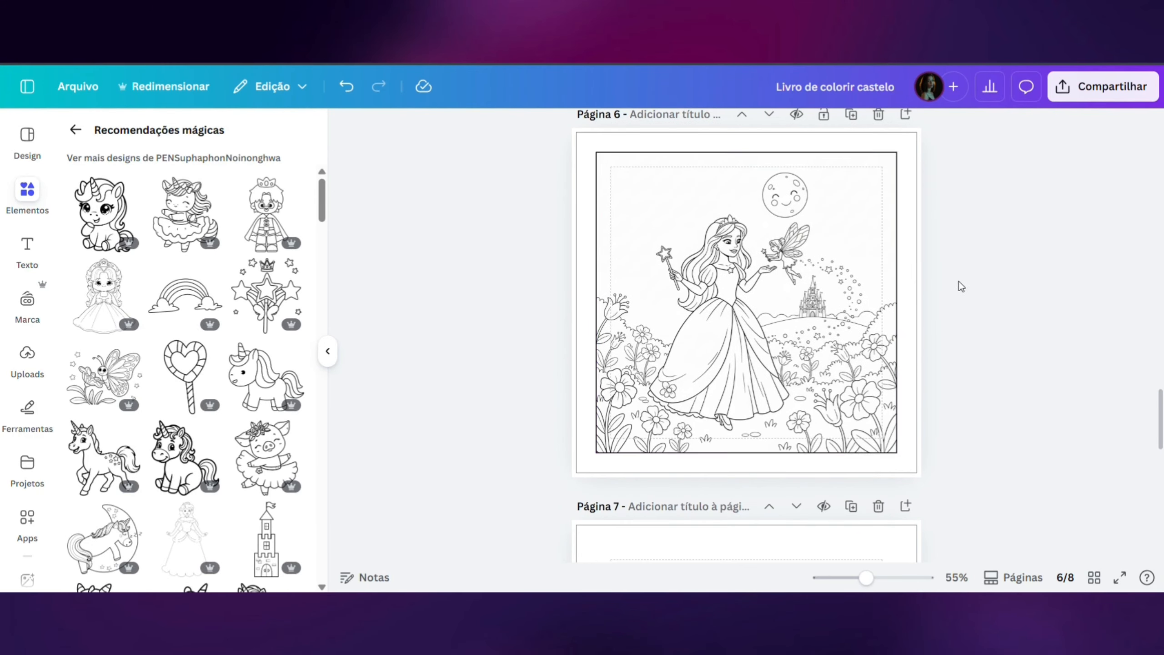
scroll(949, 287, up, 13)
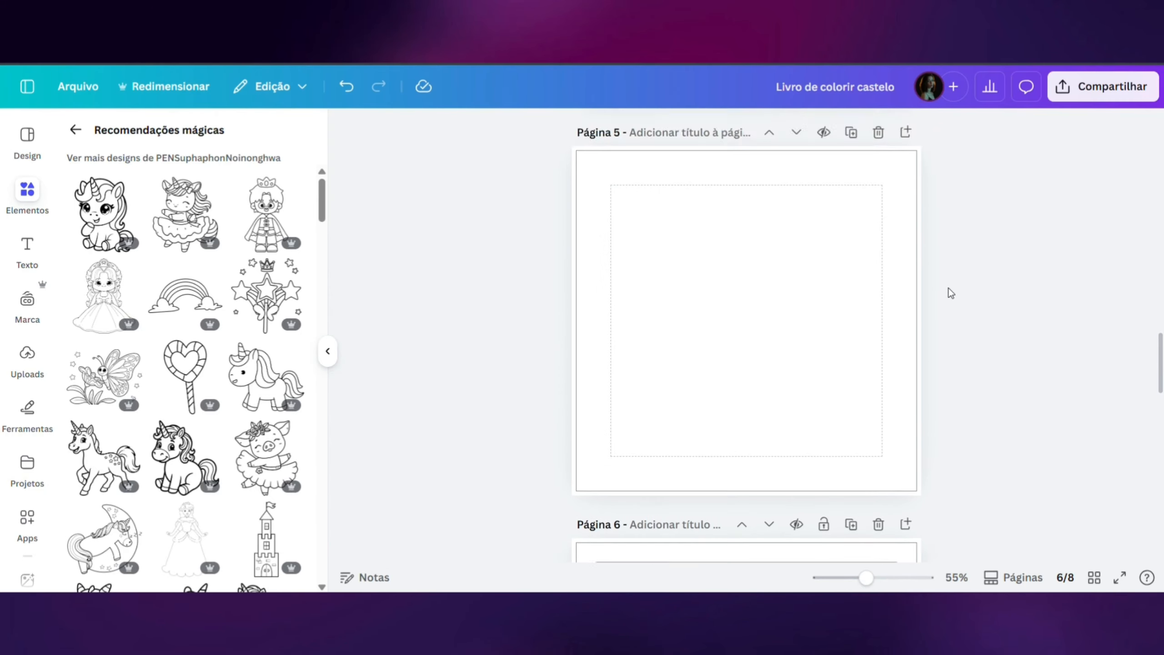
scroll(766, 255, down, 12)
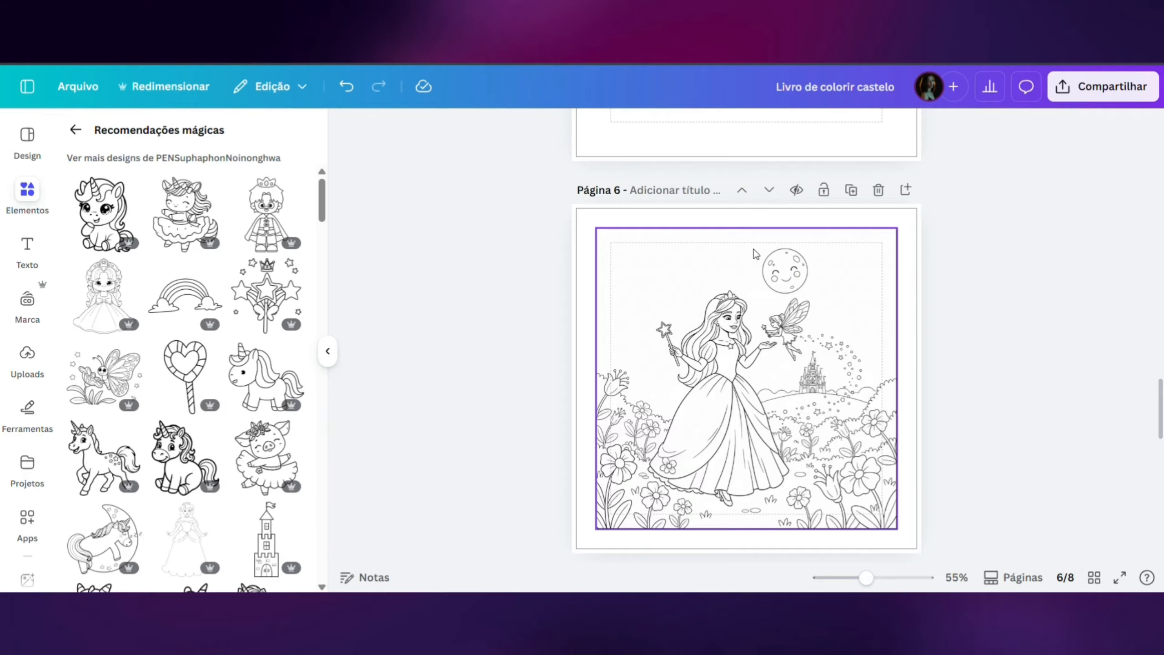
Examine the design's download settings for the "PDF para impressão" format, including the page range and the colour profile choices
click(1092, 94)
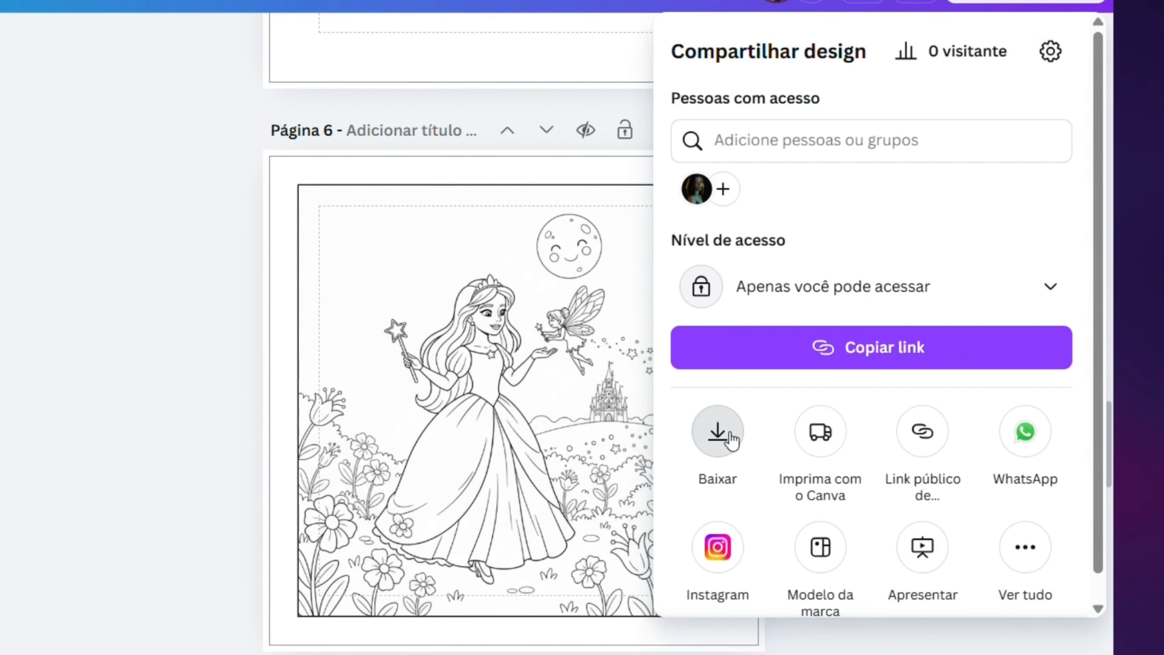
click(888, 400)
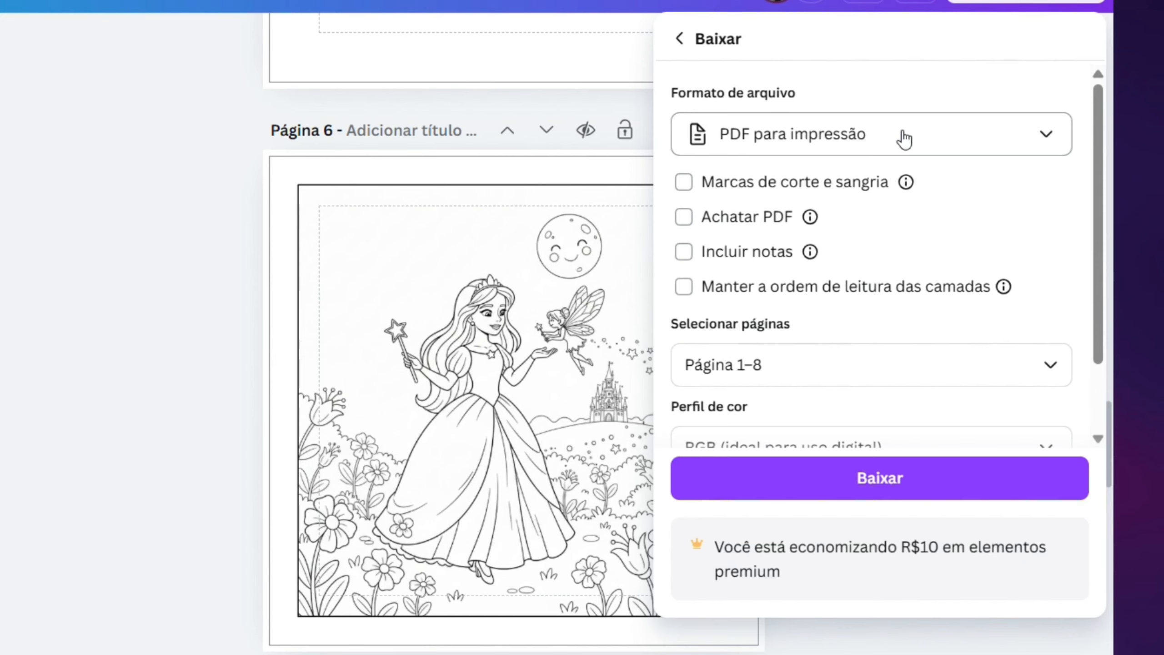
click(904, 139)
click(967, 130)
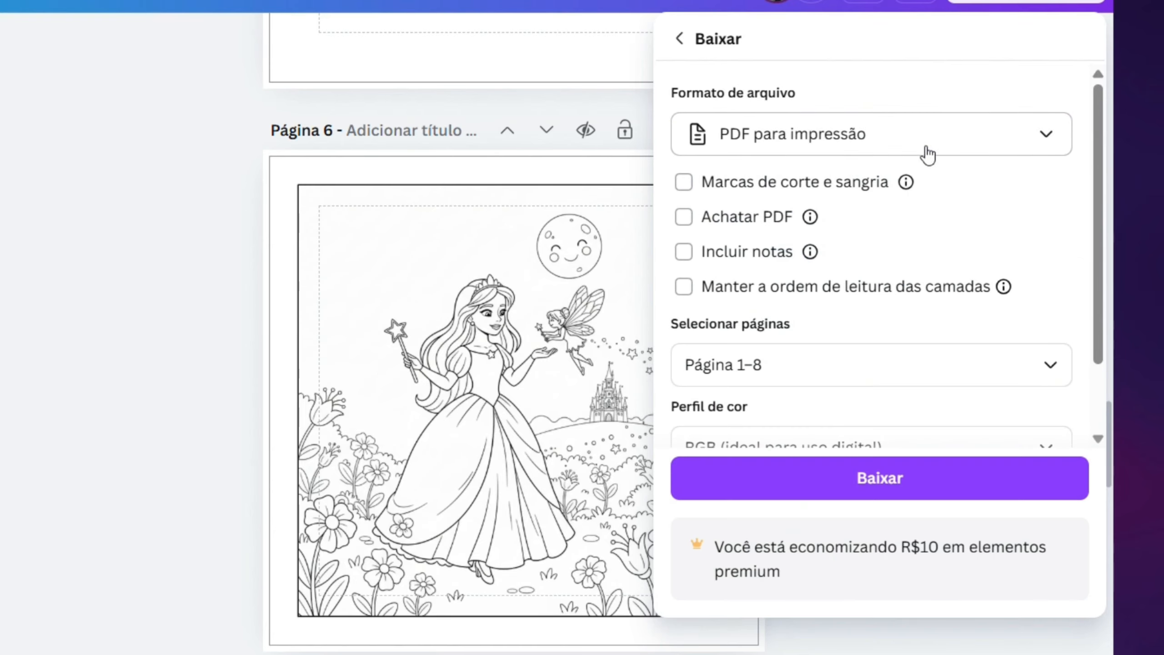
scroll(878, 381, down, 2)
click(875, 367)
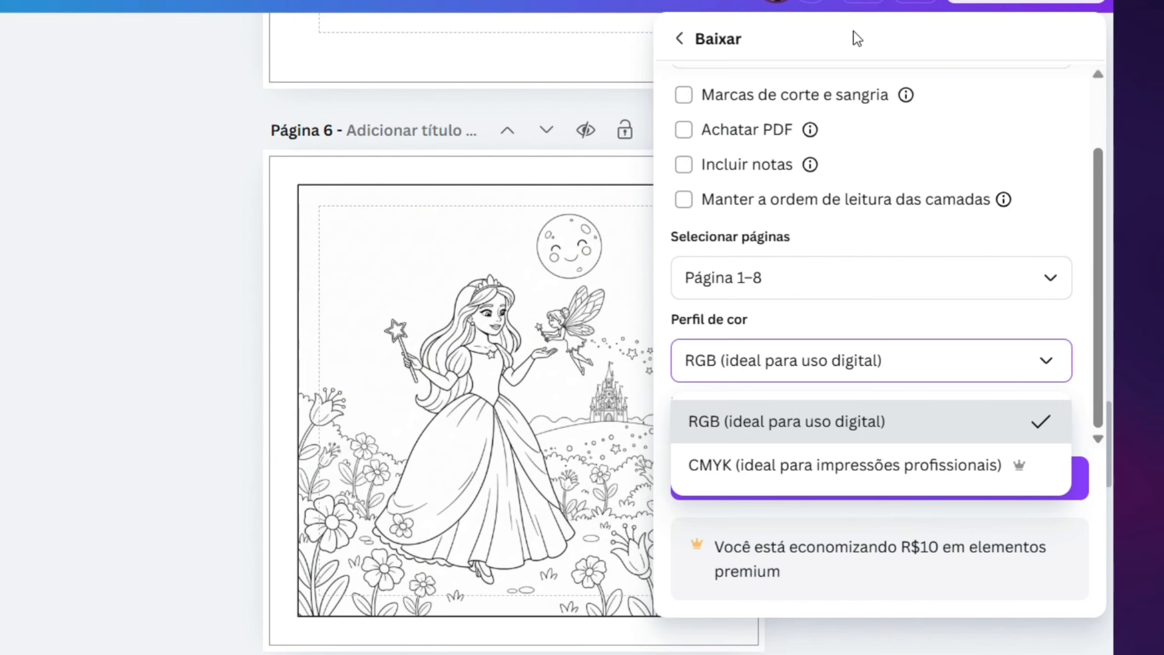
click(845, 39)
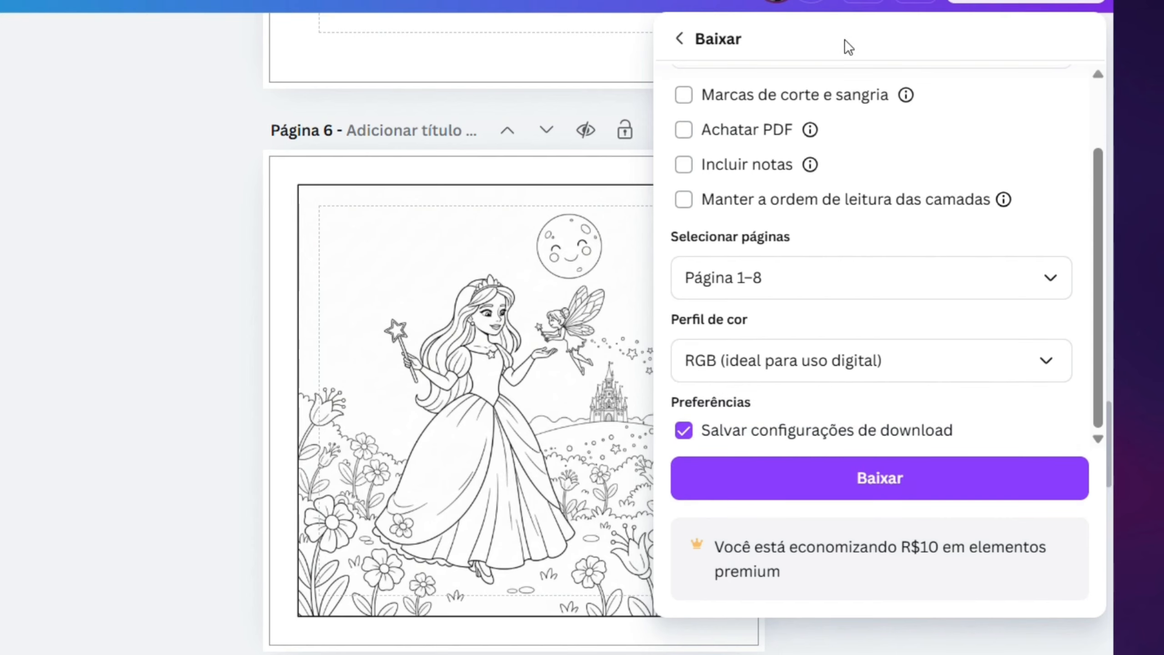
scroll(928, 158, up, 2)
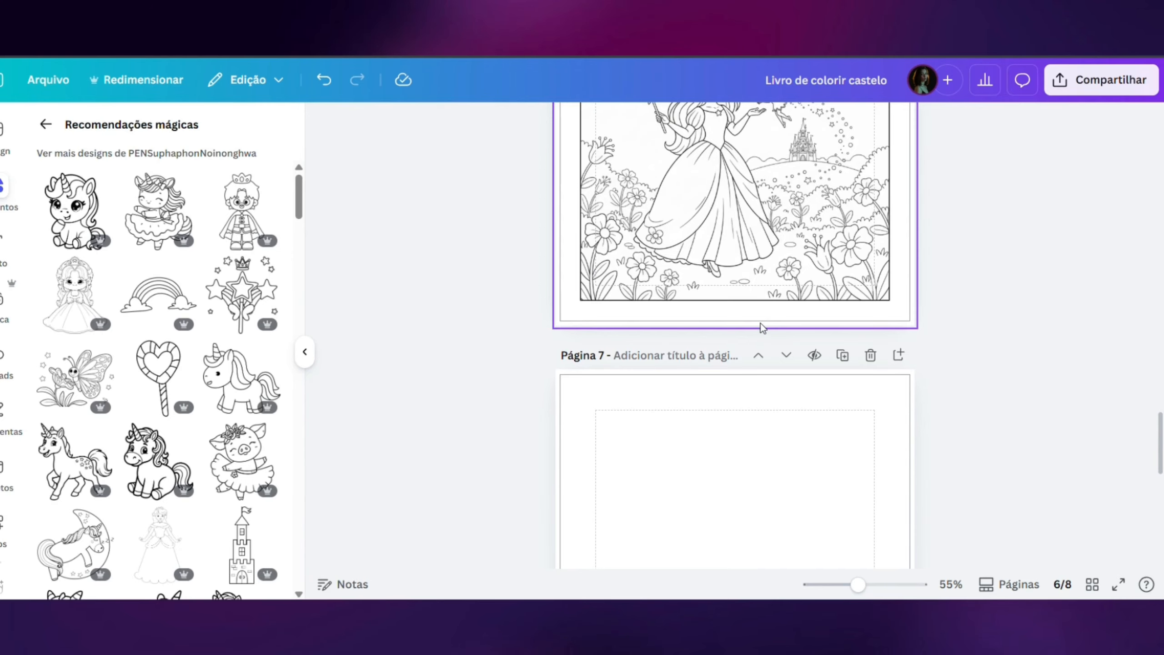
Insert the butterfly-and-flower line drawing from the magic recommendations onto blank page 8
scroll(761, 330, down, 5)
scroll(760, 363, down, 5)
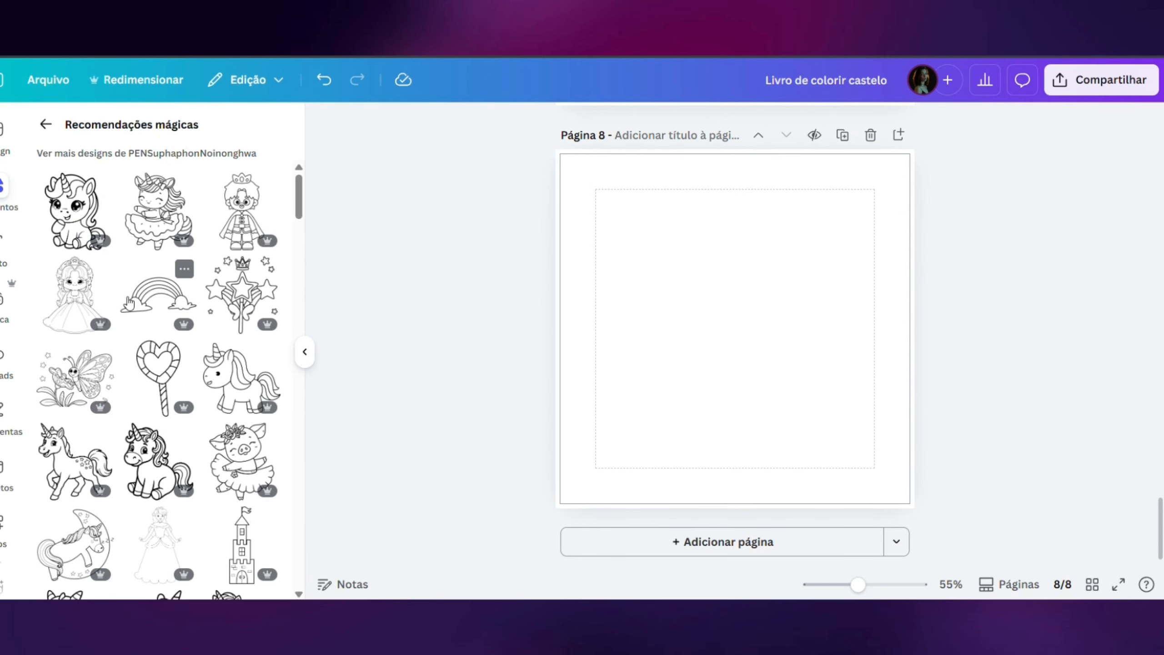
click(74, 377)
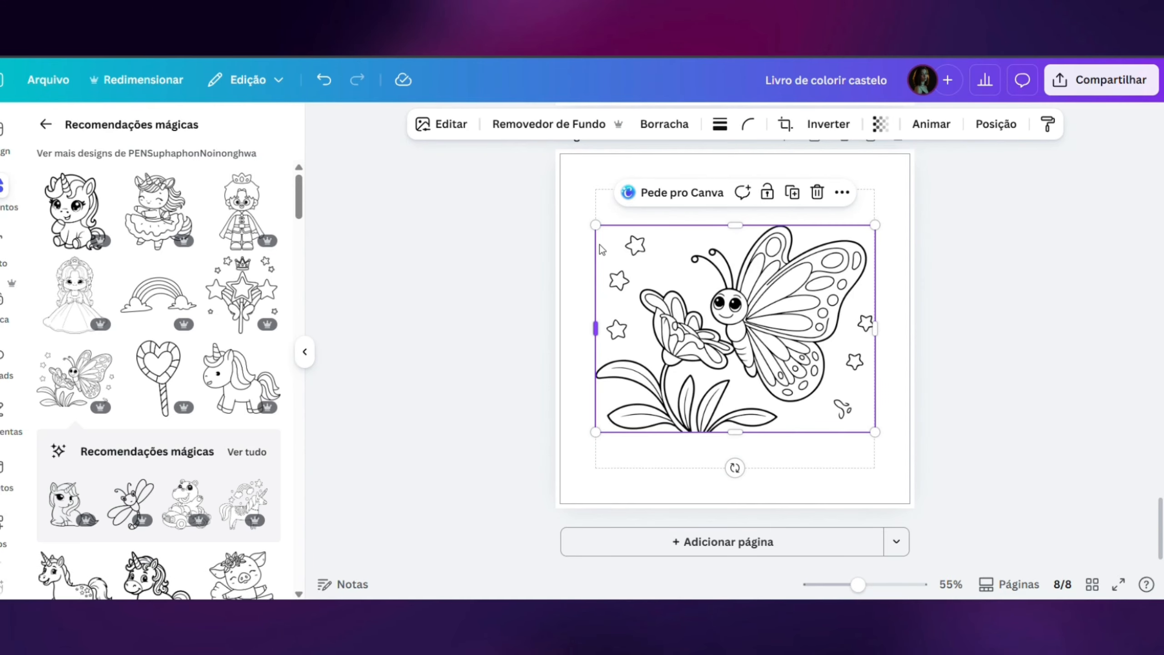
click(989, 321)
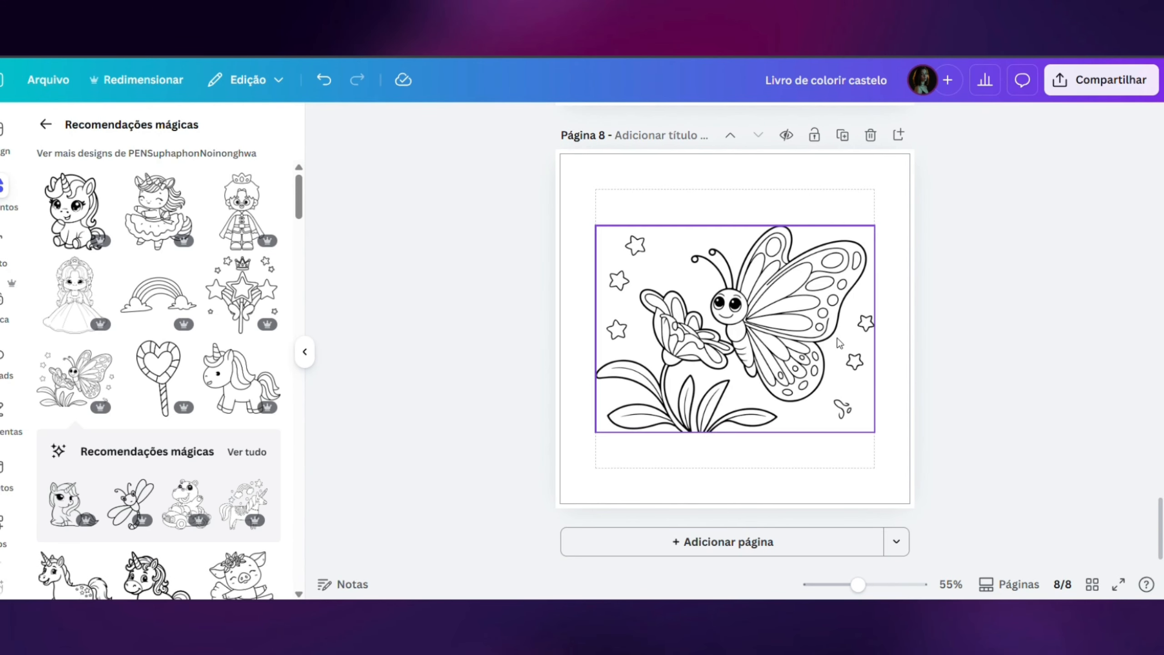
mouse_move(858, 583)
mouse_down()
mouse_move(910, 585)
mouse_move(864, 585)
mouse_up()
scroll(779, 504, down, 1)
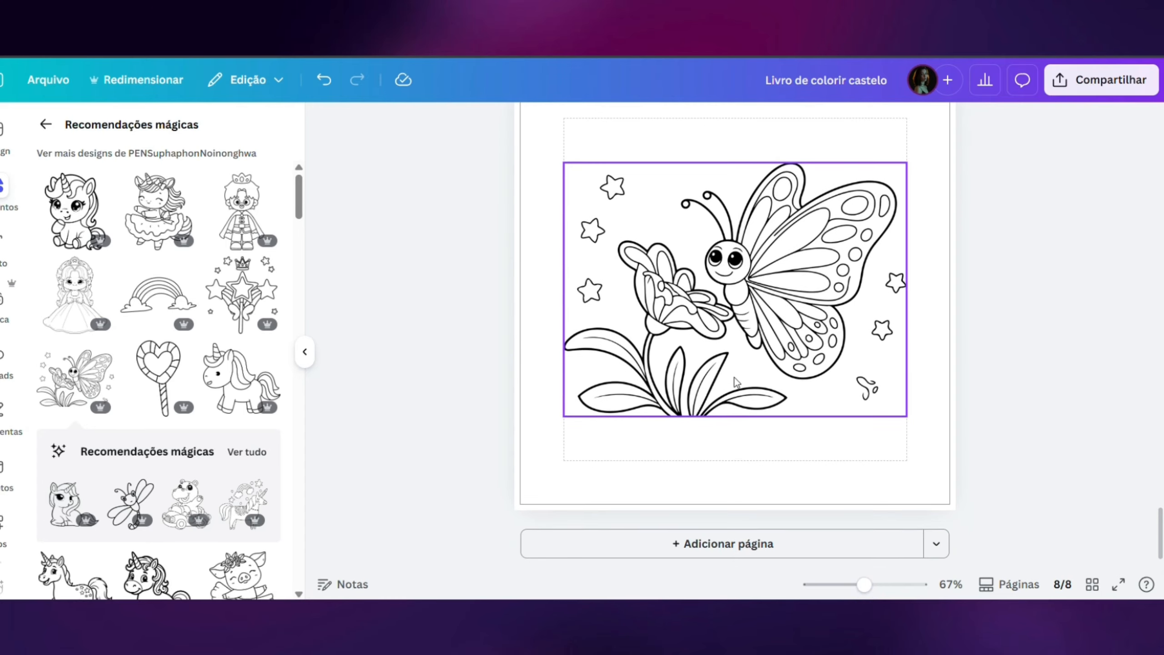
Replace the butterfly-and-flower drawing on page 8 with the single-flag castle line drawing from the magic recommendations
scroll(192, 399, down, 5)
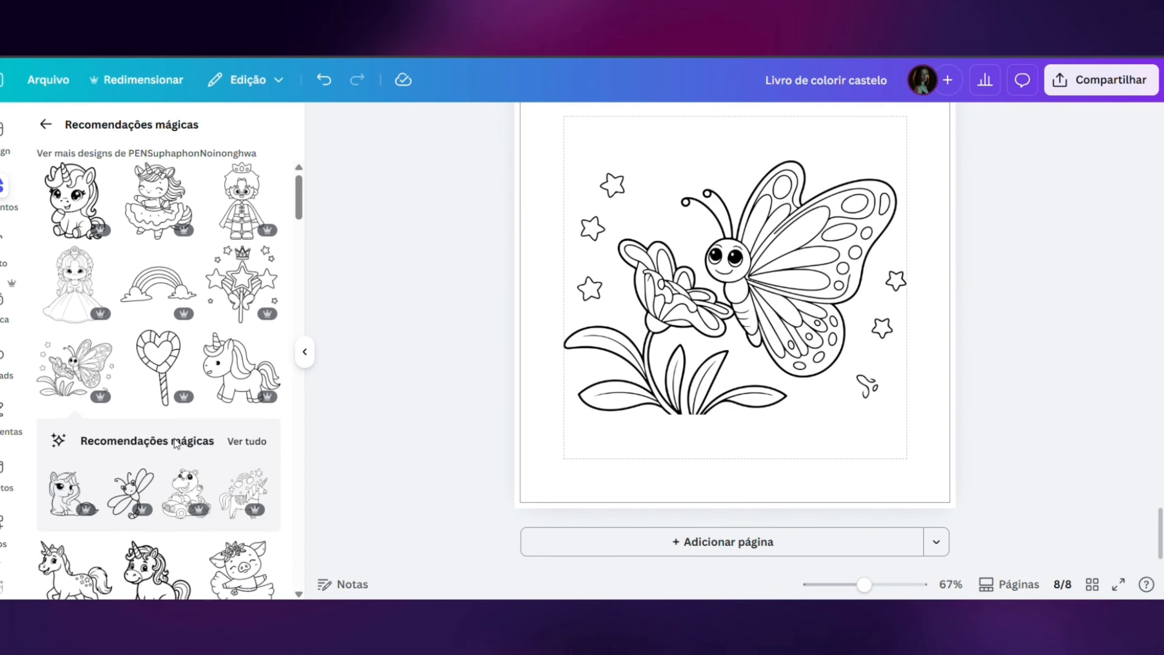
scroll(192, 399, down, 10)
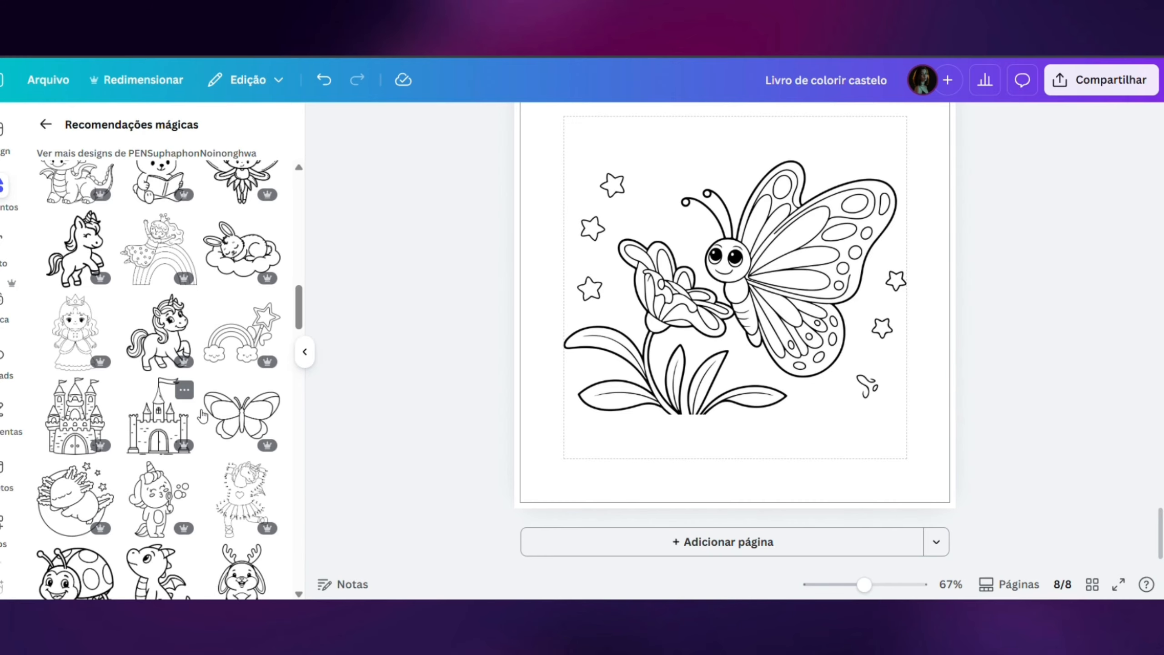
click(655, 333)
key(Delete)
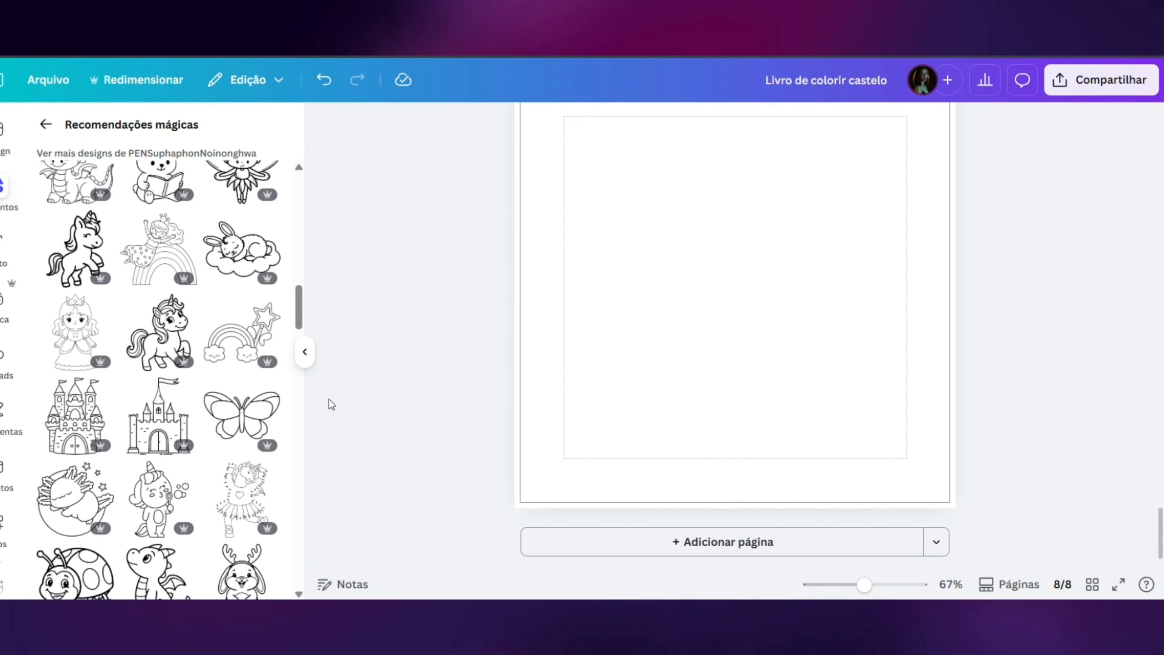
click(158, 435)
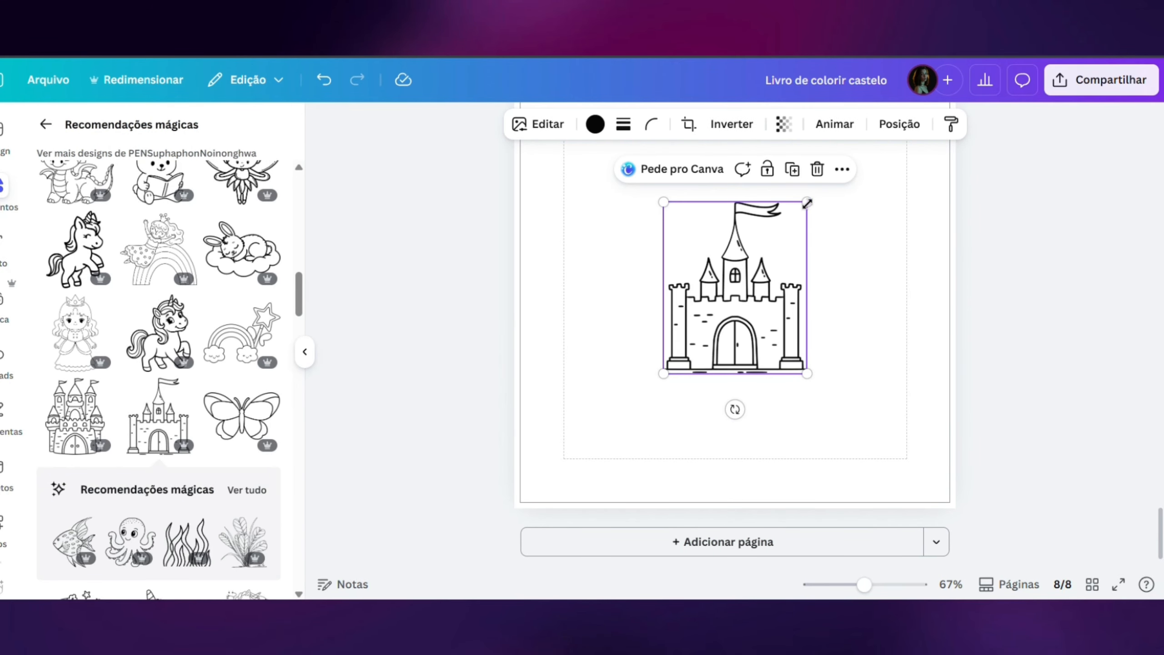
Enlarge the castle drawing on page 8 to nearly fill the margin guides and centre it horizontally on the page
drag(807, 202, 857, 145)
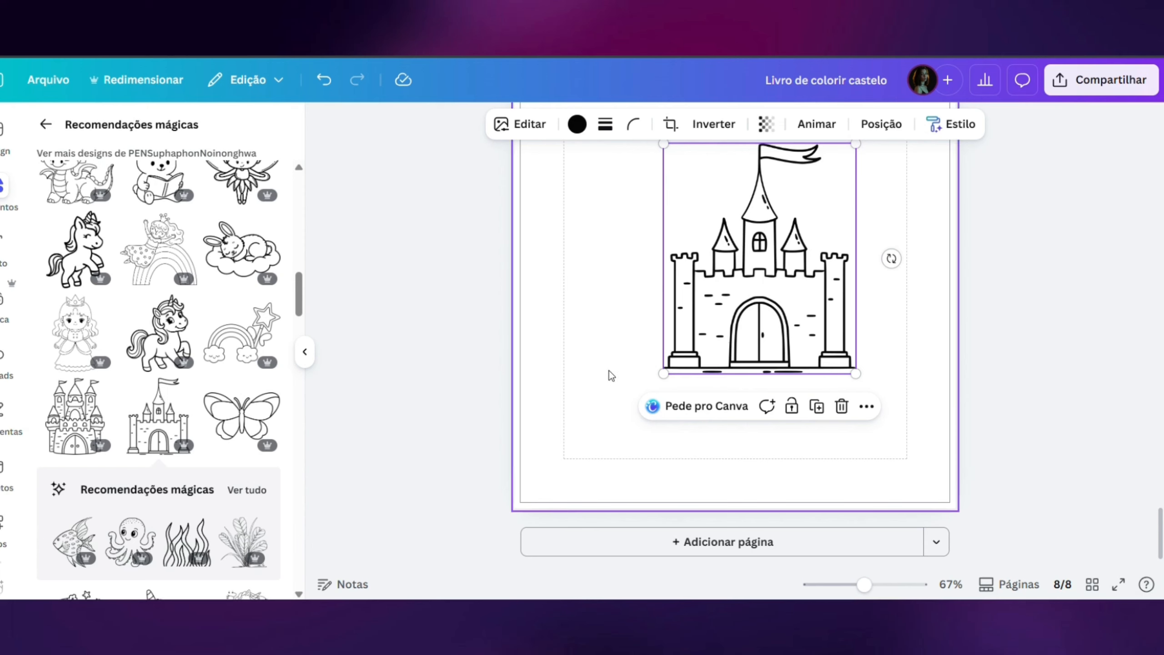
drag(663, 373, 591, 460)
scroll(860, 300, up, 3)
drag(860, 301, 877, 271)
scroll(775, 327, down, 5)
click(918, 335)
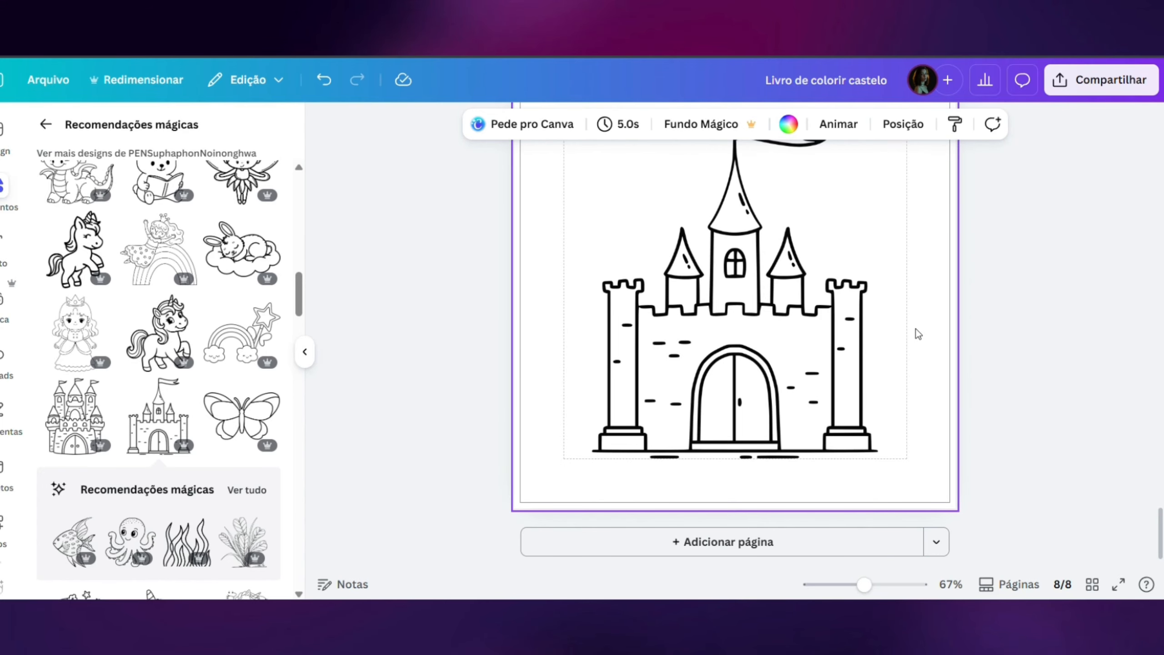
scroll(701, 365, up, 3)
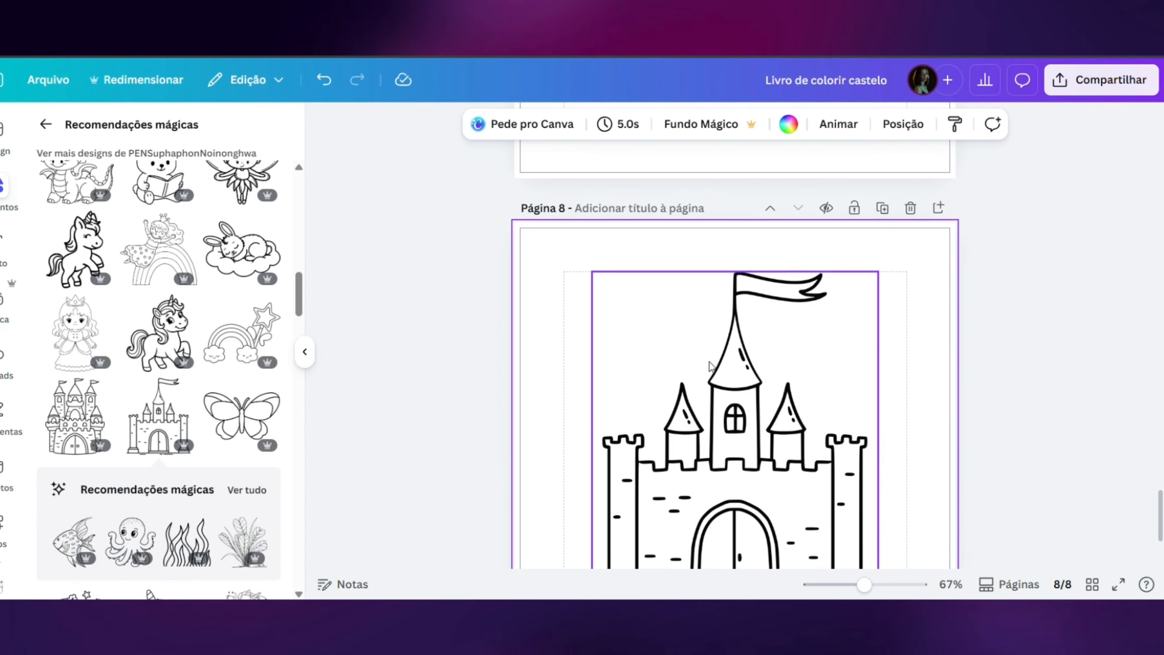
scroll(709, 366, down, 3)
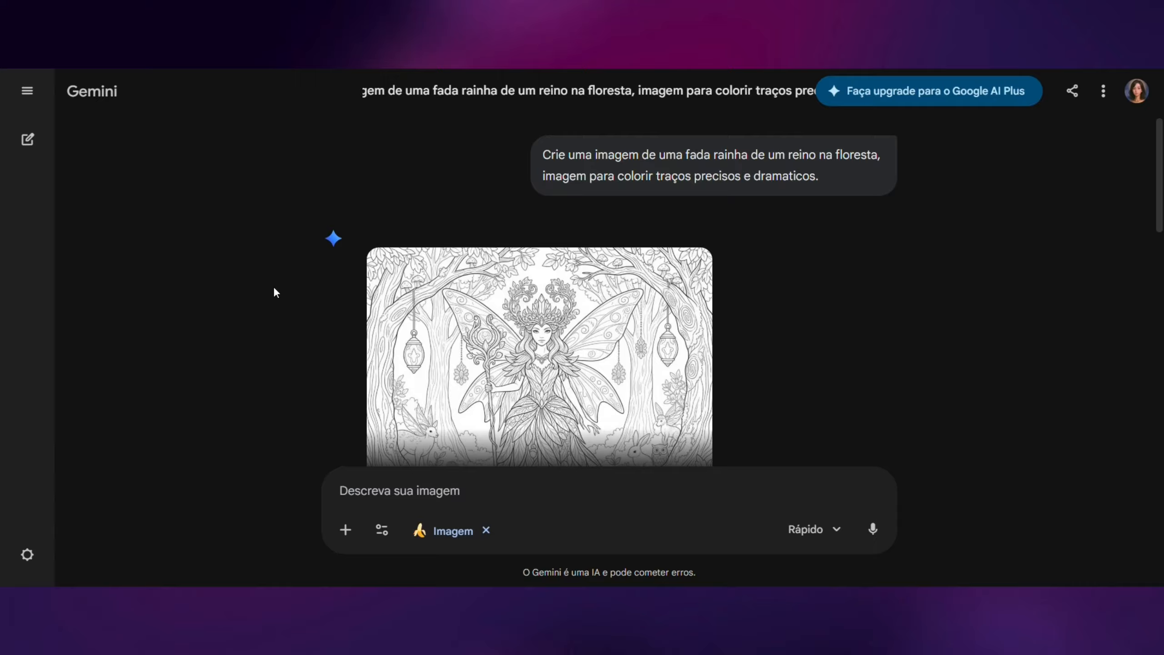
Switch to Gemini and examine the fairy queen colouring image at full size together with the prompt that requested it
mouse_move(468, 290)
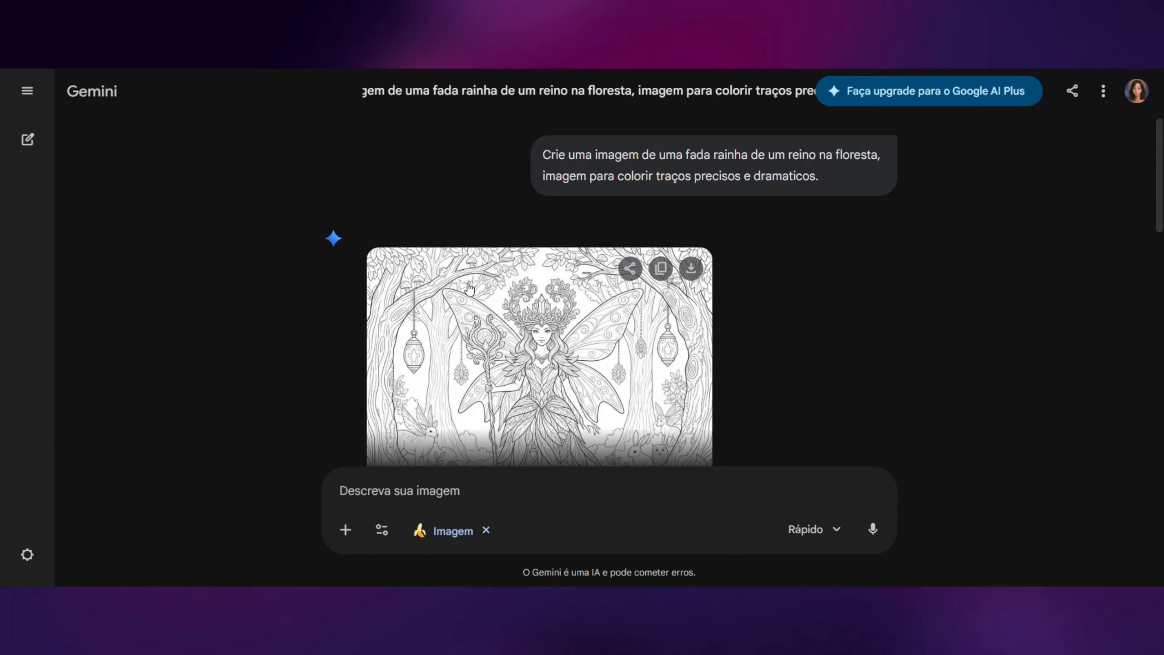
scroll(520, 330, down, 3)
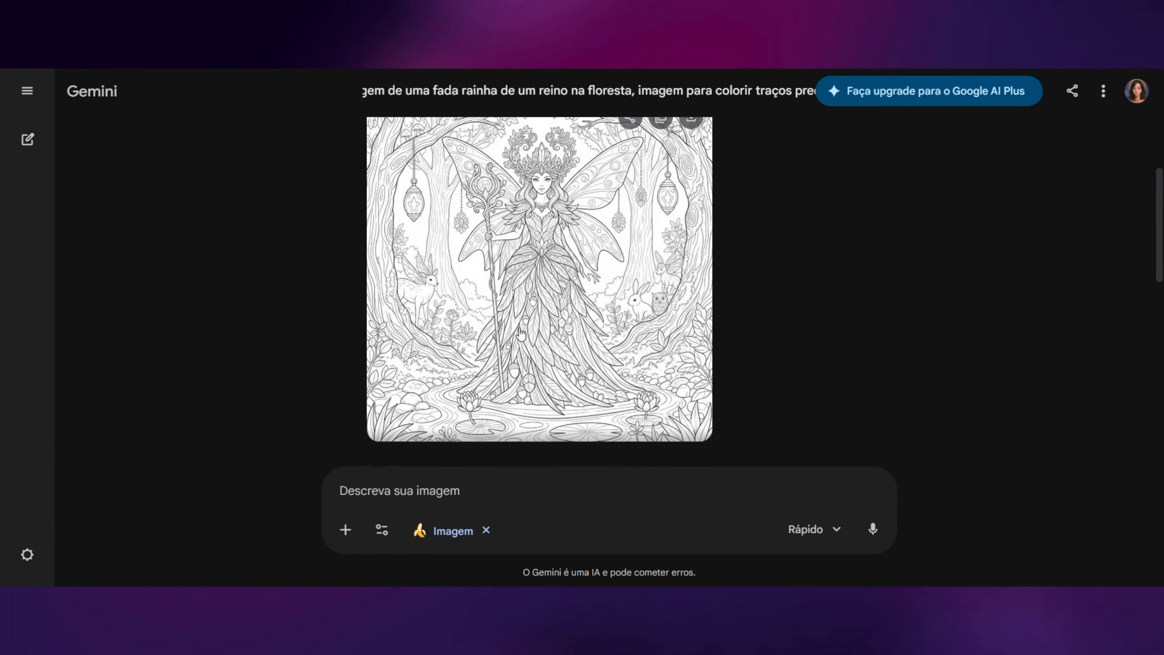
scroll(520, 333, up, 3)
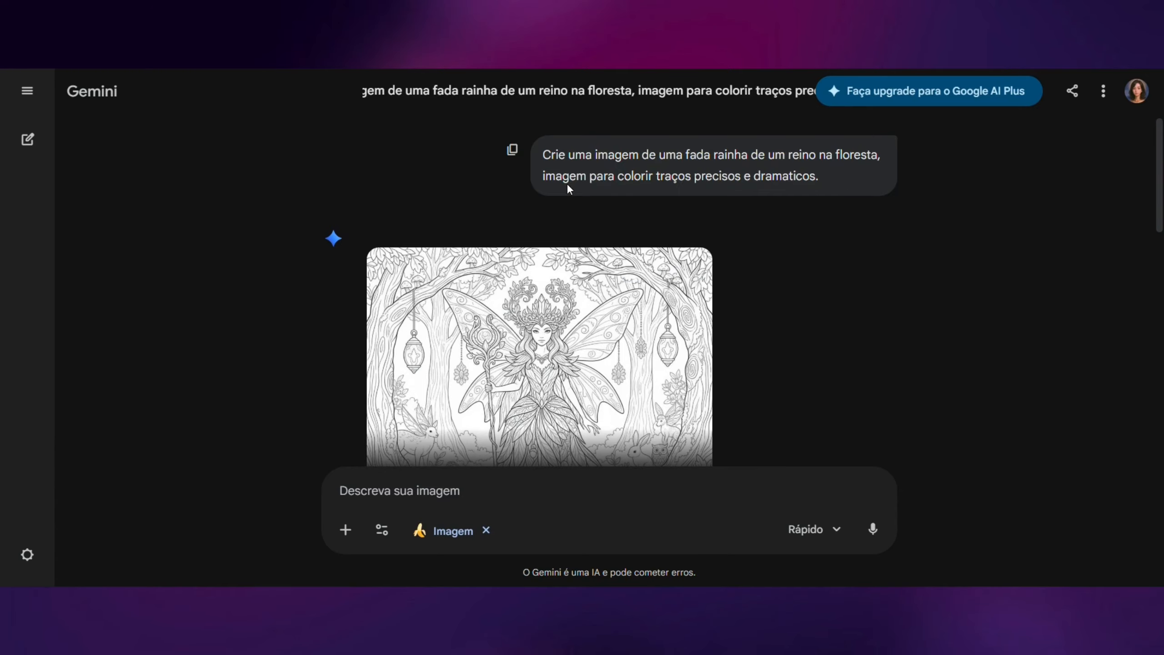
scroll(513, 326, down, 2)
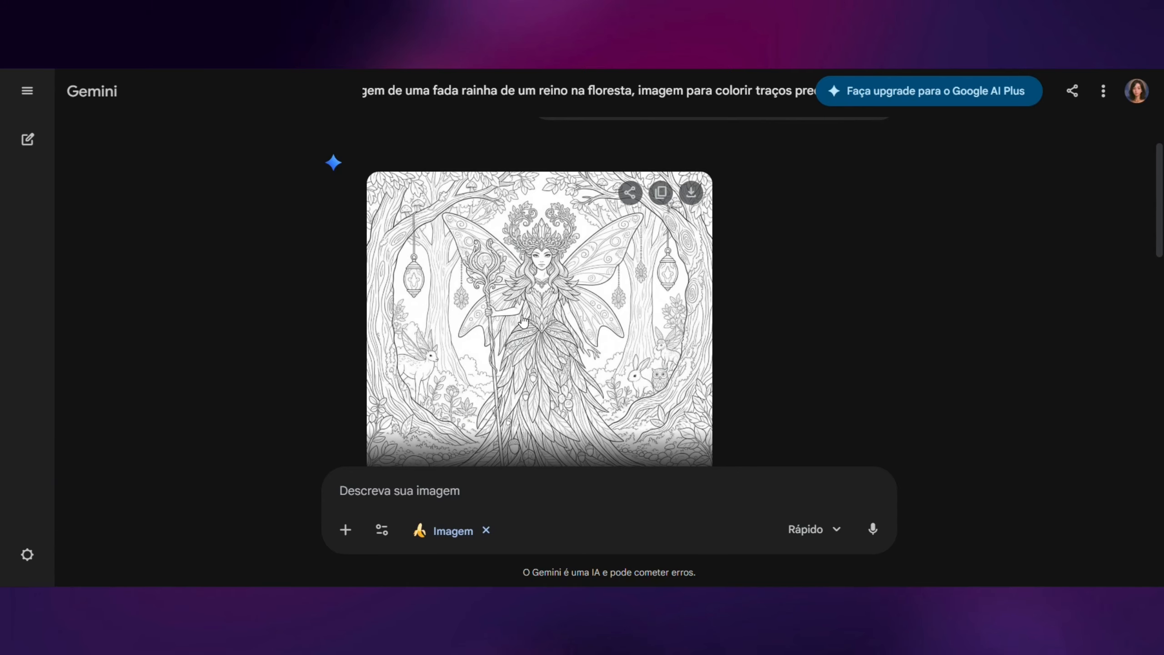
click(579, 292)
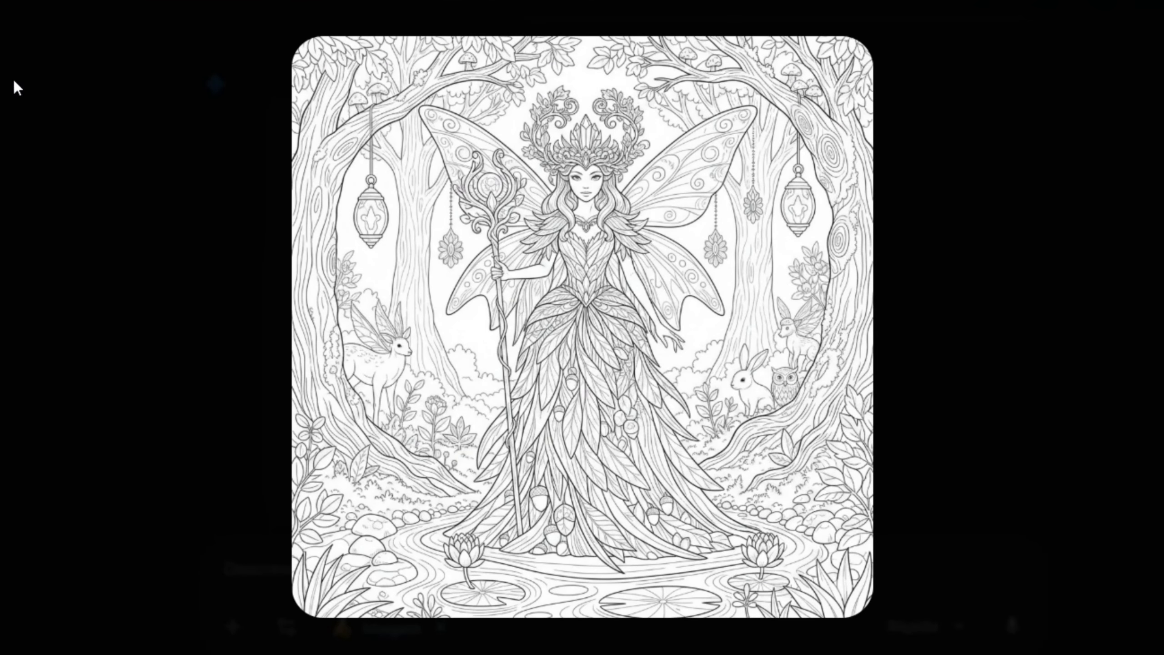
key(Escape)
mouse_move(634, 364)
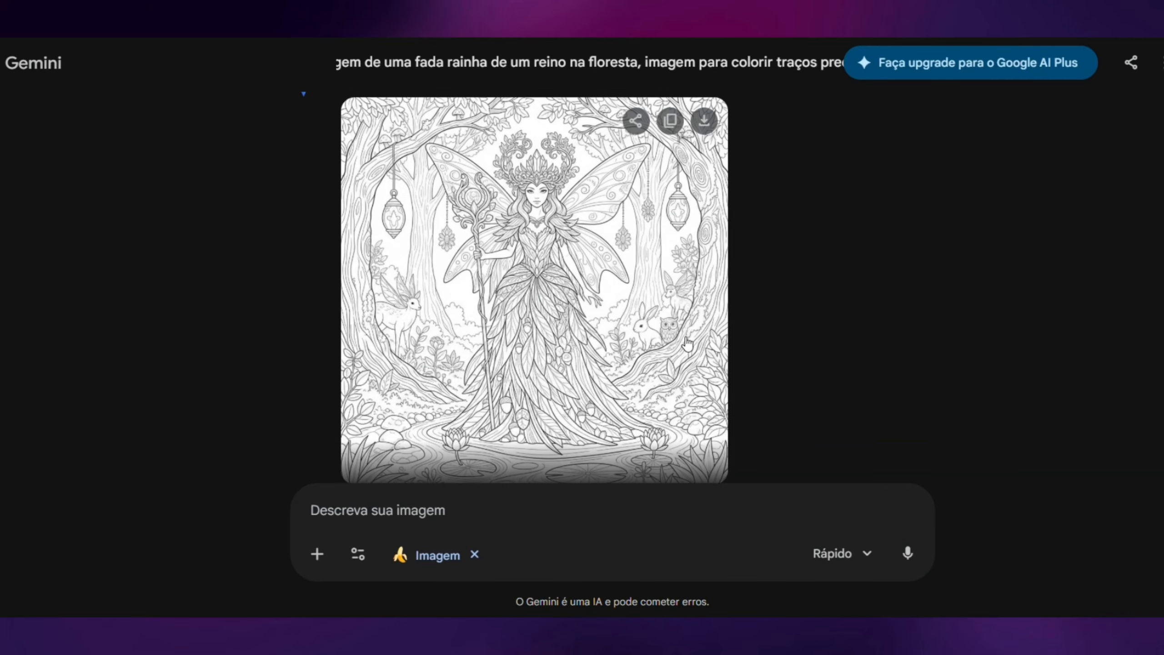
scroll(633, 364, up, 3)
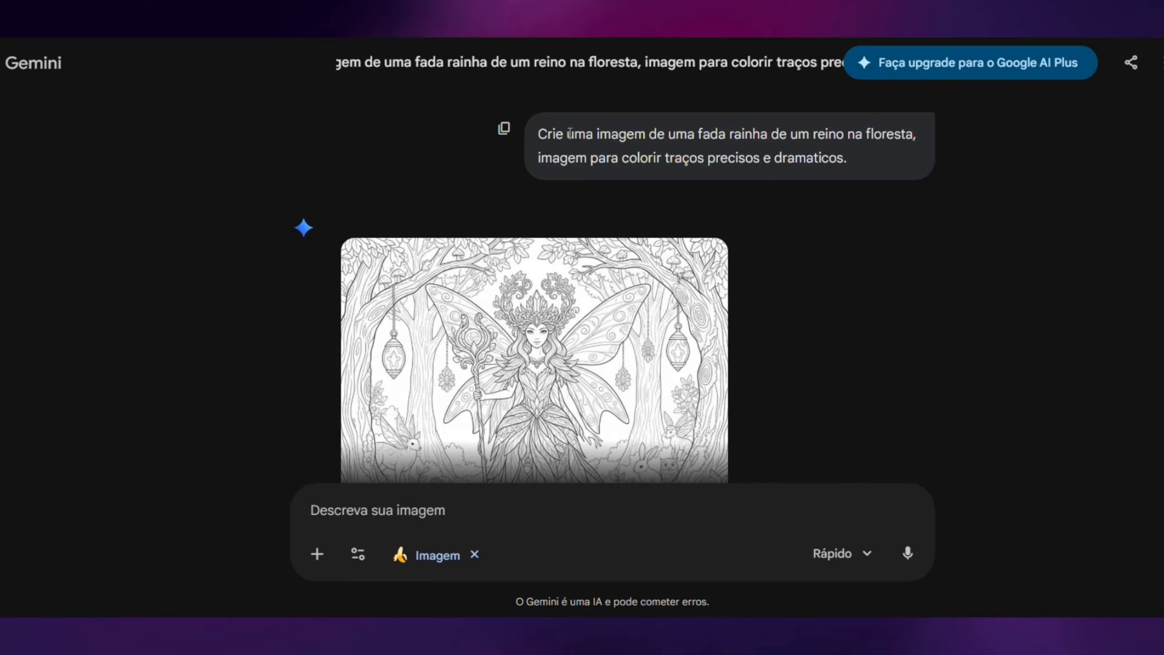
click(555, 329)
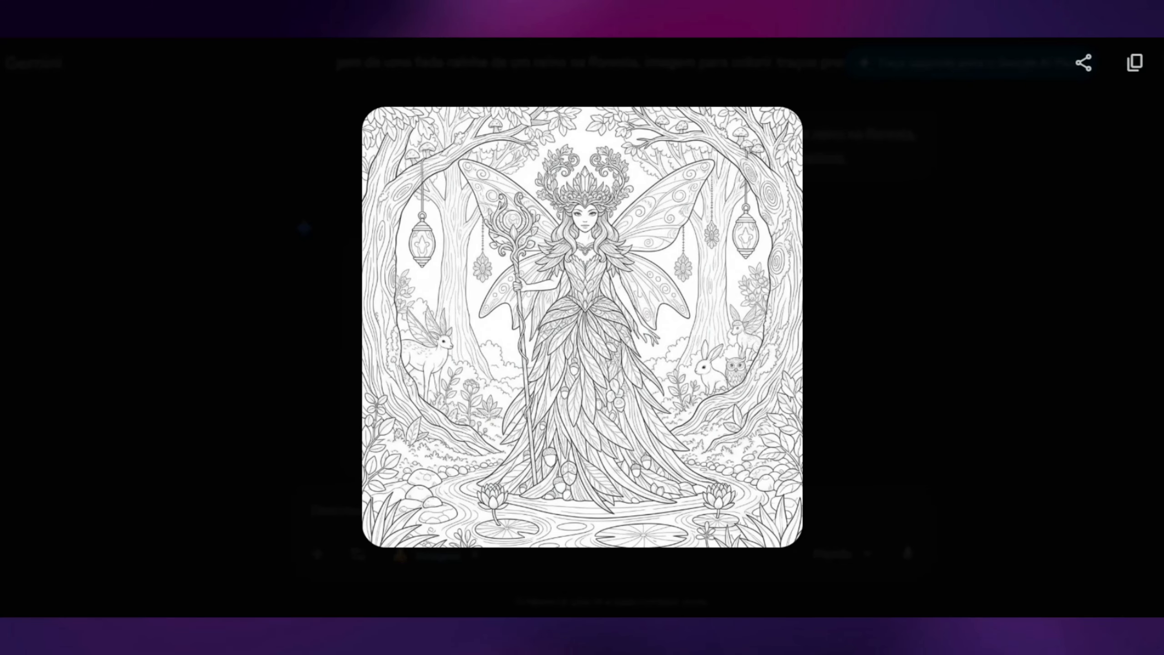
click(306, 190)
mouse_move(655, 328)
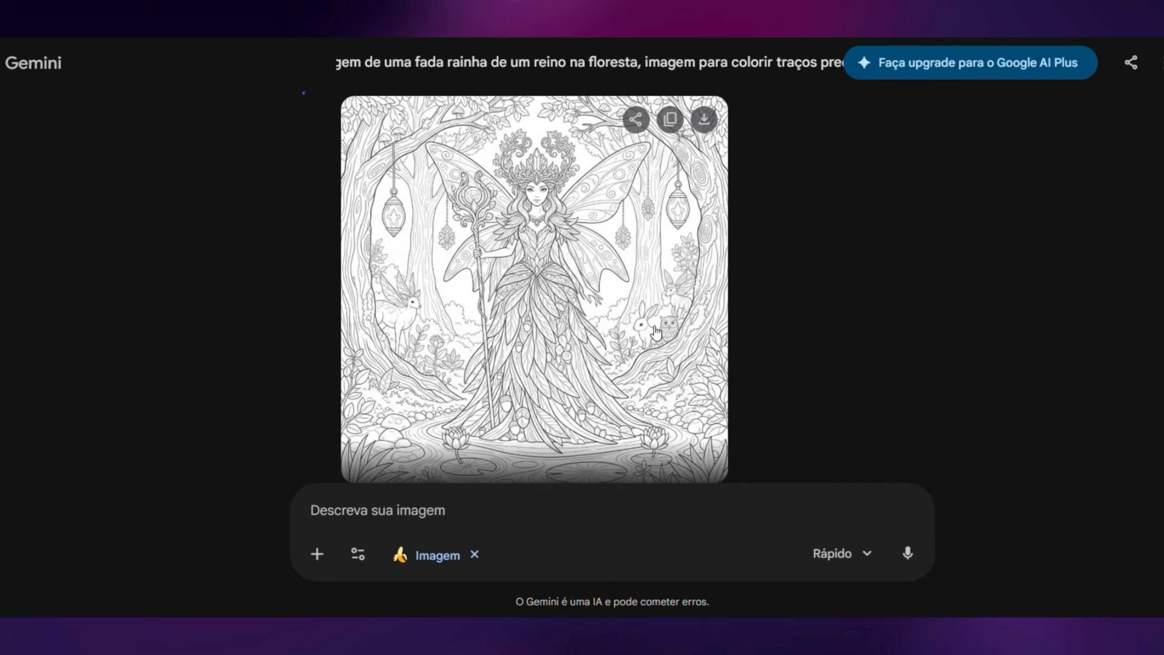
Examine the follow-up prompt "crie duas fadas desse mesmo reino conversando" and its two-fairies image at full size, comparing it with the fairy queen
scroll(655, 328, down, 6)
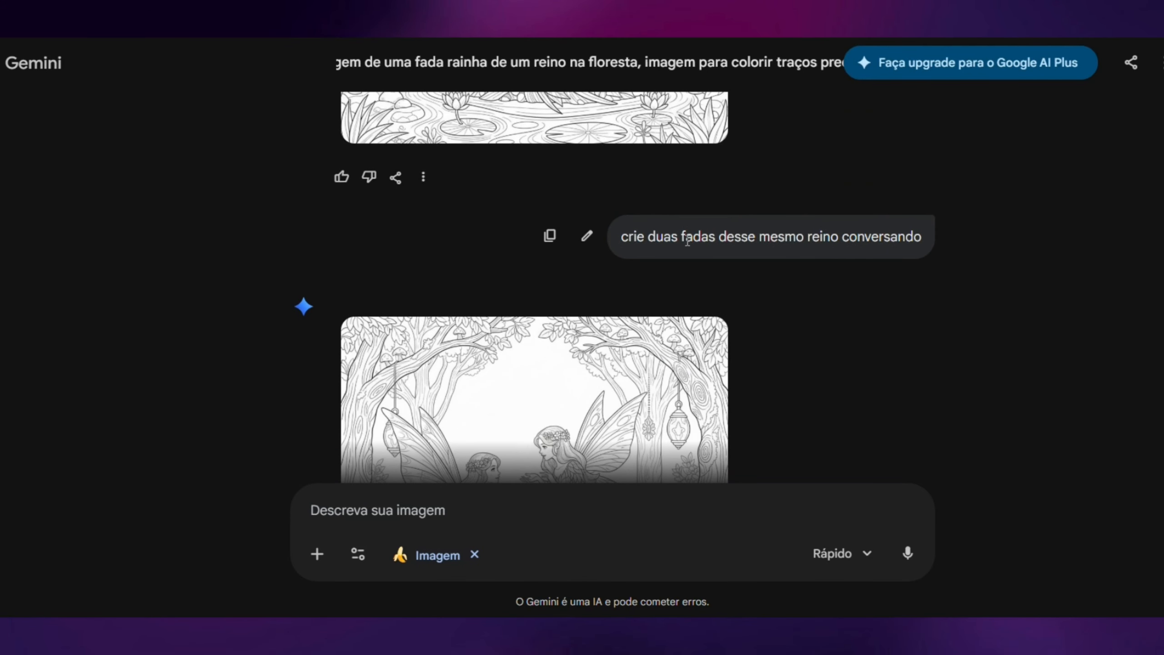
scroll(742, 275, down, 5)
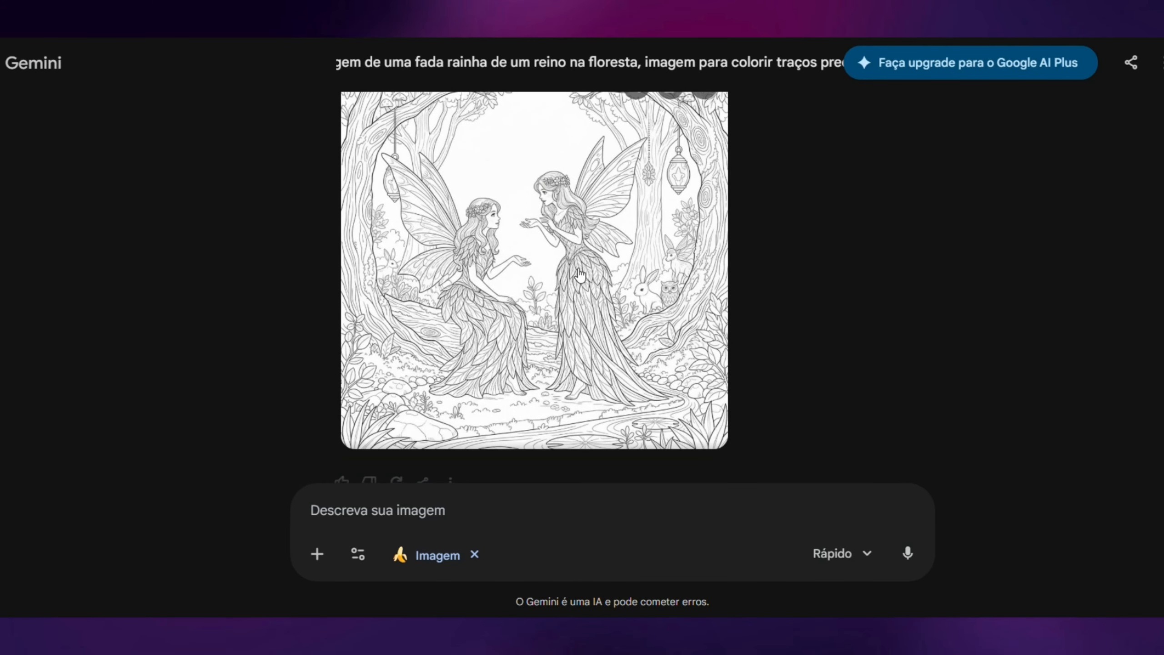
scroll(580, 275, up, 5)
scroll(604, 339, down, 4)
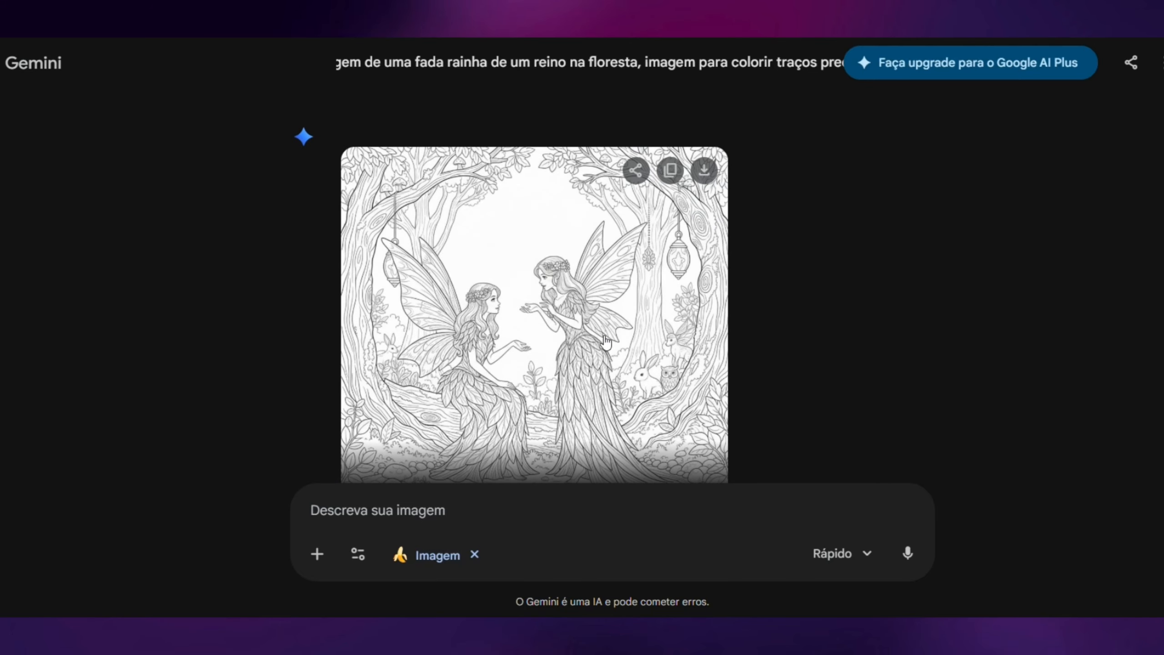
click(580, 320)
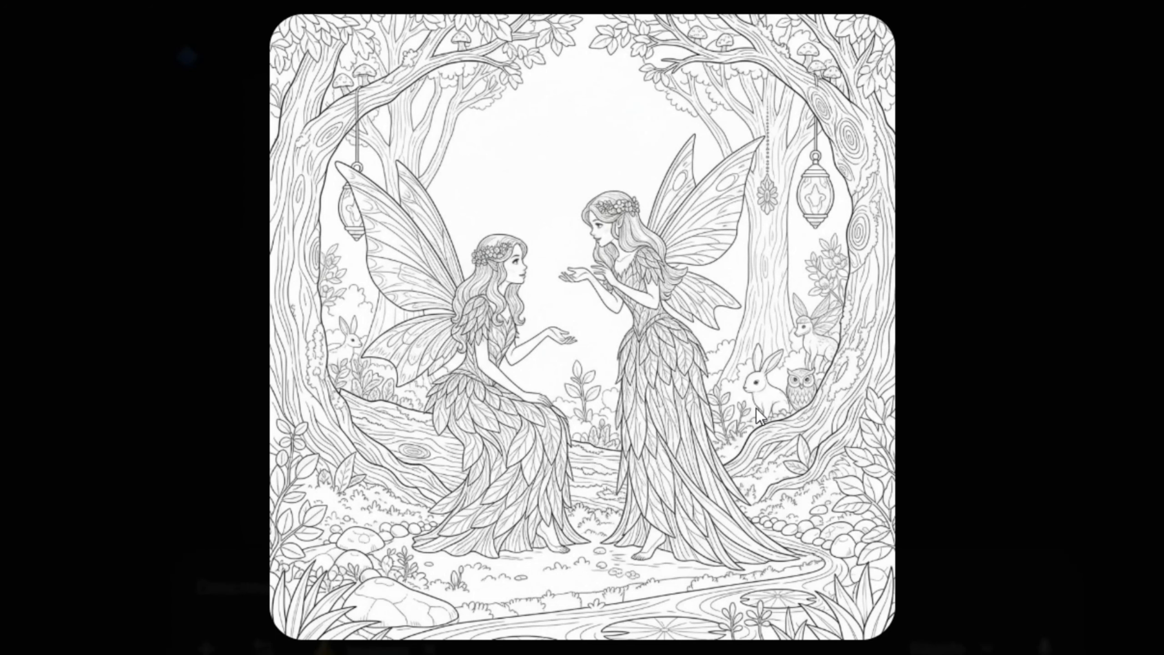
key(Escape)
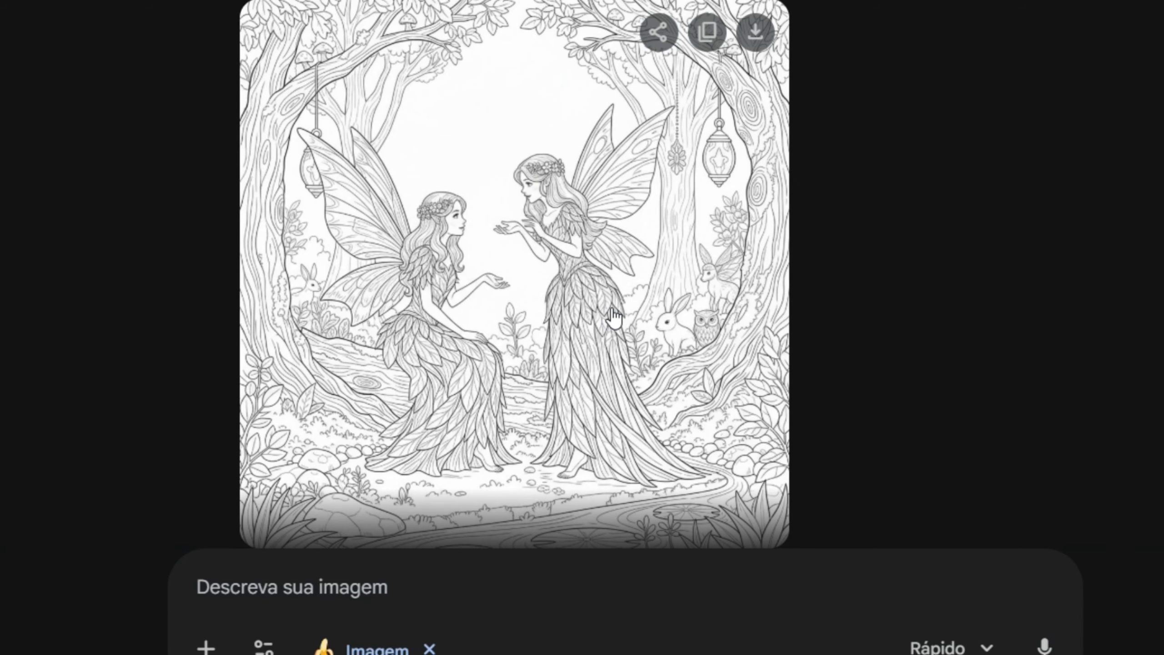
scroll(604, 309, up, 5)
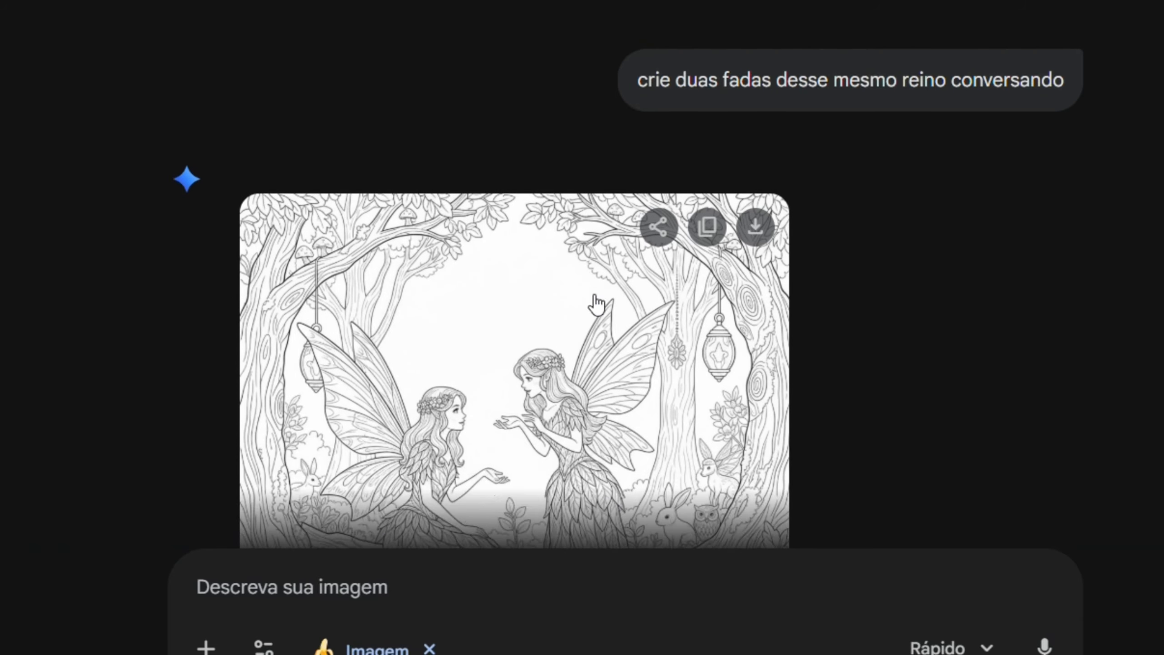
scroll(600, 304, up, 10)
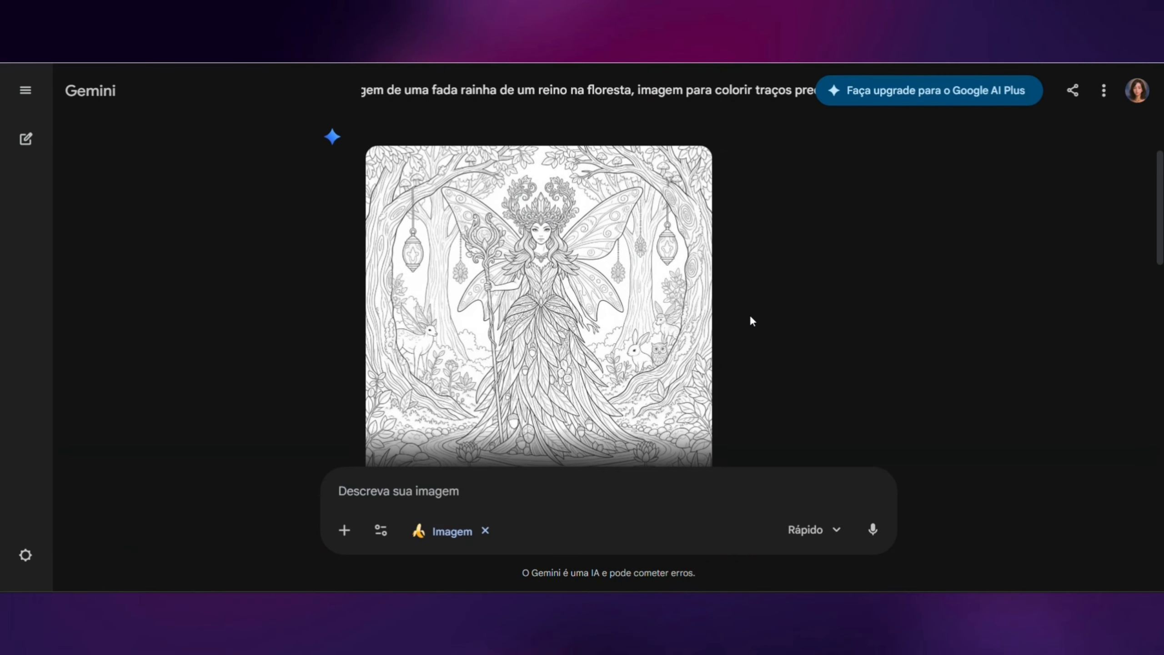
scroll(848, 311, down, 5)
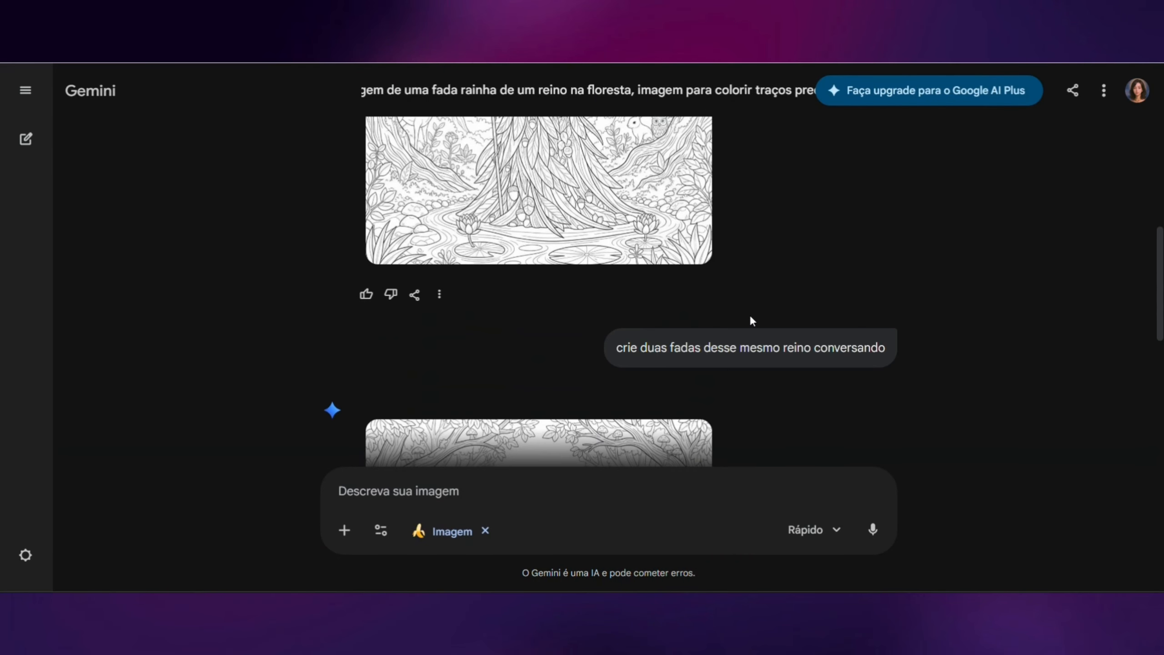
scroll(752, 320, down, 5)
click(577, 317)
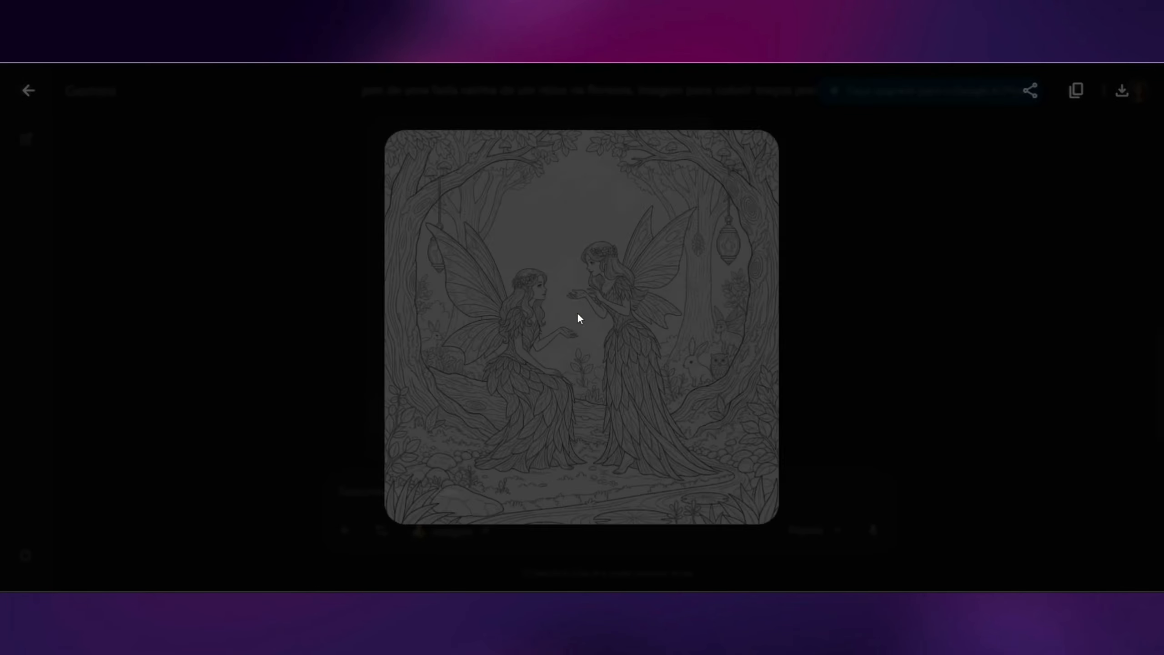